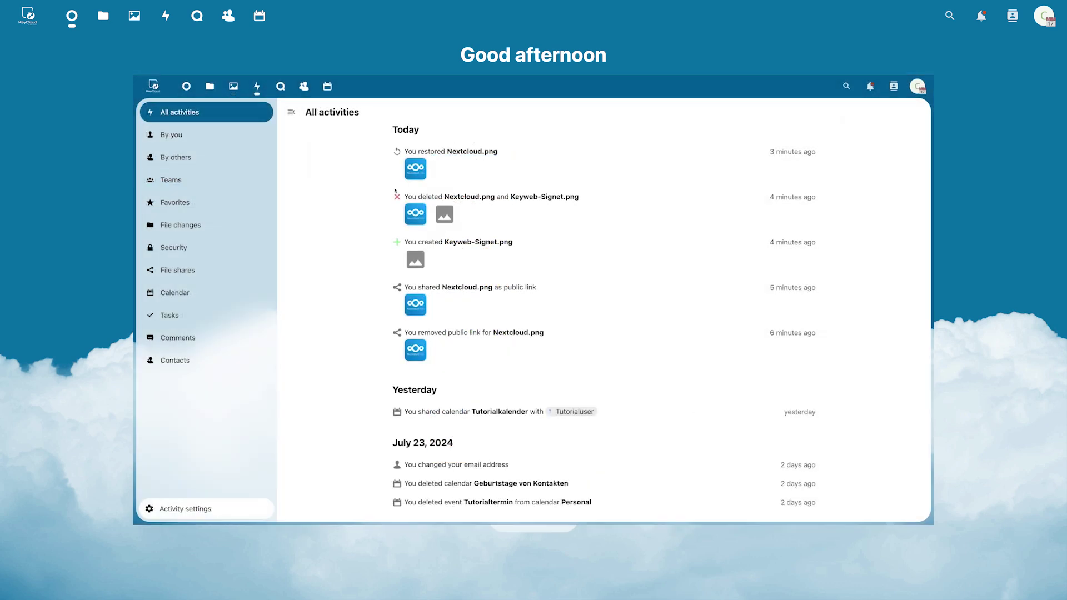
Scroll down the dashboard to view the Recommended files, Talk mentions and Upcoming events widgets
{"action": "scroll", "coordinate": [396, 193], "scroll_direction": "down", "scroll_amount": 2}
{"action": "scroll", "coordinate": [396, 193], "scroll_direction": "down", "scroll_amount": 1}
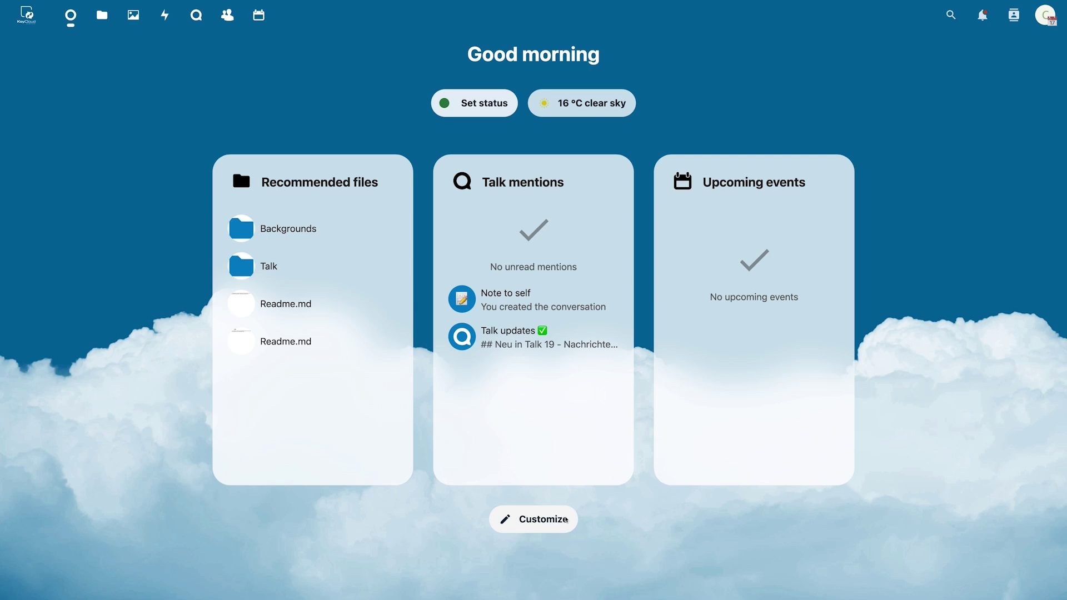
Customize the dashboard, replacing the Recommended files widget with On This Day
{"action": "left_click", "coordinate": [565, 521]}
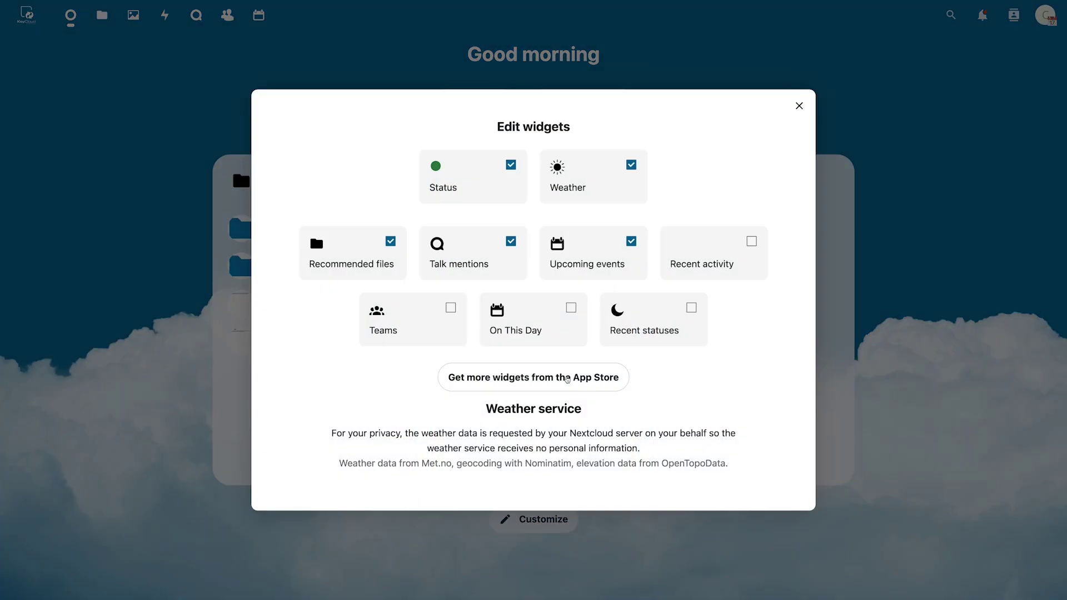
{"action": "left_click", "coordinate": [391, 242]}
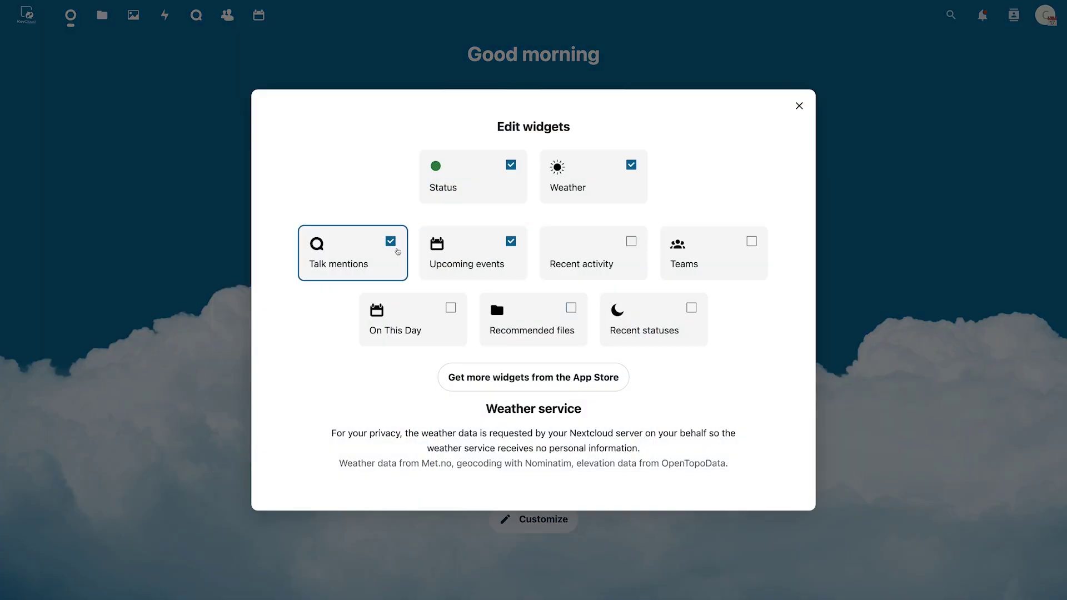
{"action": "left_click", "coordinate": [451, 308]}
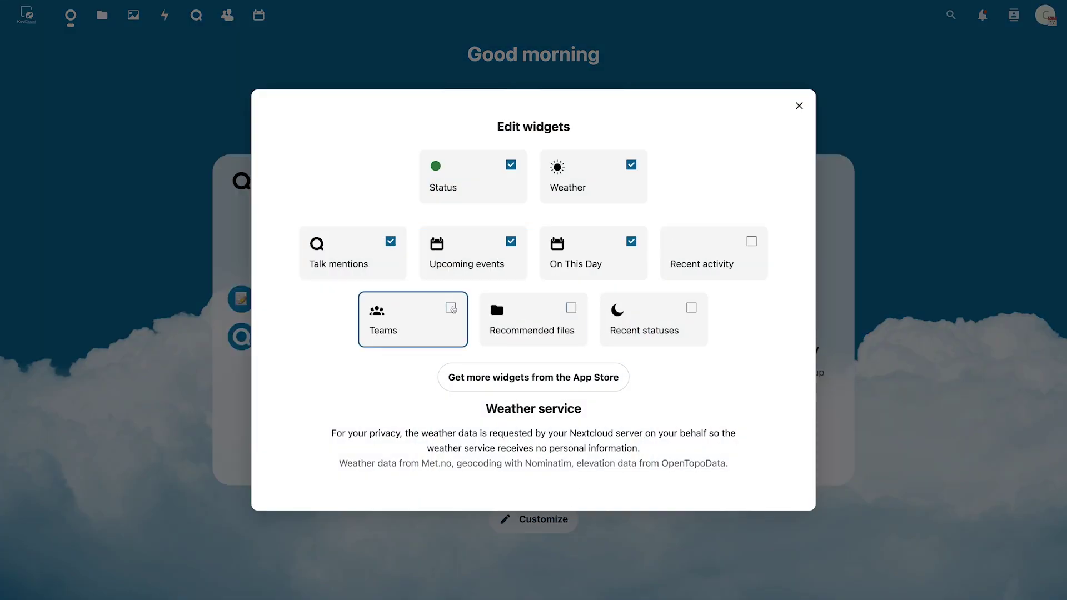
Browse more widgets in the App Store and list the active apps
{"action": "left_click", "coordinate": [486, 379]}
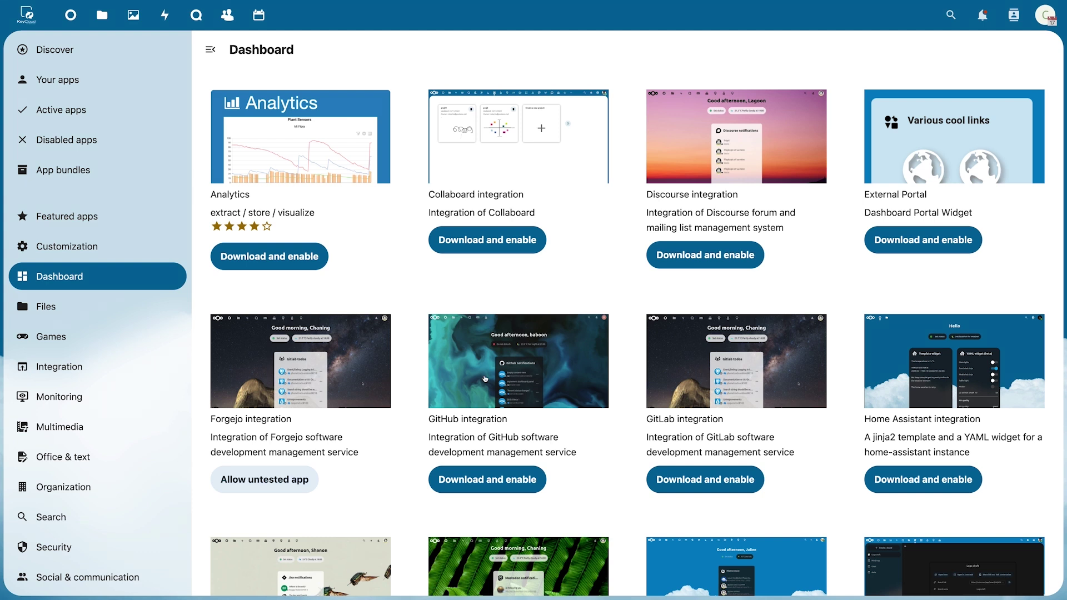
{"action": "scroll", "coordinate": [485, 379], "scroll_direction": "down", "scroll_amount": 2}
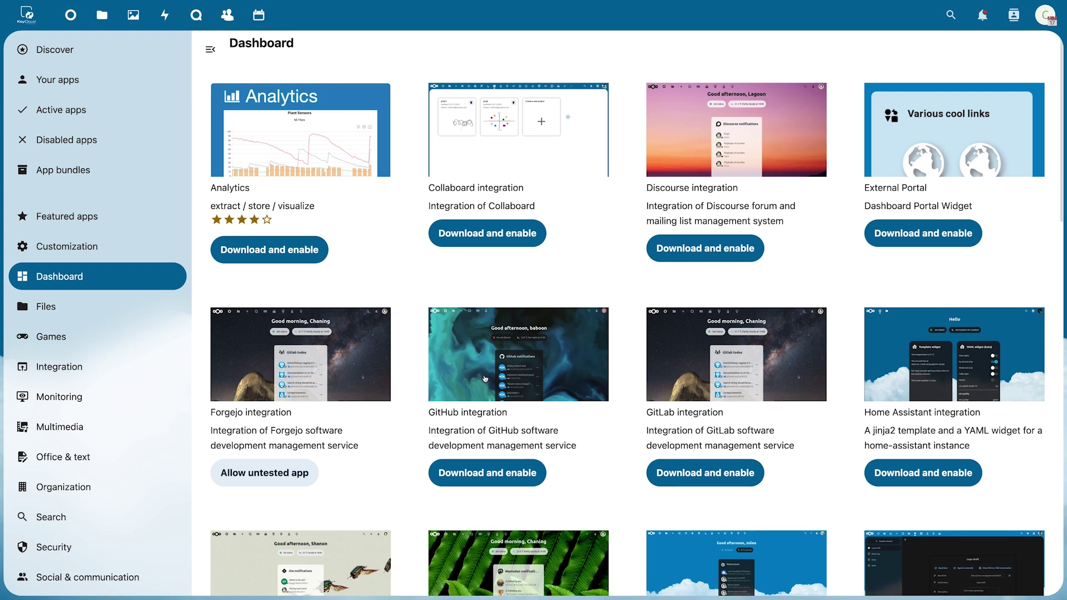
{"action": "scroll", "coordinate": [485, 380], "scroll_direction": "down", "scroll_amount": 2}
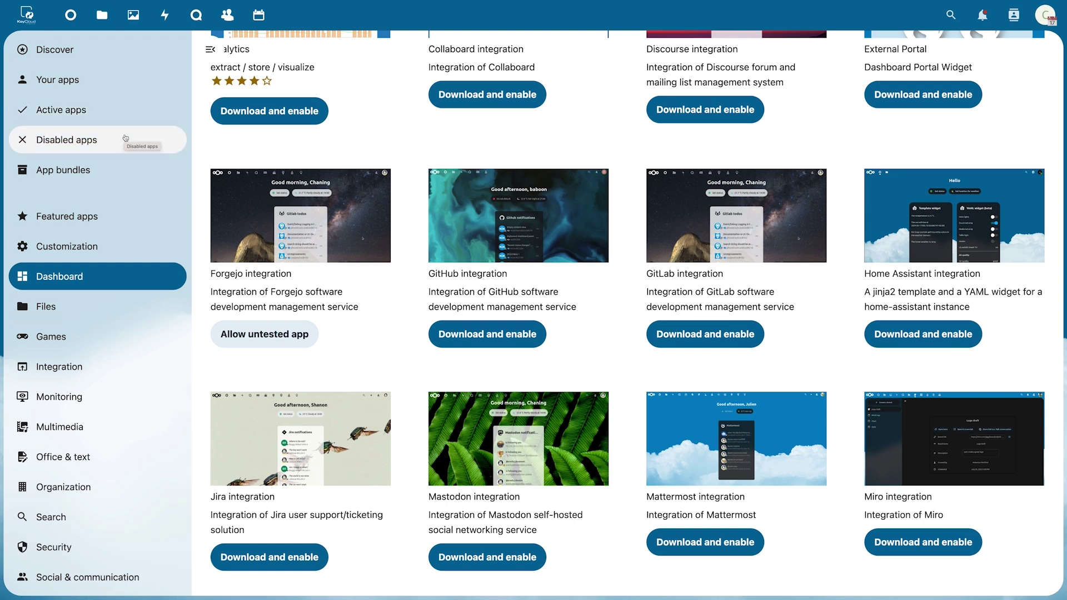
{"action": "left_click", "coordinate": [132, 119]}
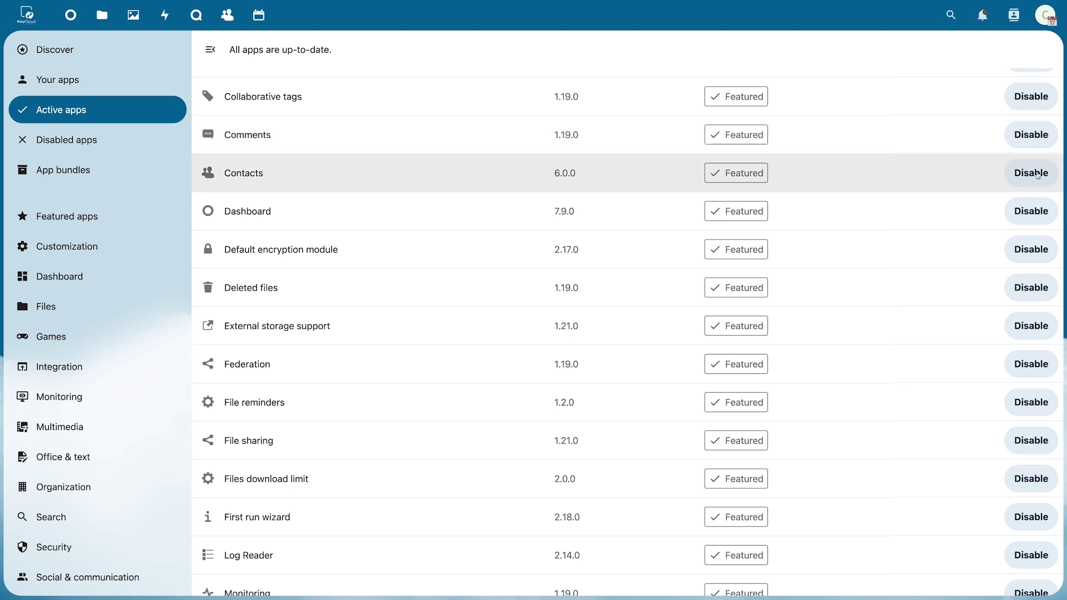
Go from your profile editor through Security to the Appearance and accessibility settings
{"action": "left_click", "coordinate": [1036, 23]}
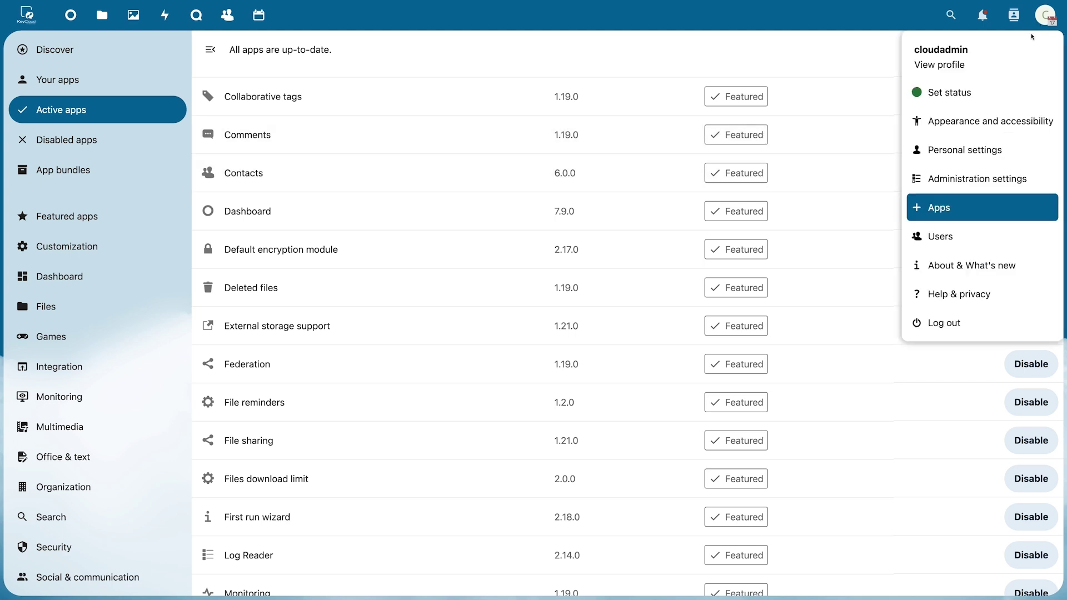
{"action": "left_click", "coordinate": [991, 55]}
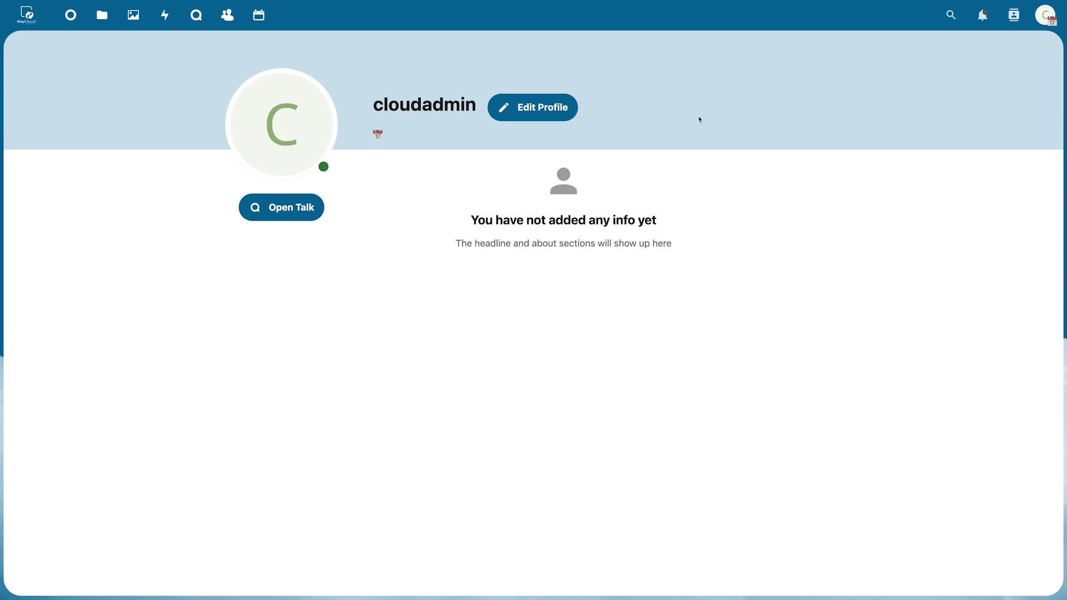
{"action": "left_click", "coordinate": [570, 119]}
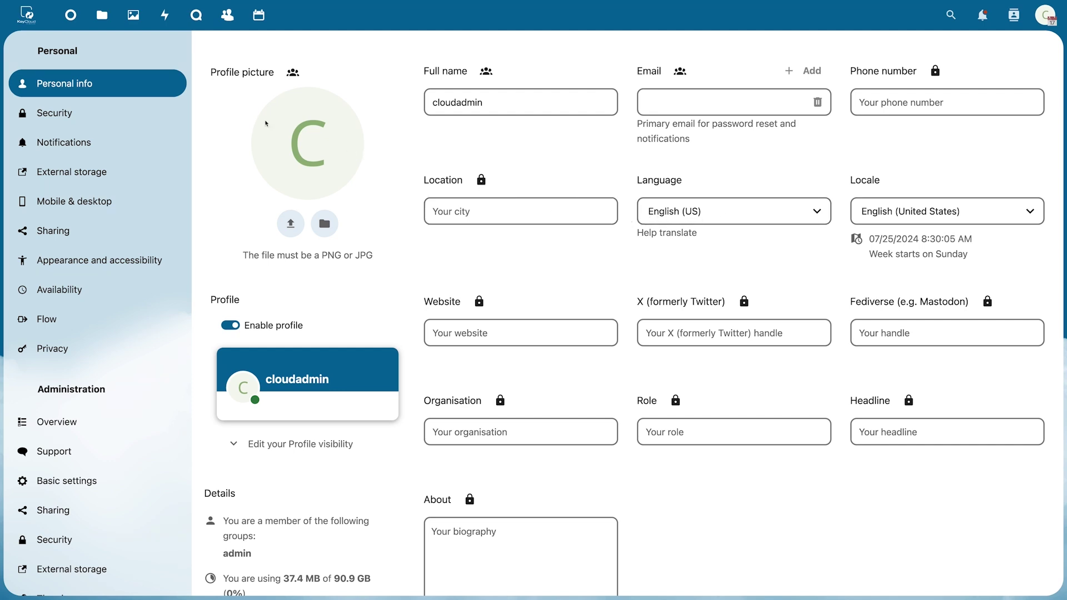
{"action": "left_click", "coordinate": [54, 112]}
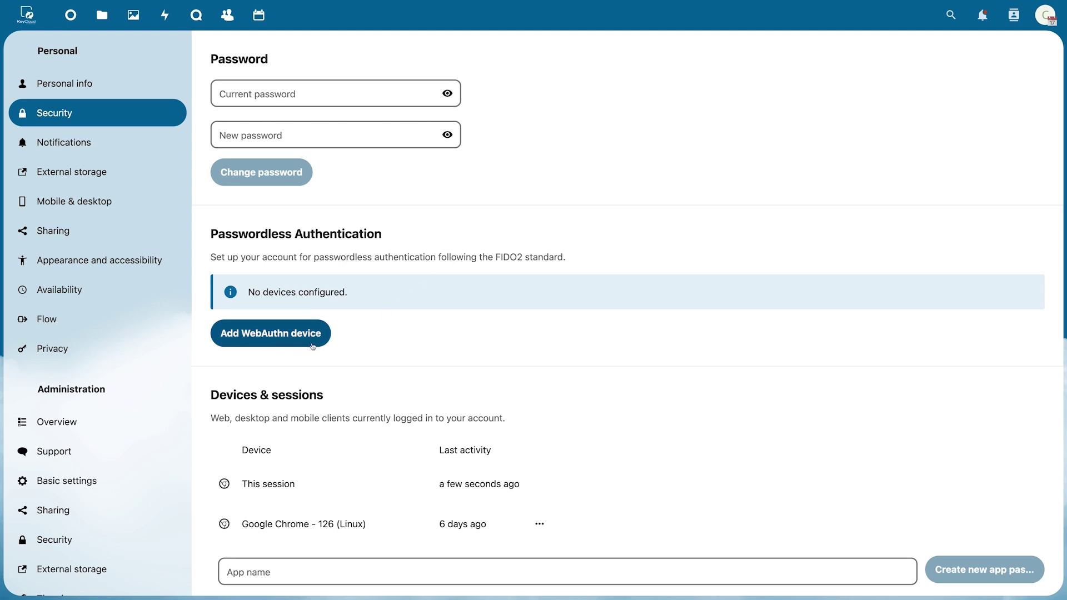
{"action": "left_click", "coordinate": [167, 261]}
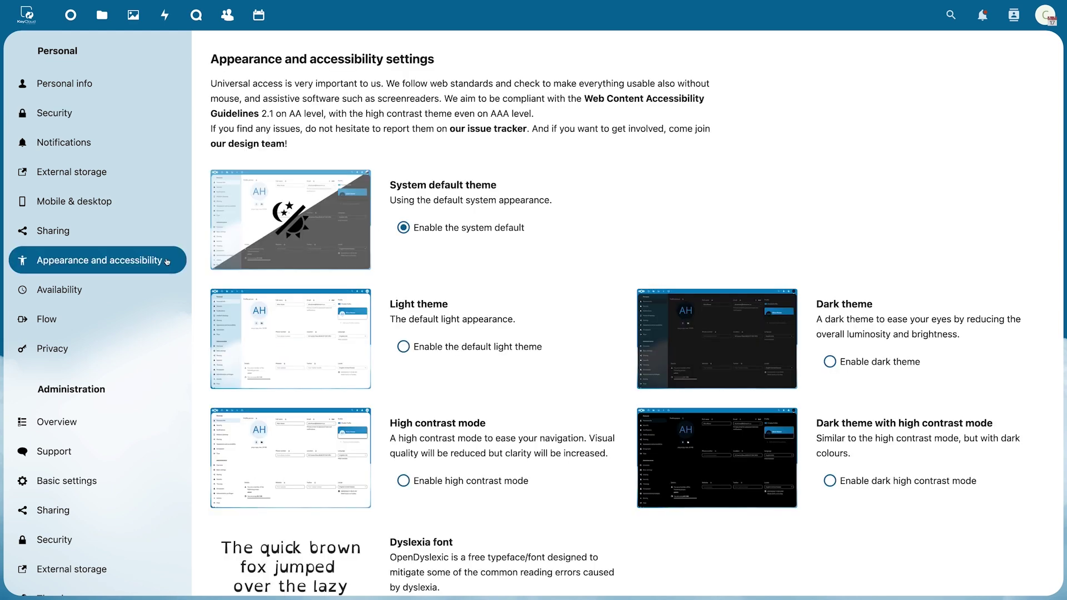
Enable dark theme and high contrast mode, try the foggy hills background, then revert to clouds
{"action": "left_click", "coordinate": [834, 365]}
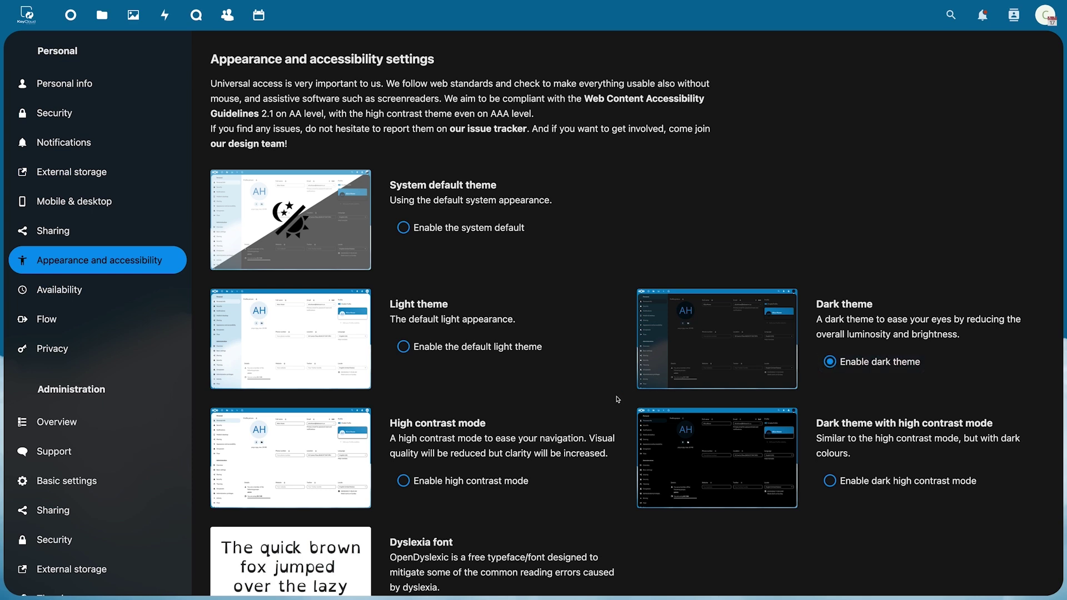
{"action": "left_click", "coordinate": [514, 481]}
{"action": "scroll", "coordinate": [514, 482], "scroll_direction": "down", "scroll_amount": 10}
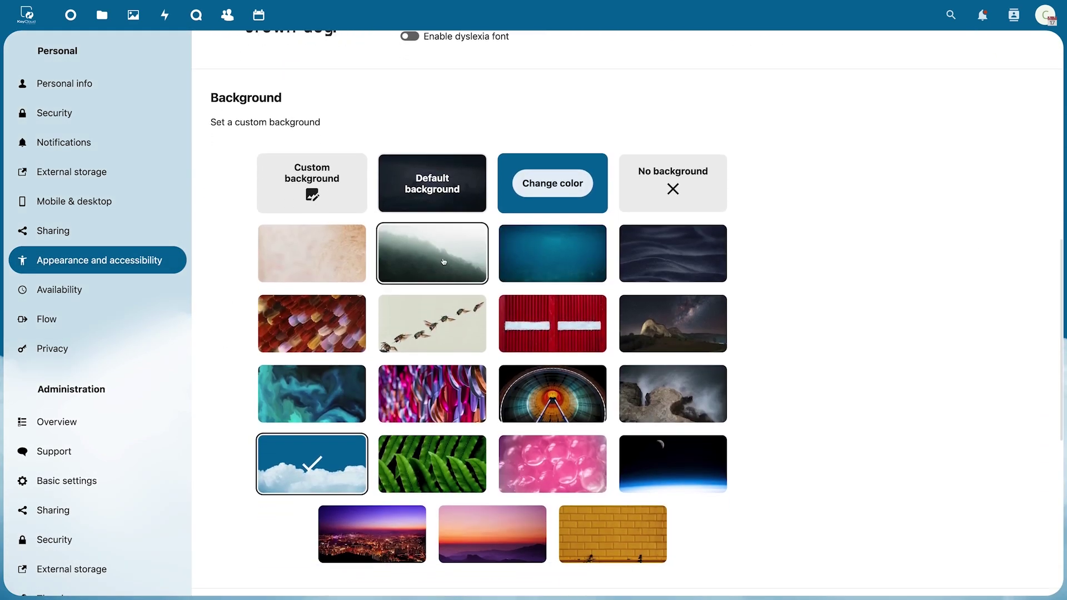
{"action": "left_click", "coordinate": [444, 262]}
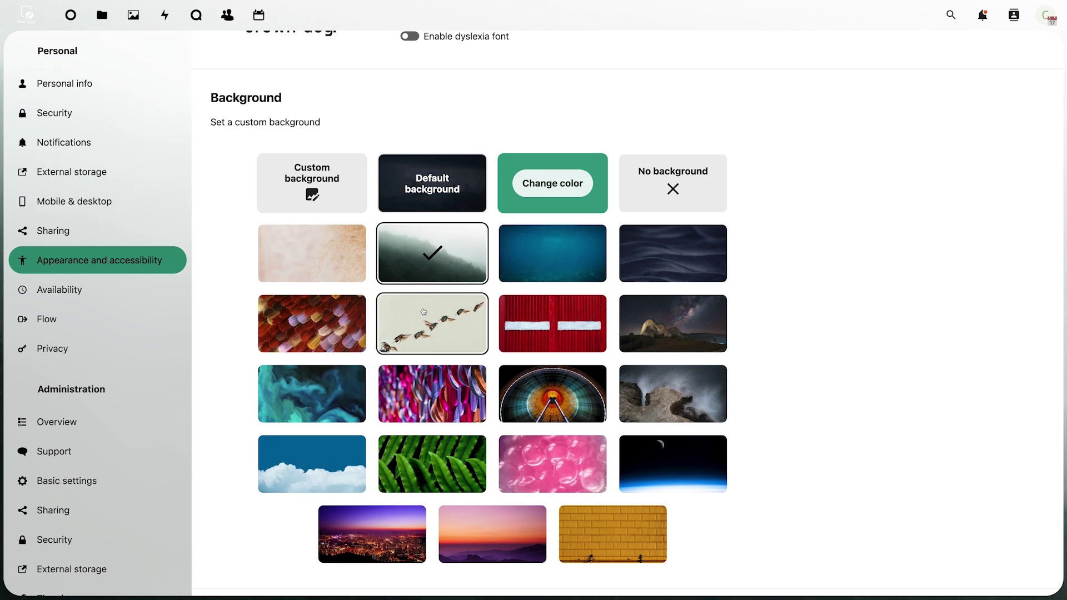
{"action": "left_click", "coordinate": [336, 445]}
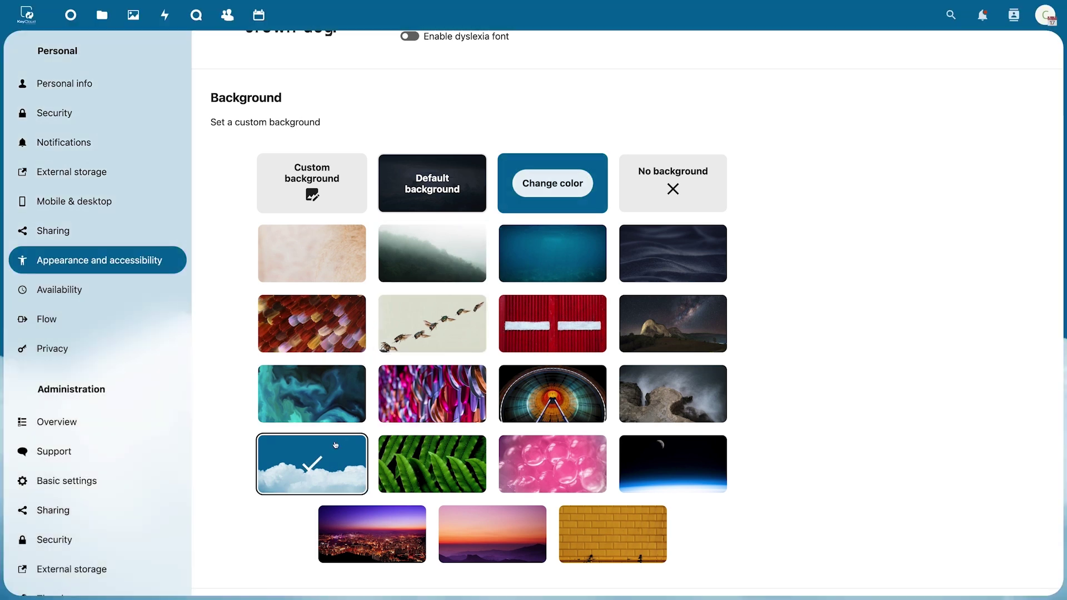
{"action": "scroll", "coordinate": [181, 445], "scroll_direction": "down", "scroll_amount": 3}
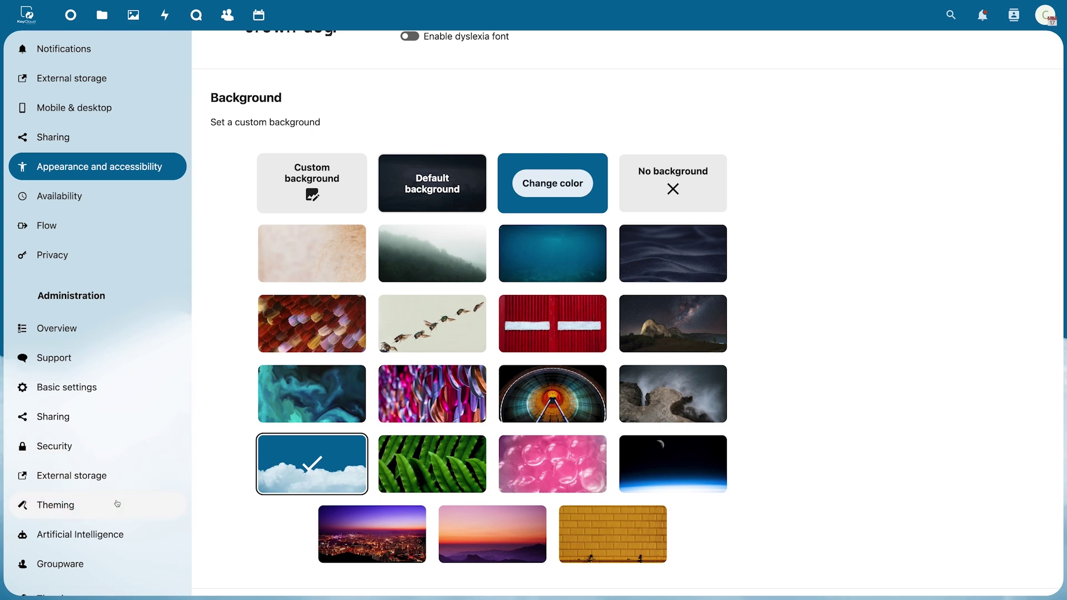
Review the KeyCloud Theming administration settings down to Advanced options
{"action": "left_click", "coordinate": [115, 505]}
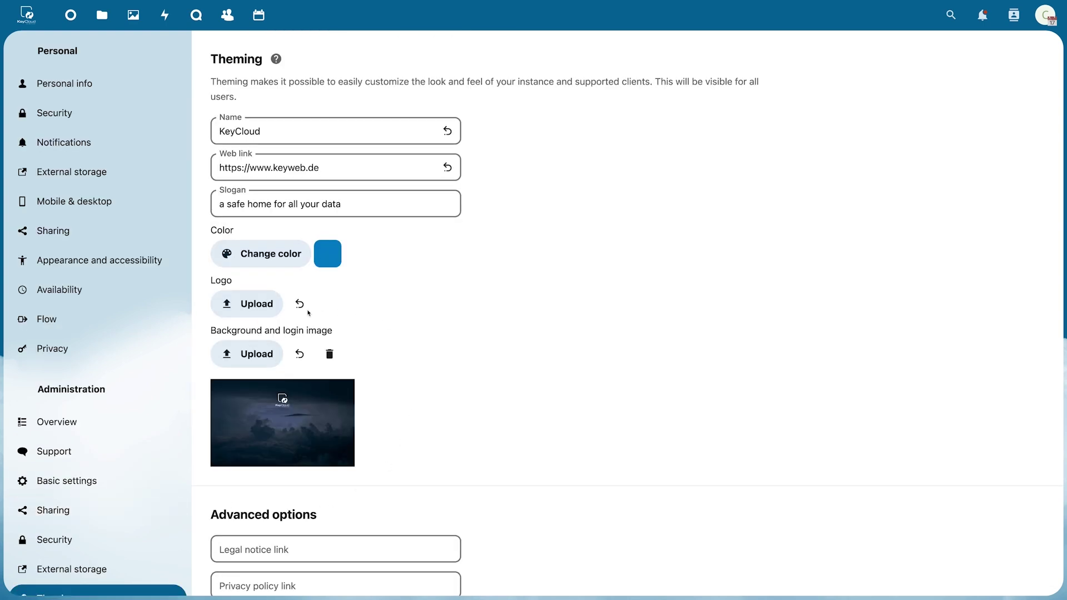
{"action": "scroll", "coordinate": [458, 366], "scroll_direction": "down", "scroll_amount": 3}
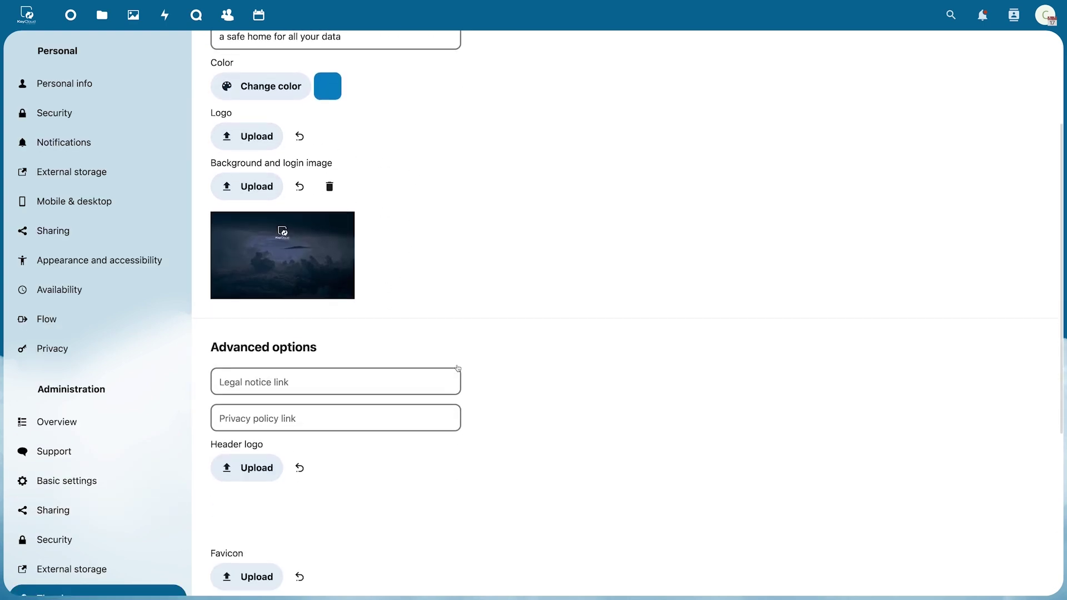
{"action": "scroll", "coordinate": [457, 368], "scroll_direction": "down", "scroll_amount": 1}
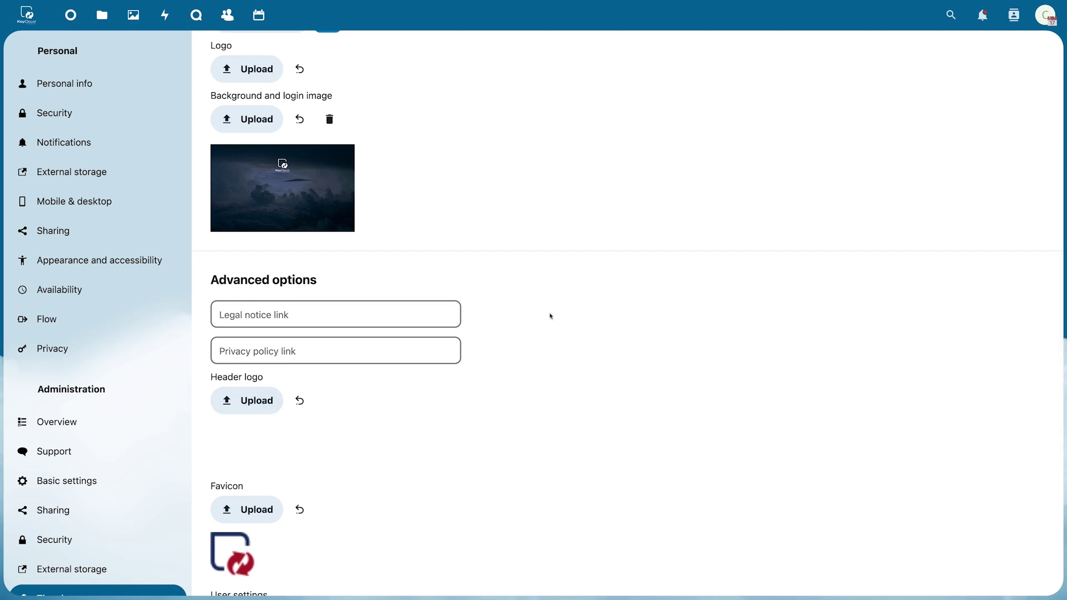
{"action": "left_click", "coordinate": [1045, 17]}
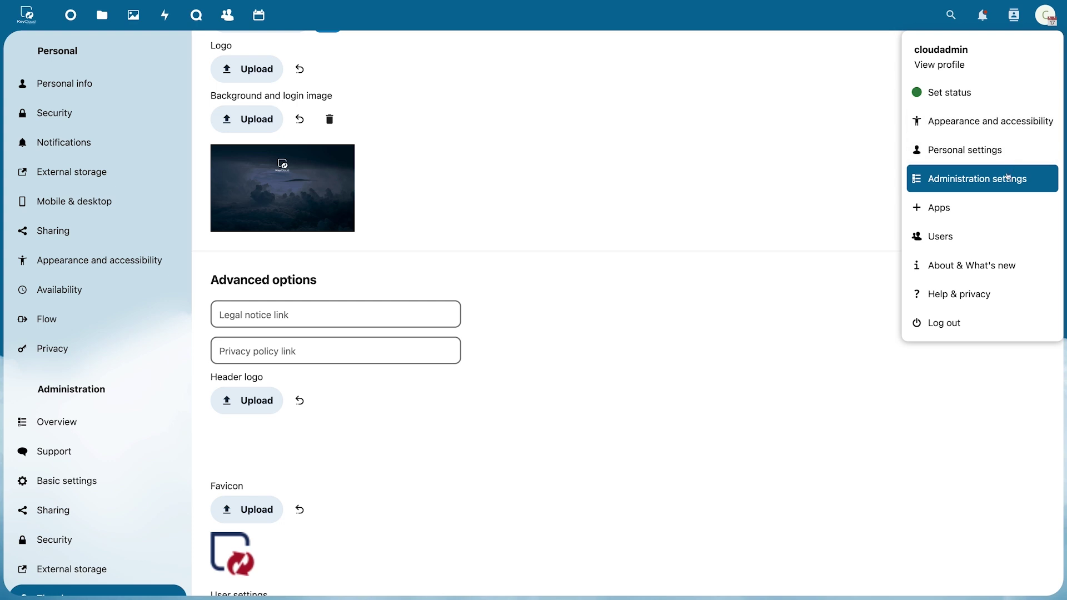
Create a new user account with an unlimited storage quota
{"action": "left_click", "coordinate": [990, 243]}
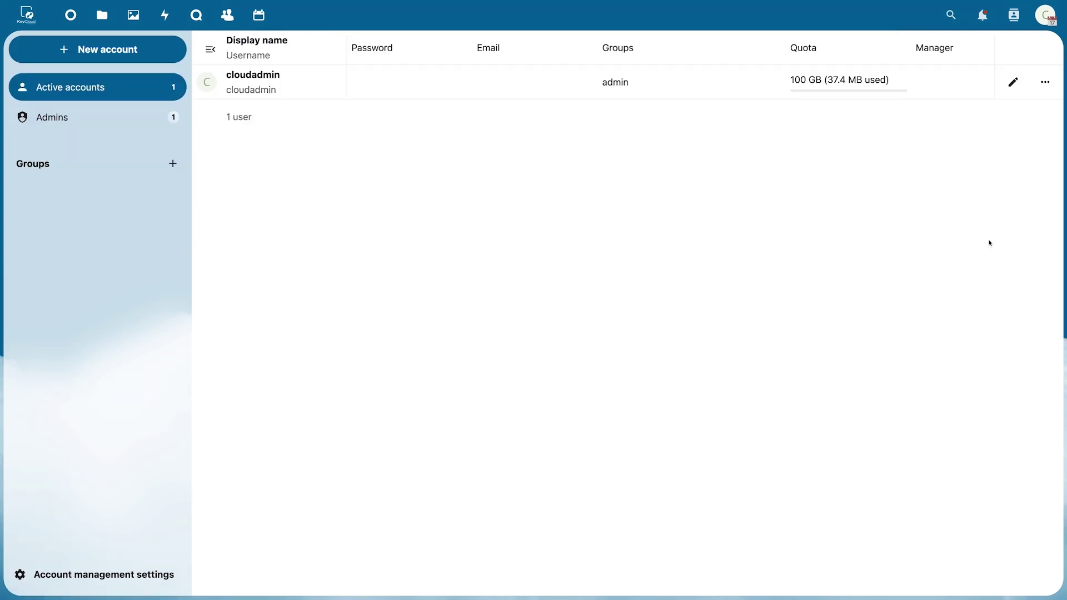
{"action": "left_click", "coordinate": [177, 56]}
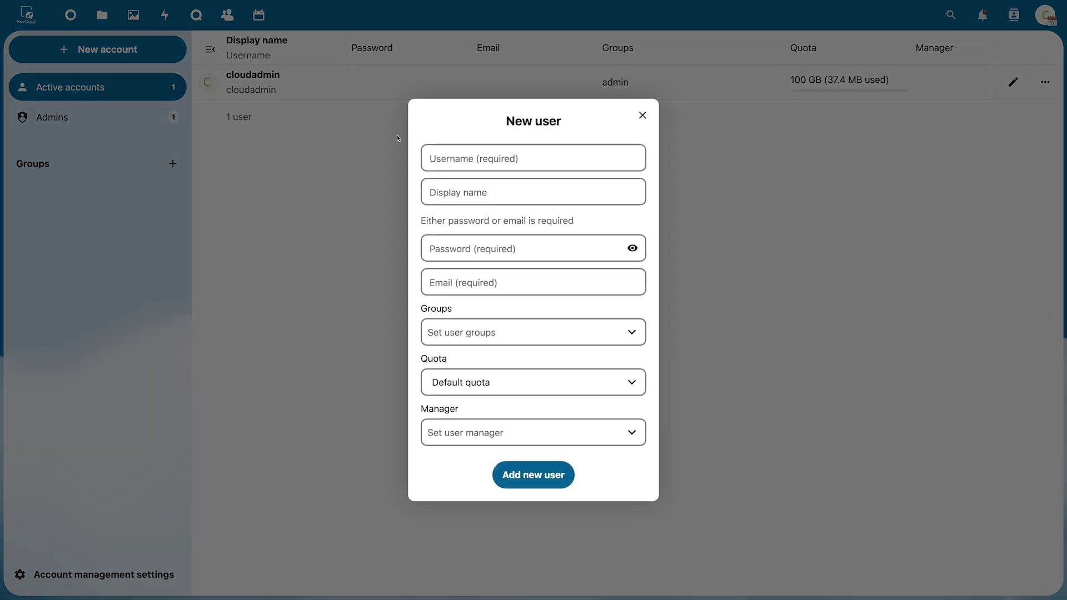
{"action": "left_click", "coordinate": [443, 165]}
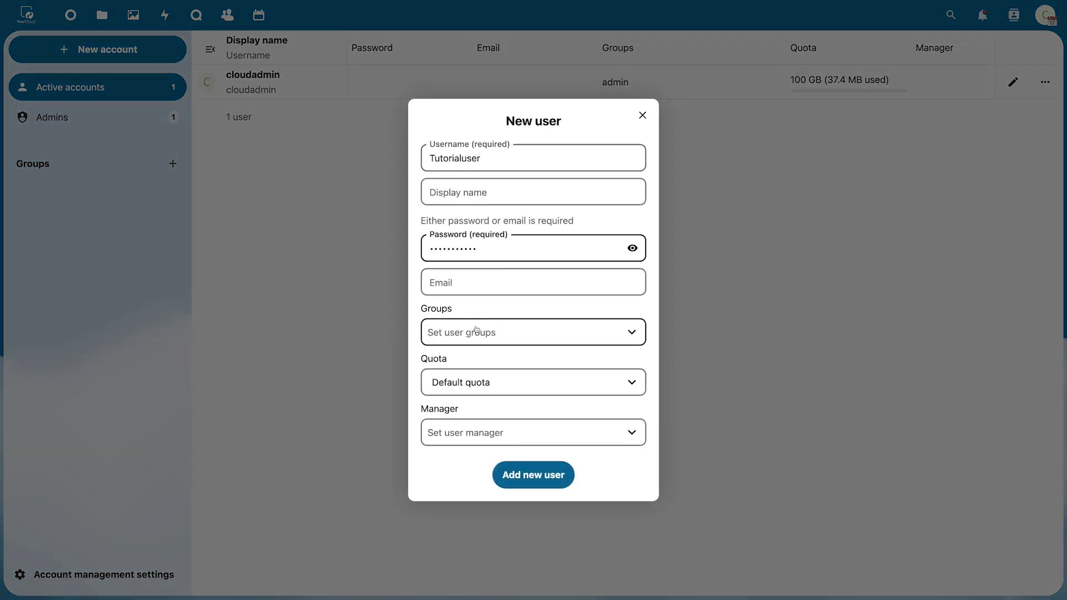
{"action": "left_click", "coordinate": [531, 380]}
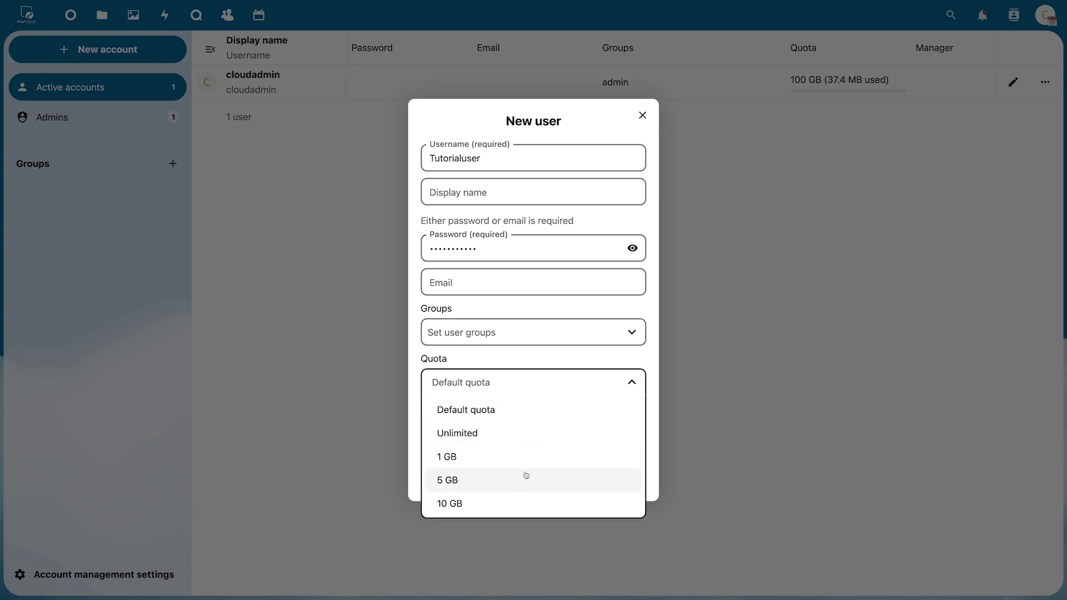
{"action": "left_click", "coordinate": [526, 439]}
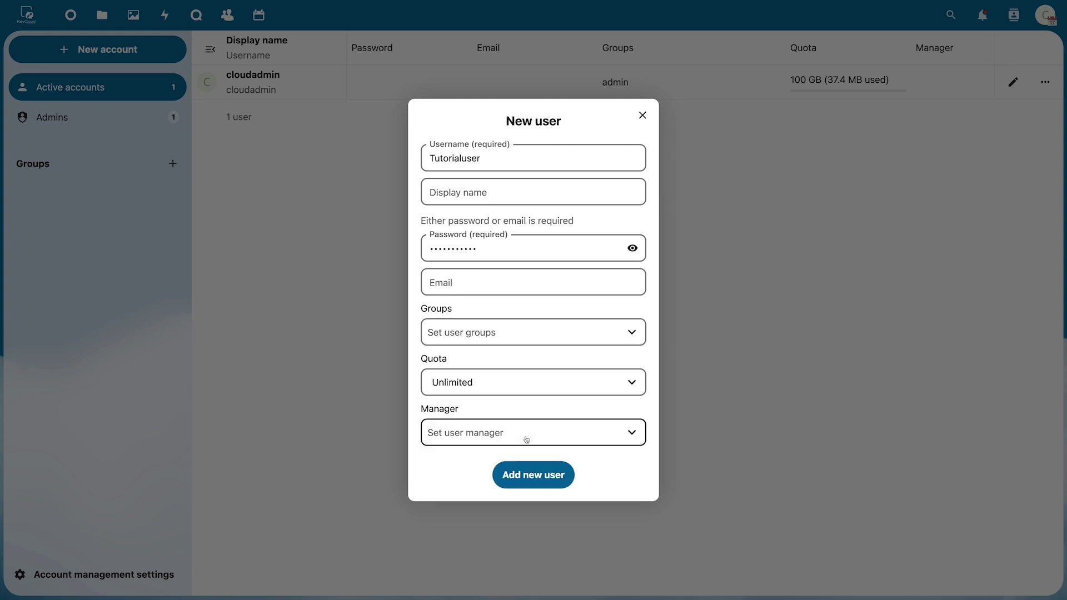
{"action": "left_click", "coordinate": [532, 474]}
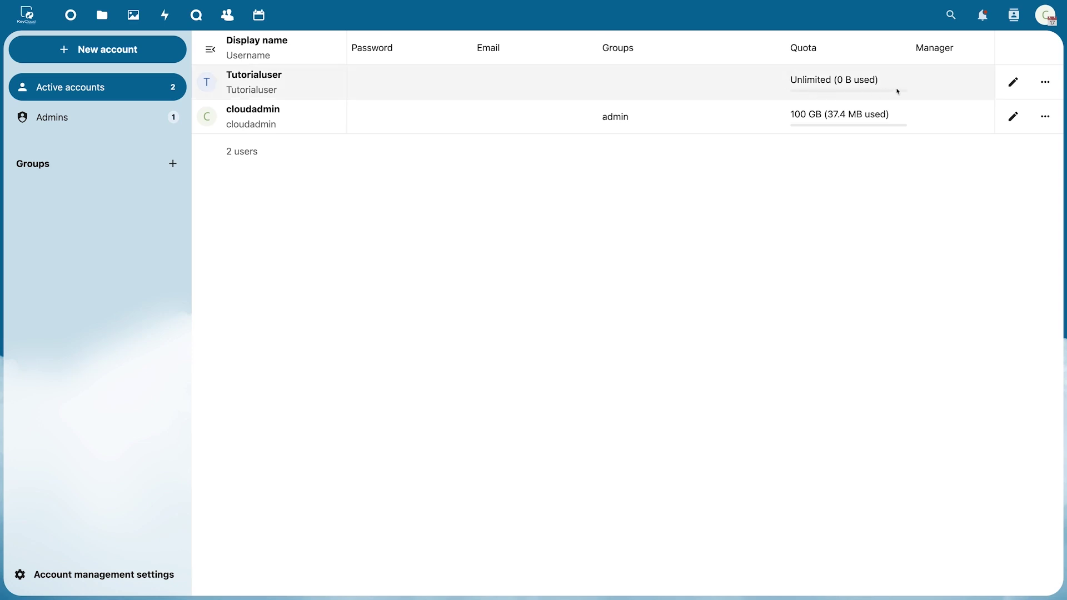
Edit the new account's row, confirm it, and check its account actions menu
{"action": "left_click", "coordinate": [1012, 83]}
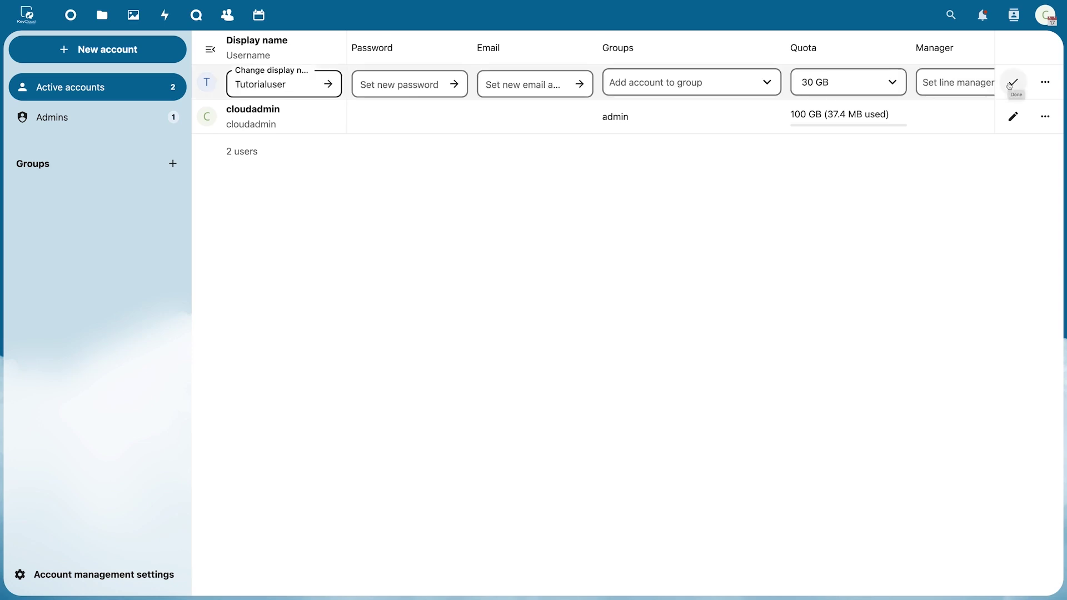
{"action": "left_click", "coordinate": [1011, 83]}
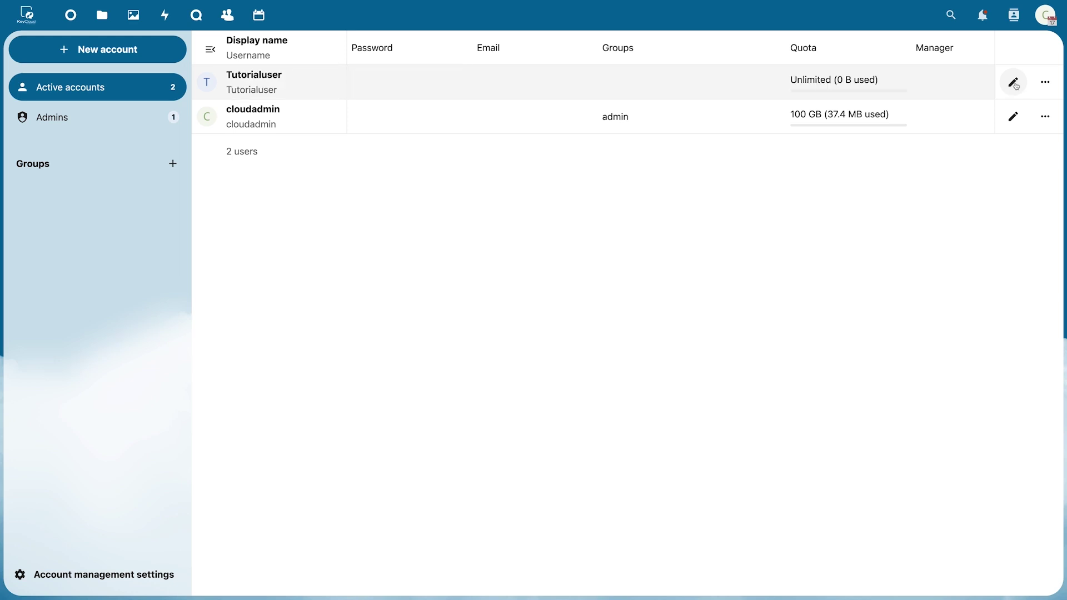
{"action": "left_click", "coordinate": [1046, 84]}
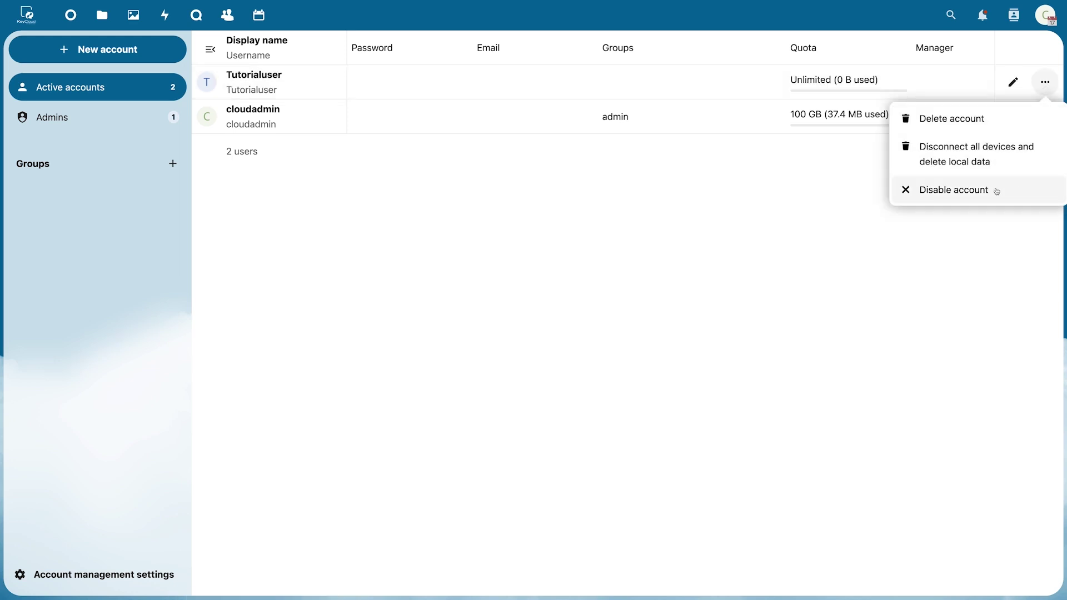
{"action": "left_click", "coordinate": [826, 191]}
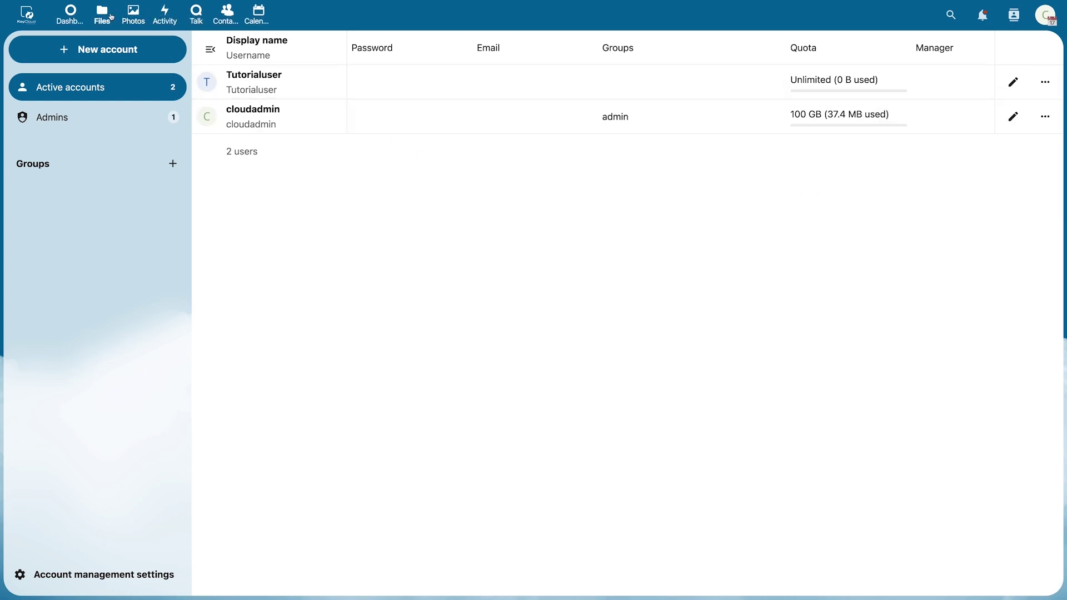
In Files, preview Nextcloud.png, then open its Sharing details panel
{"action": "left_click", "coordinate": [103, 16]}
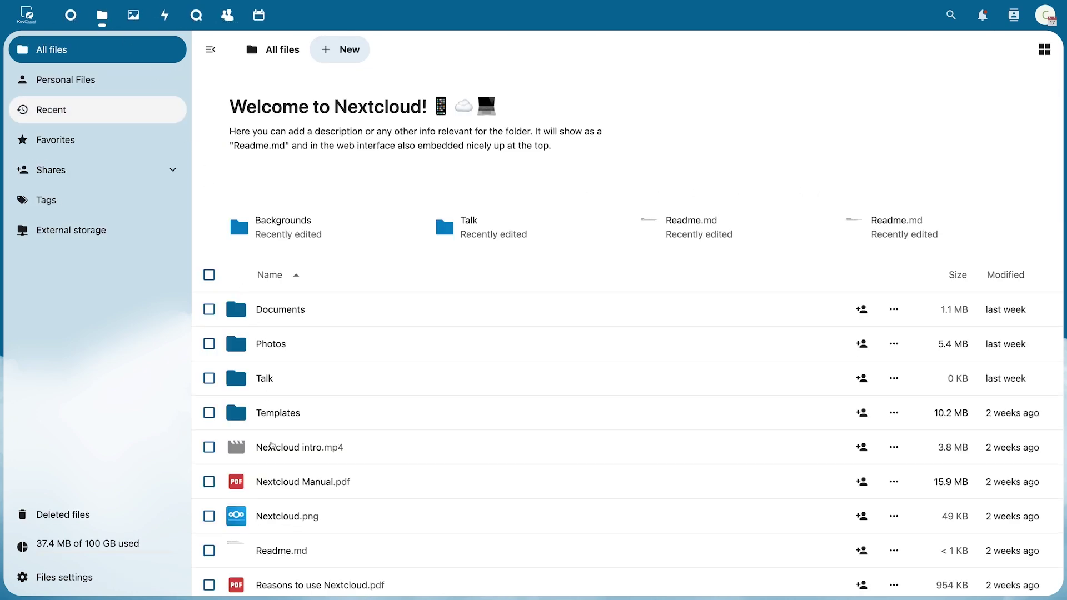
{"action": "left_click", "coordinate": [228, 522]}
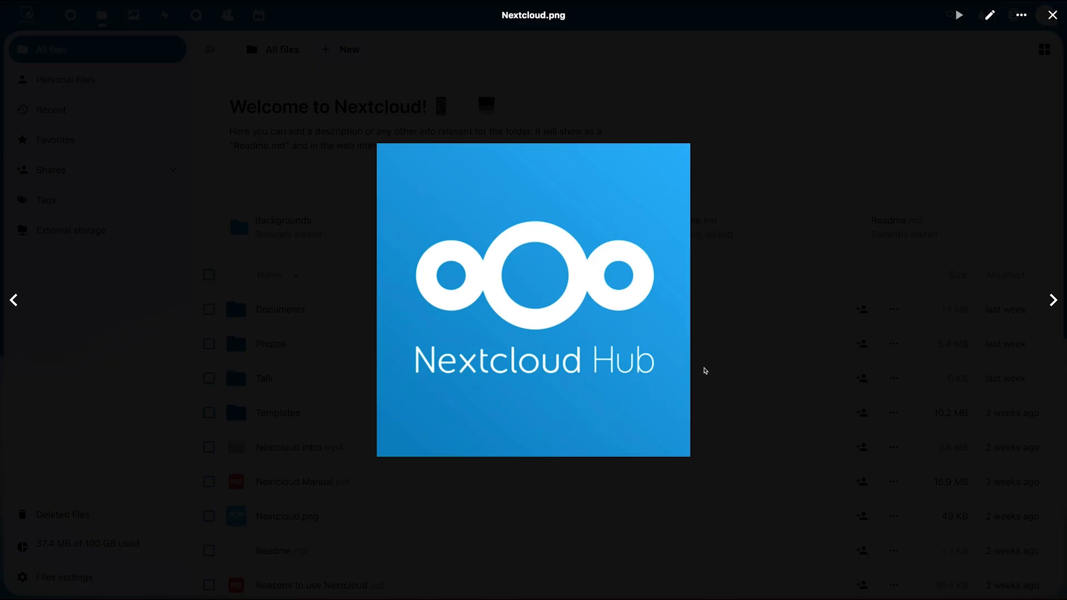
{"action": "left_click", "coordinate": [1052, 15]}
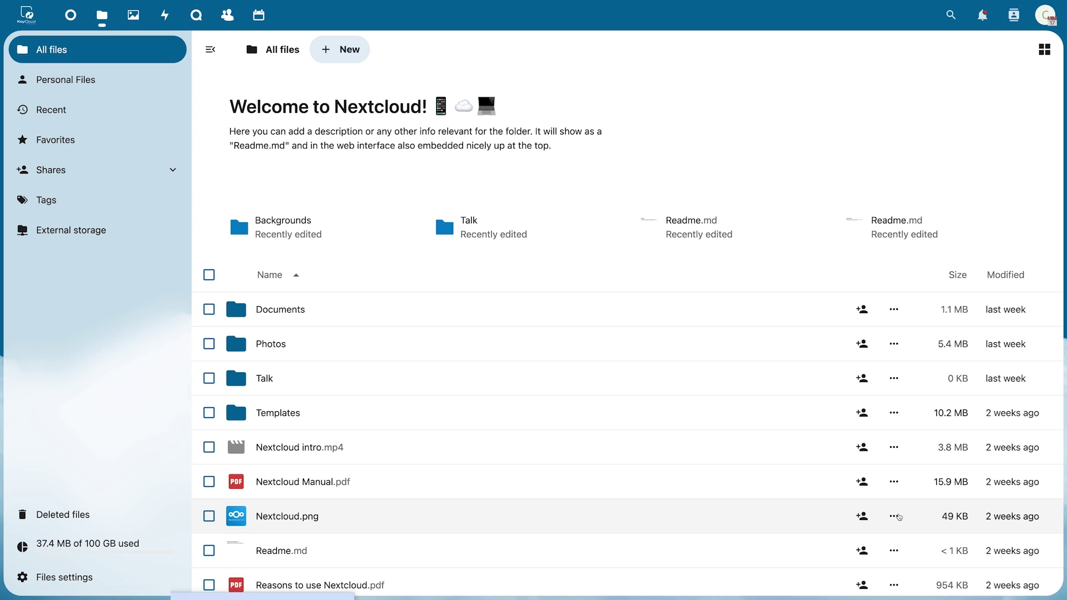
{"action": "left_click", "coordinate": [895, 516]}
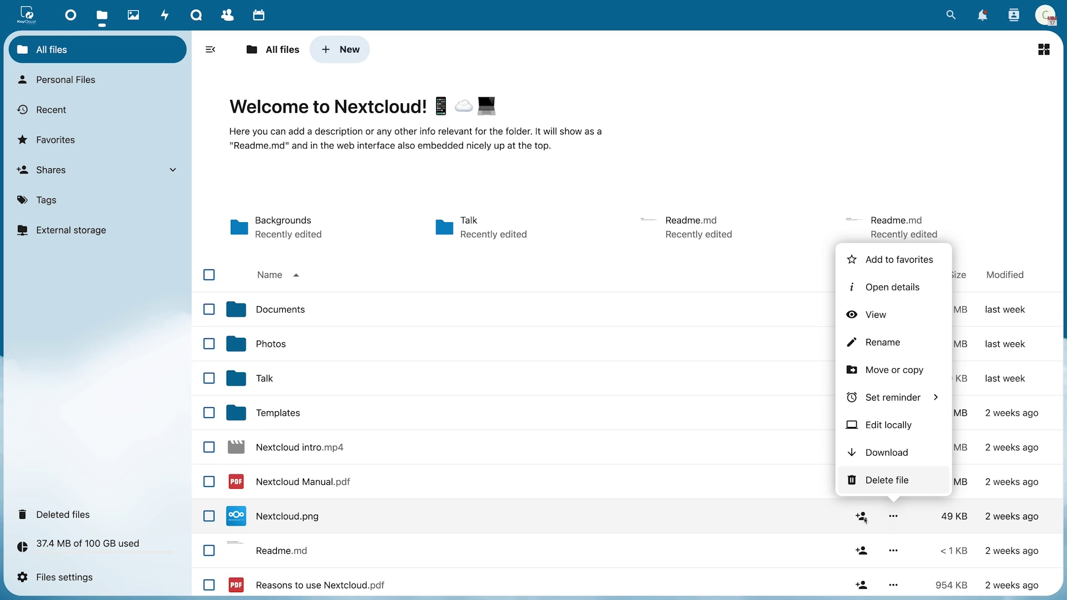
{"action": "left_click", "coordinate": [864, 519]}
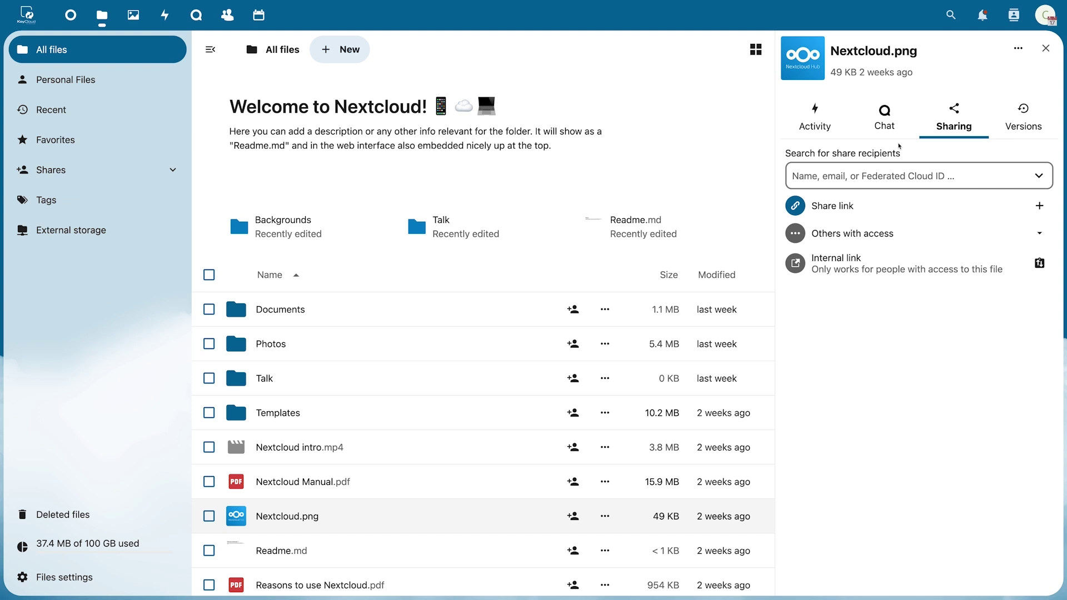
Create a Nextcloud.png share link with custom permissions, a password and expiration date 26.07.2024
{"action": "left_click", "coordinate": [1038, 206]}
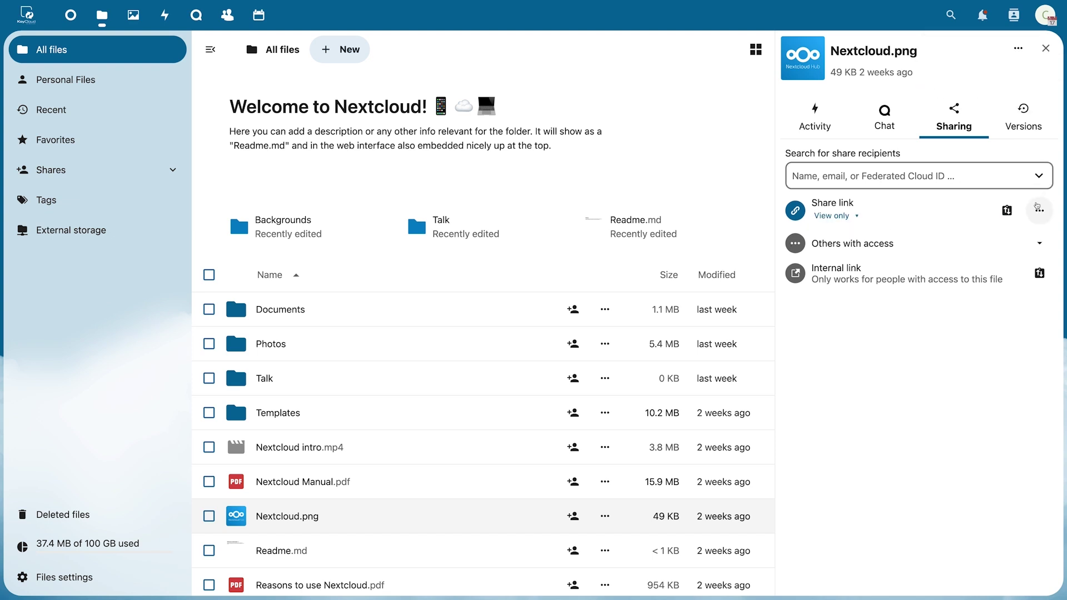
{"action": "left_click", "coordinate": [858, 218]}
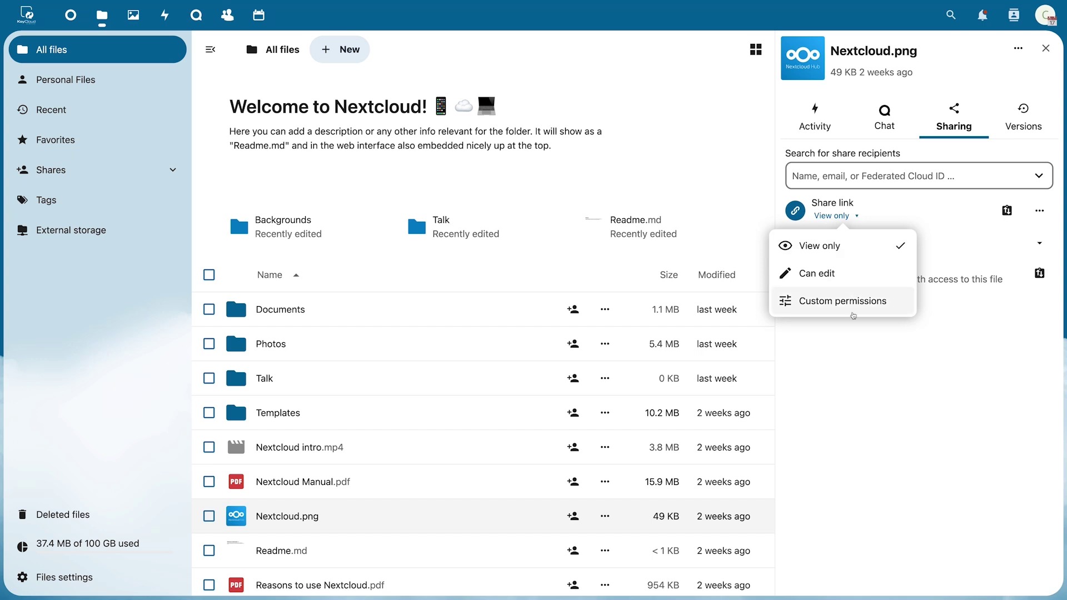
{"action": "left_click", "coordinate": [853, 303]}
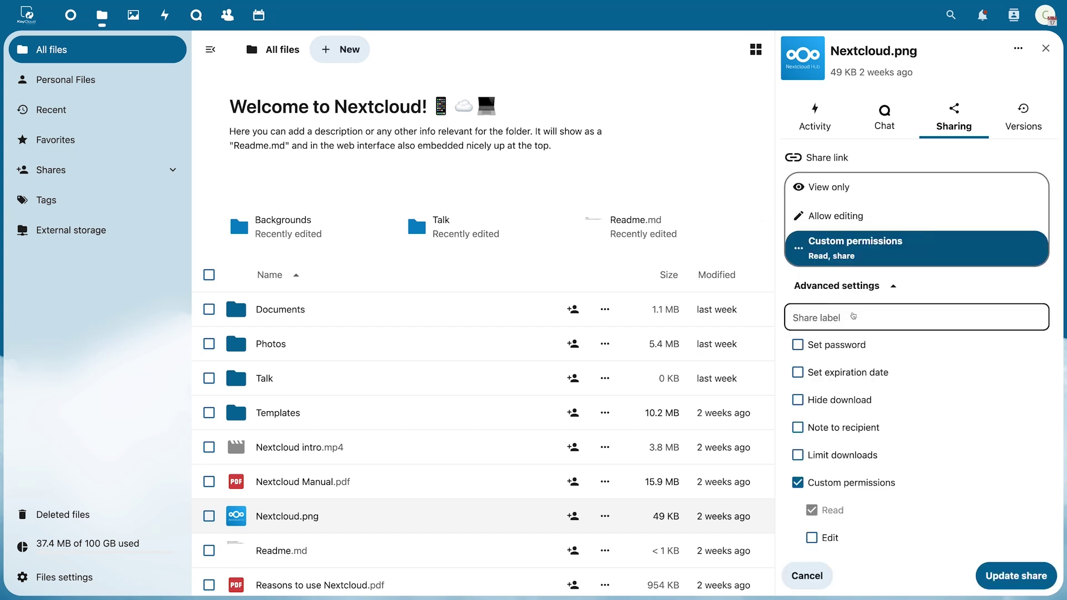
{"action": "left_click", "coordinate": [833, 345]}
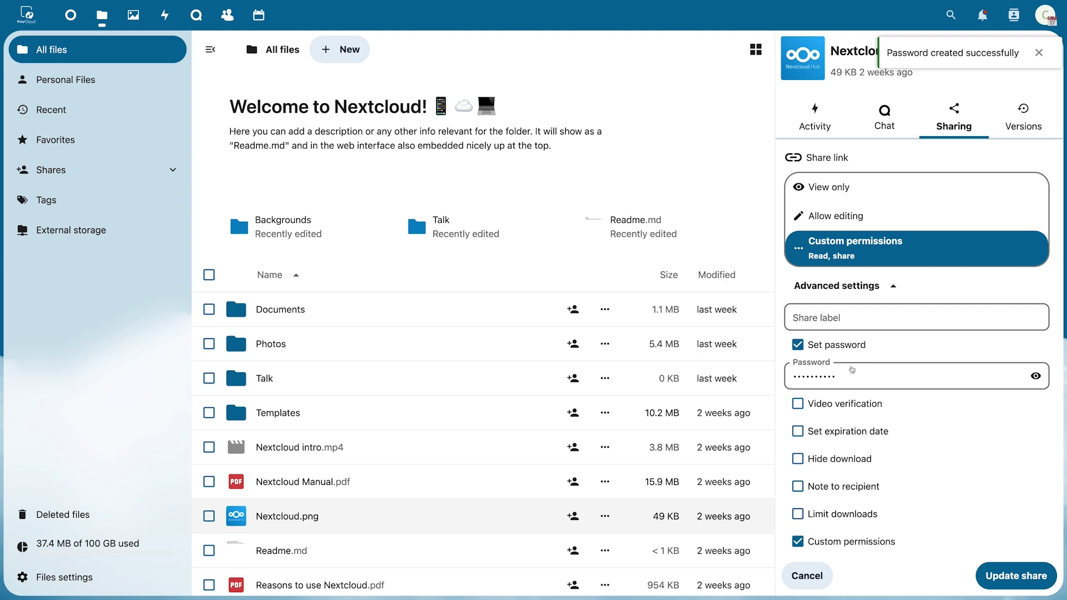
{"action": "left_click", "coordinate": [809, 433]}
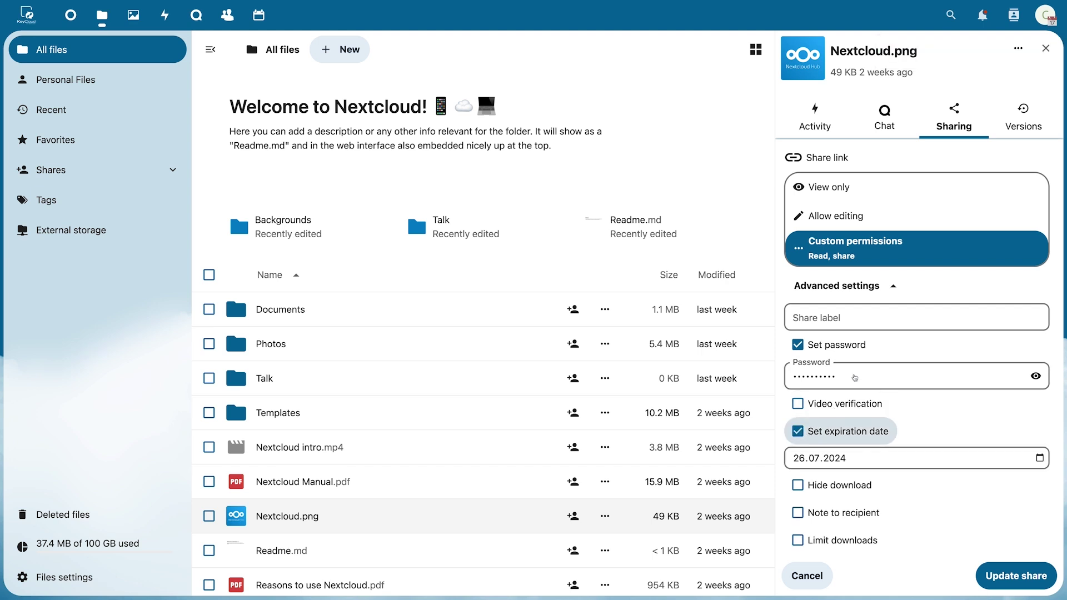
{"action": "left_click", "coordinate": [1045, 49]}
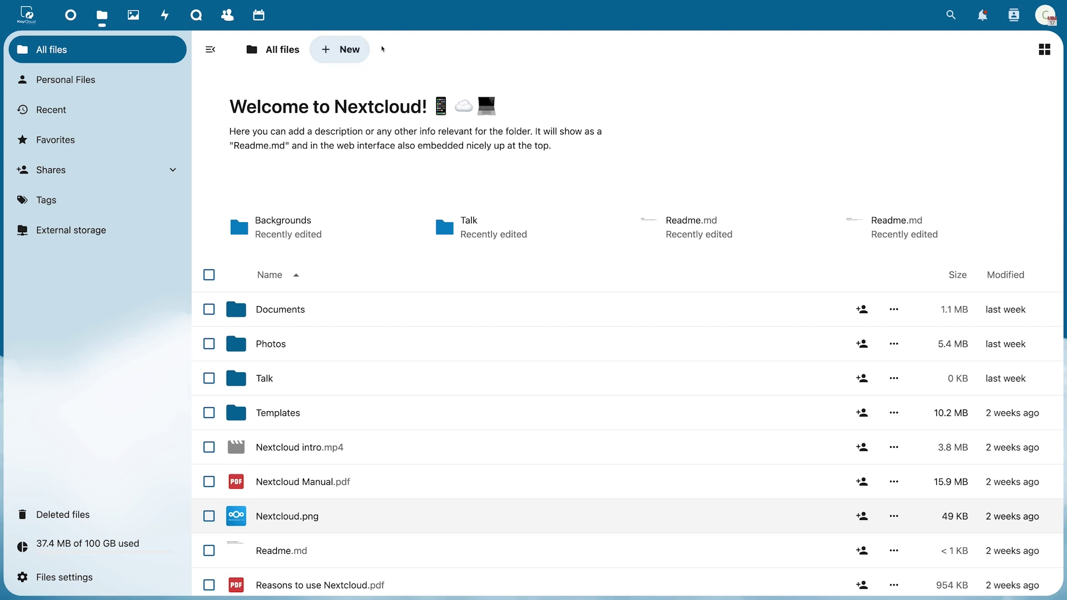
Upload Keyweb-Signet.png, then delete it together with Nextcloud.png
{"action": "left_click_drag", "start_coordinate": [1061, 247], "coordinate": [701, 109]}
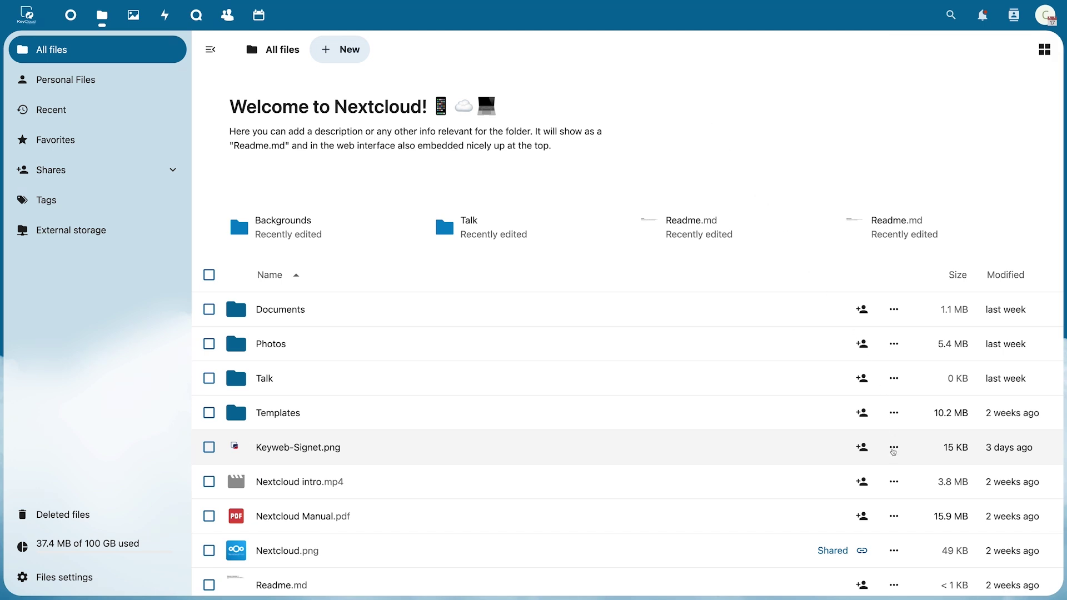
{"action": "left_click", "coordinate": [894, 449]}
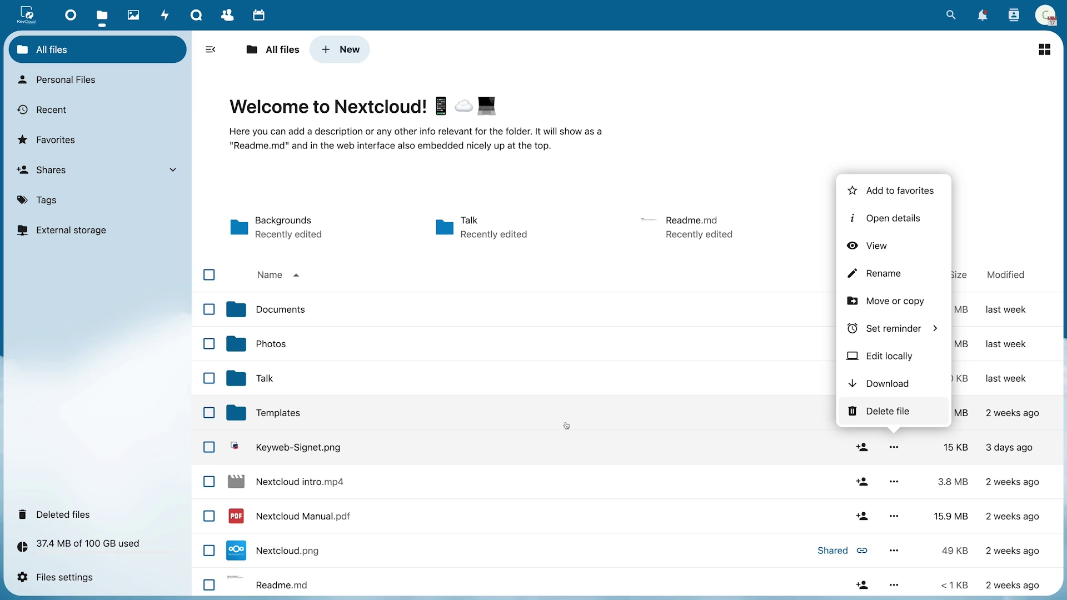
{"action": "left_click", "coordinate": [209, 447]}
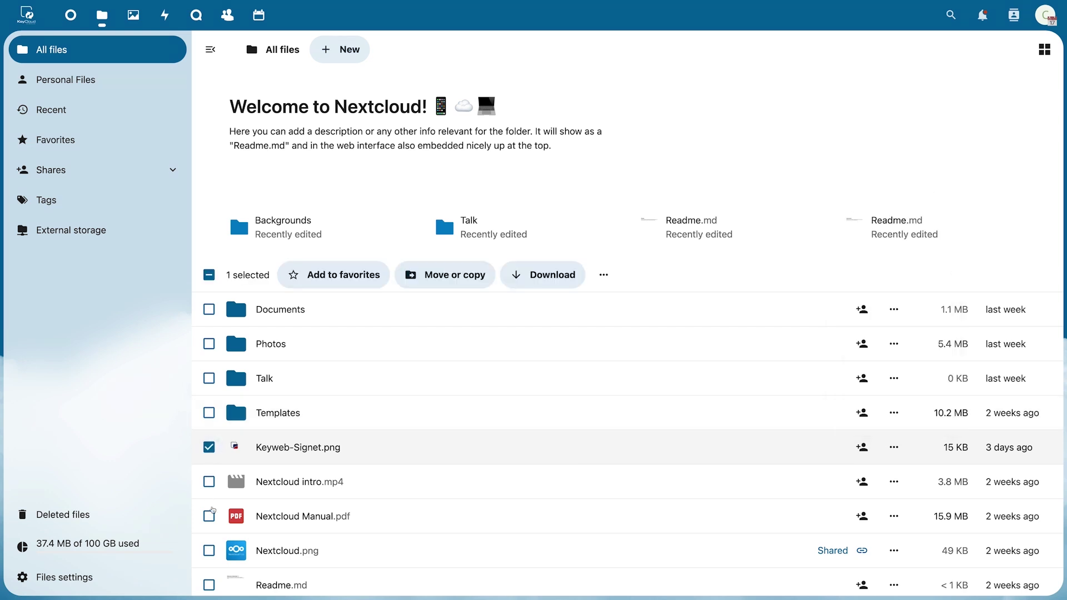
{"action": "left_click", "coordinate": [209, 550]}
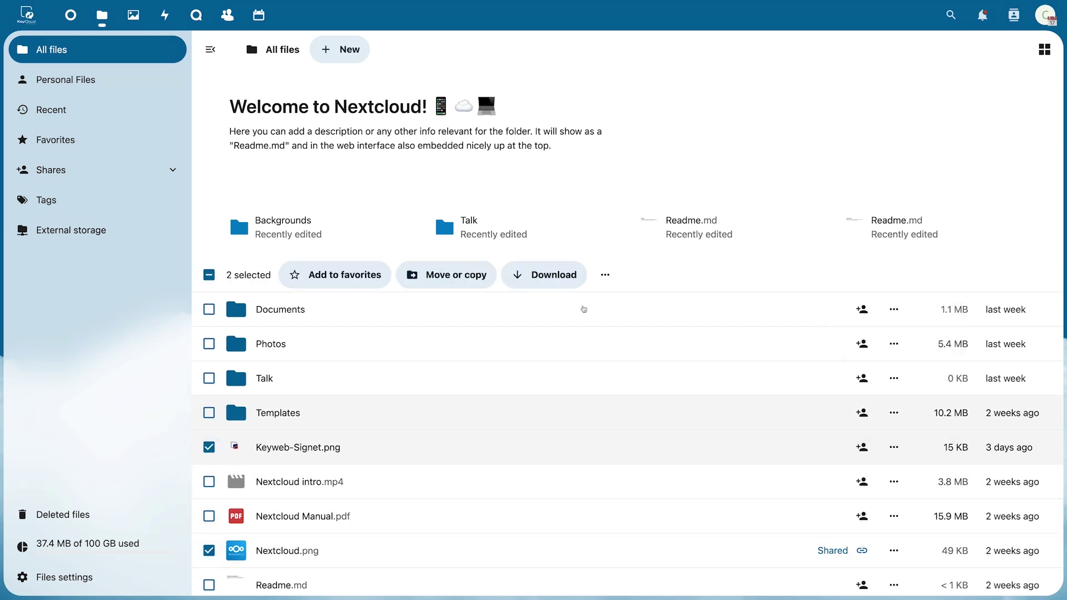
{"action": "left_click", "coordinate": [605, 275]}
{"action": "left_click", "coordinate": [607, 312]}
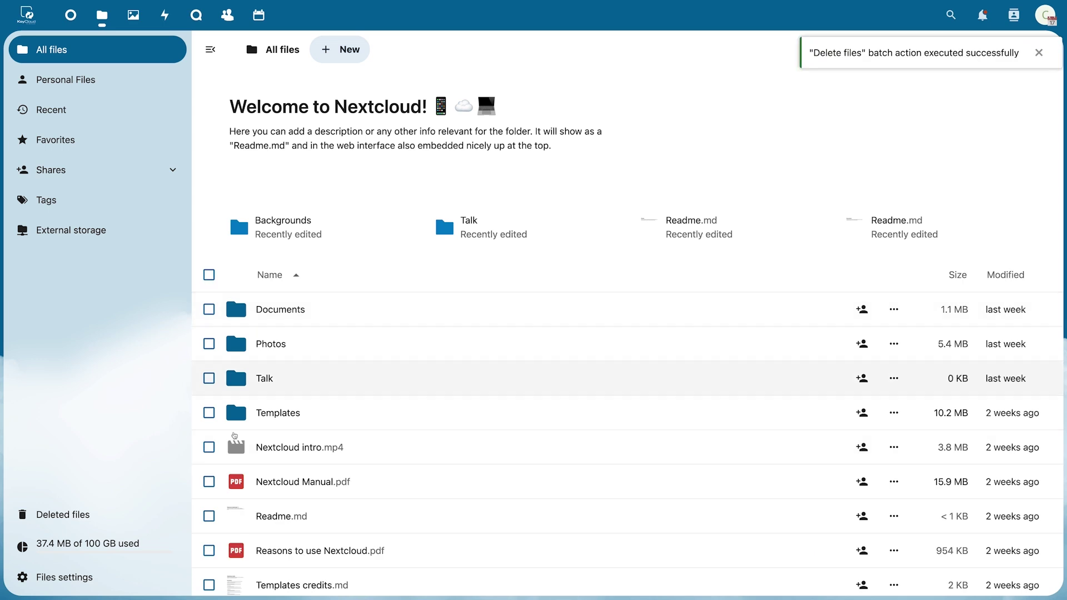
From Deleted files, restore Nextcloud.png and permanently delete Keyweb-Signet.png, then open Photos
{"action": "left_click", "coordinate": [175, 511]}
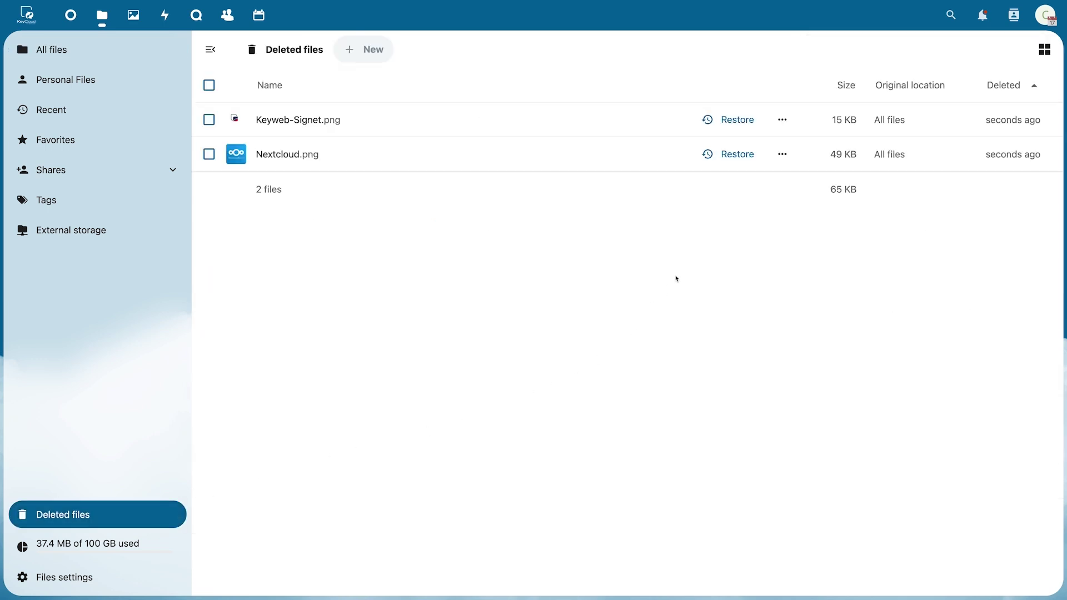
{"action": "left_click", "coordinate": [734, 157]}
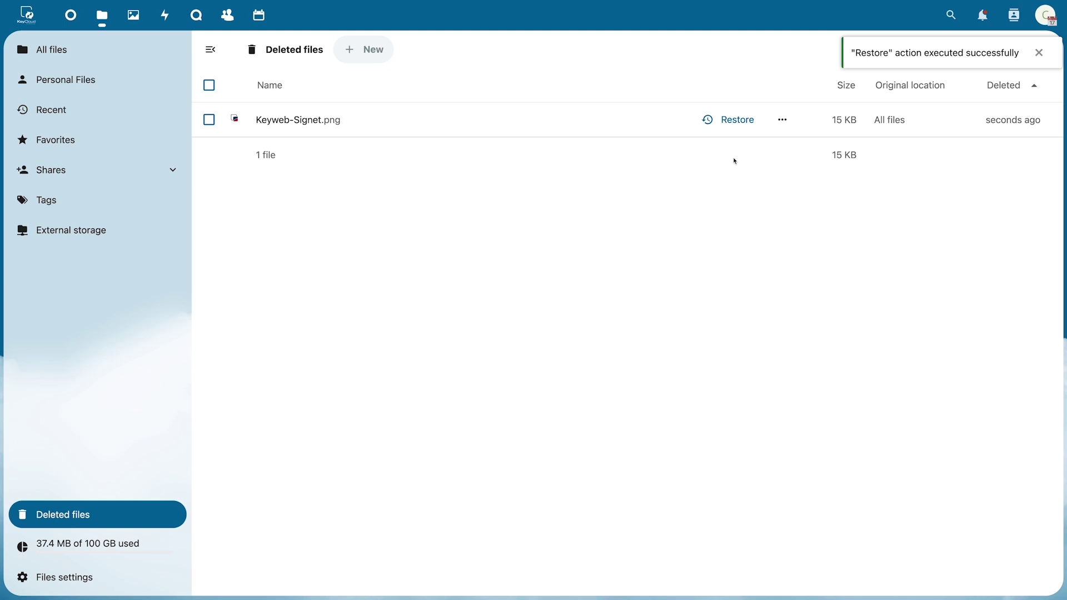
{"action": "left_click", "coordinate": [780, 122]}
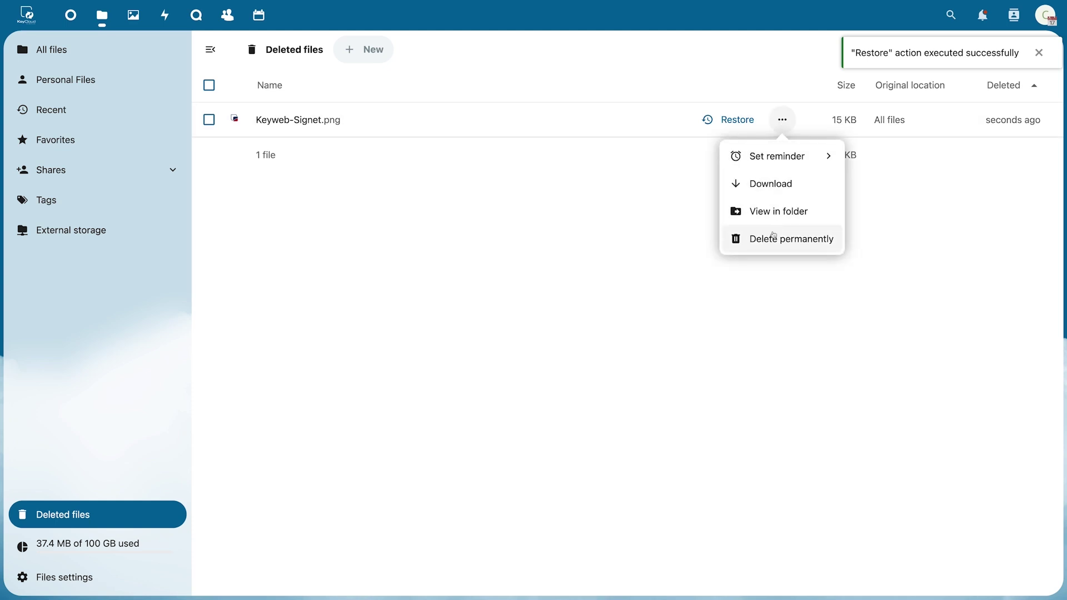
{"action": "left_click", "coordinate": [777, 237]}
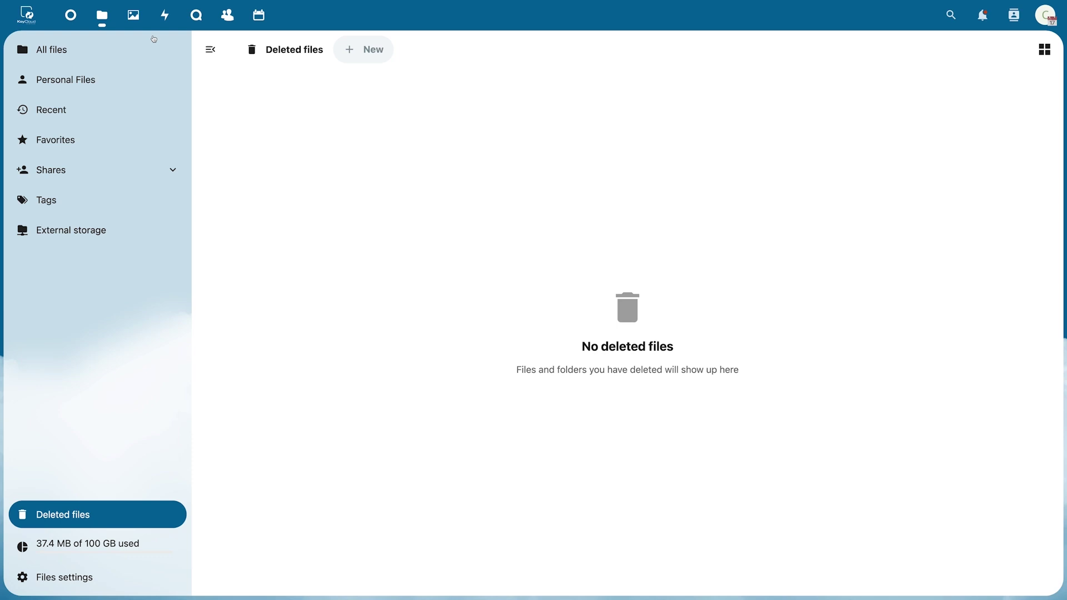
{"action": "left_click", "coordinate": [134, 16]}
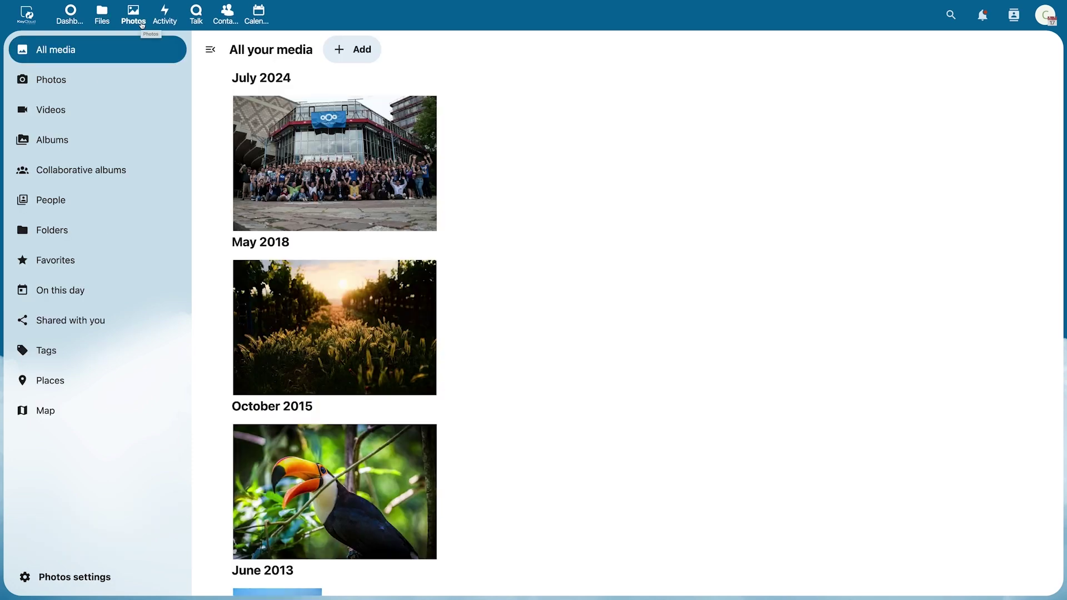
Start a new Photos album named Tutorialalbum with location Erfurt
{"action": "left_click", "coordinate": [340, 55]}
{"action": "left_click", "coordinate": [349, 84]}
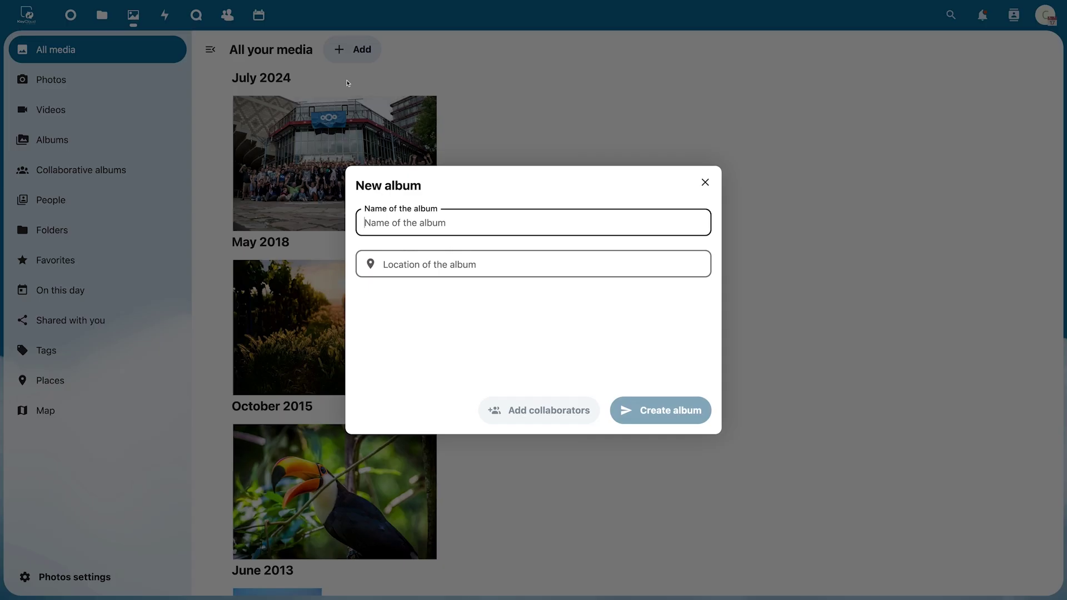
{"action": "type", "text": "Tutorialalbum"}
{"action": "key", "text": "Tab"}
{"action": "type", "text": "Erfurt"}
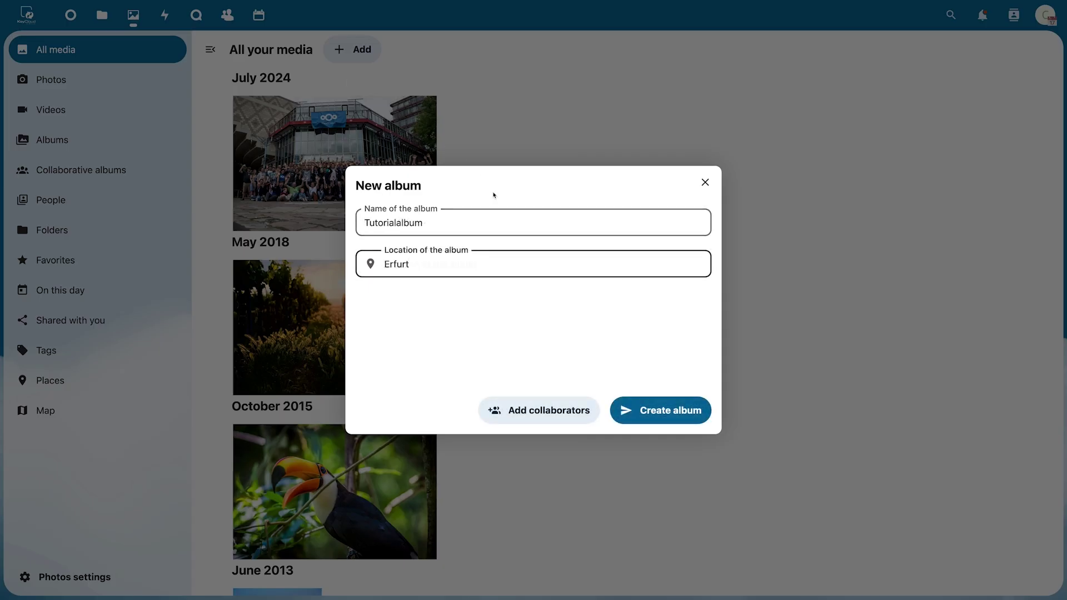
Add the second user as a collaborator and create the album
{"action": "left_click", "coordinate": [528, 411]}
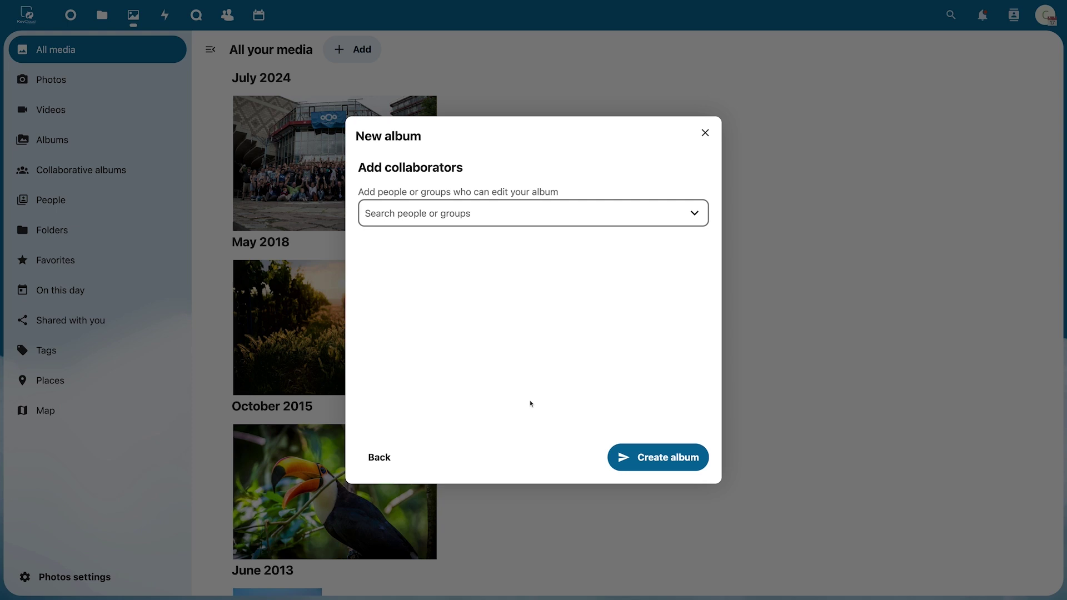
{"action": "key", "text": "Tab"}
{"action": "type", "text": "Tut"}
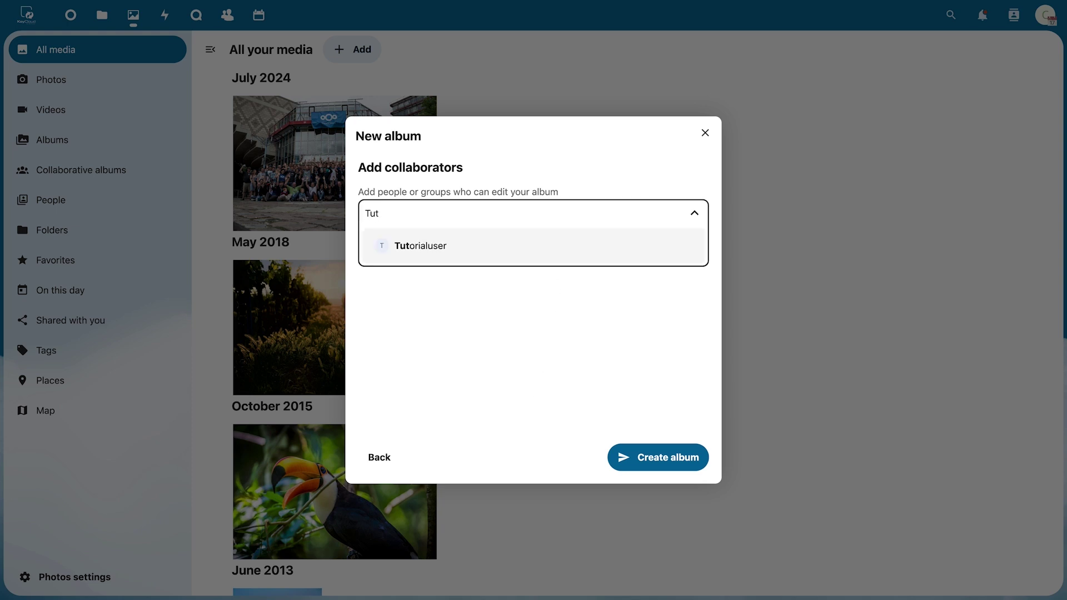
{"action": "left_click", "coordinate": [544, 247]}
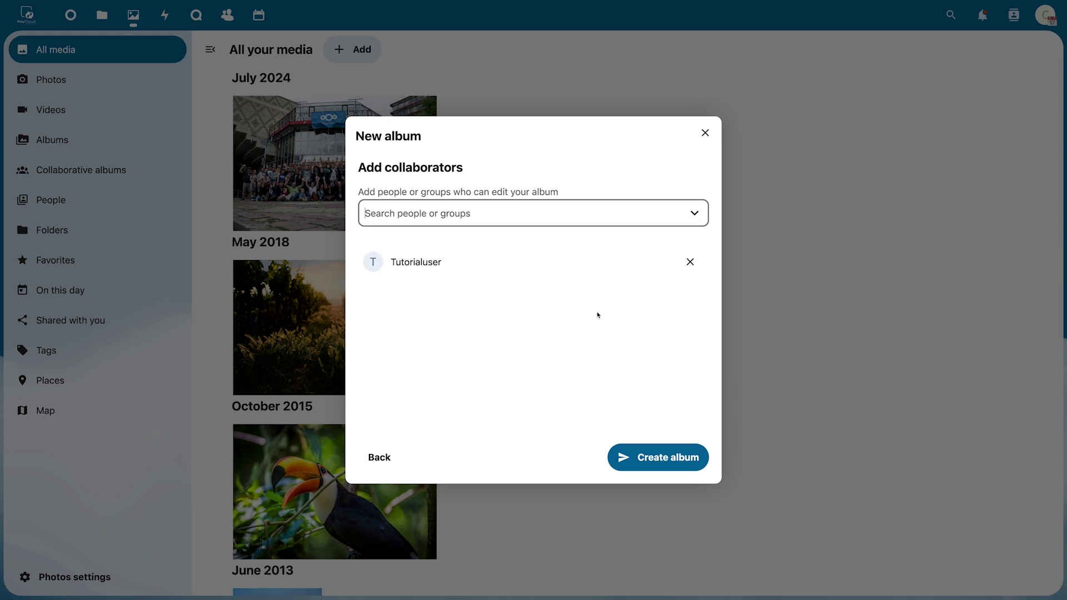
{"action": "left_click", "coordinate": [629, 465]}
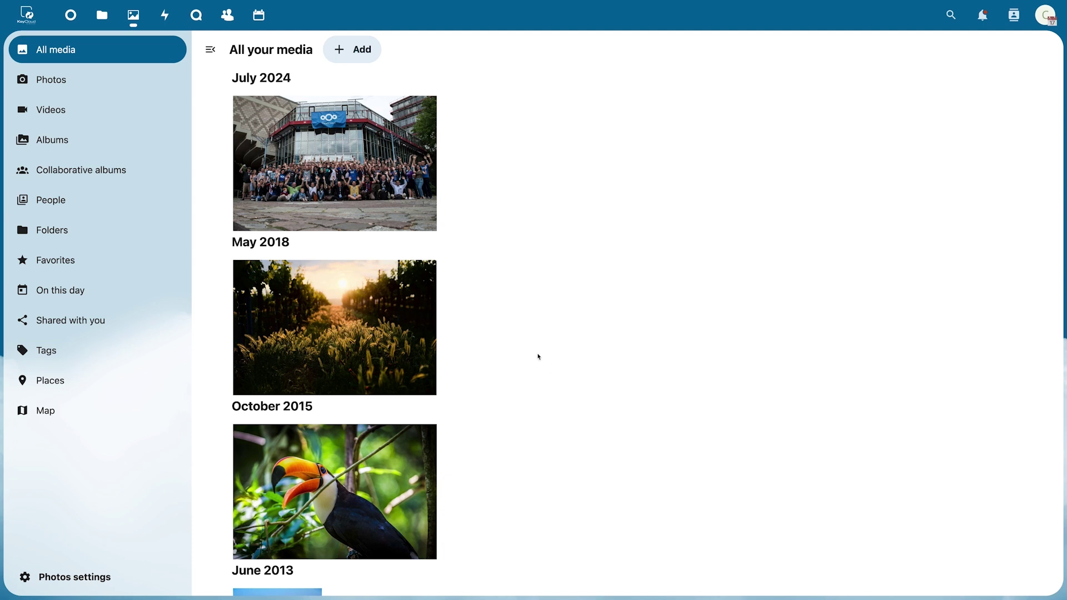
Add the July 2024 group photo to Tutorialalbum, then return to All media
{"action": "left_click", "coordinate": [86, 139]}
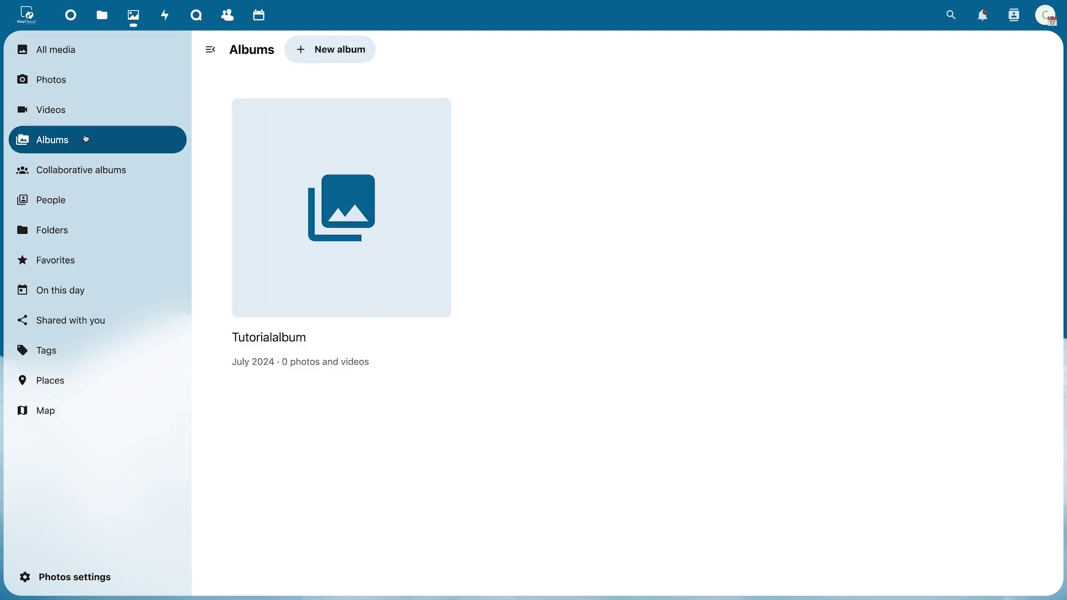
{"action": "left_click", "coordinate": [282, 190]}
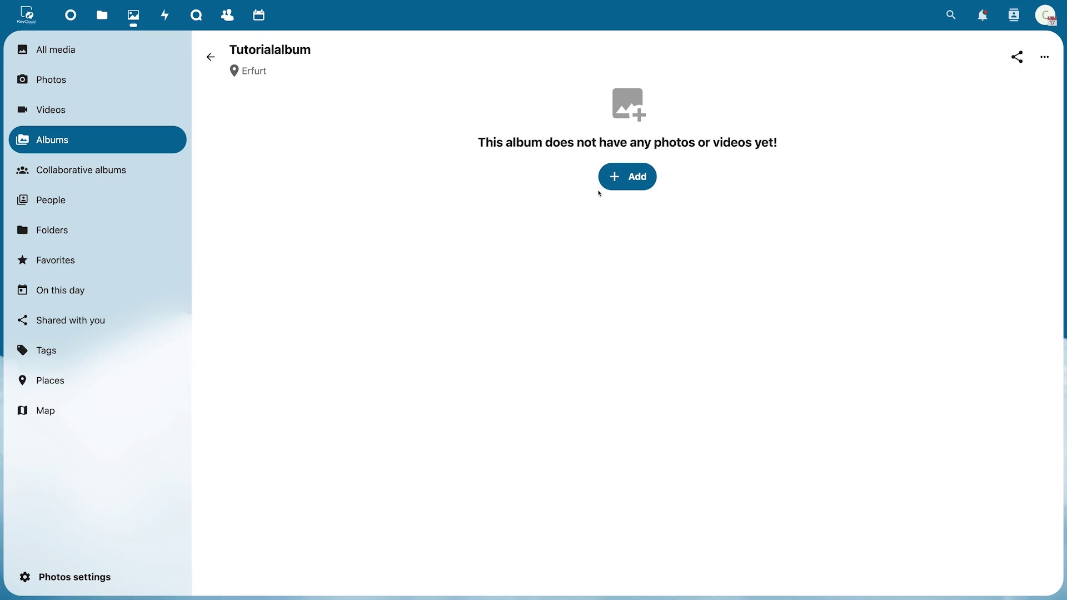
{"action": "left_click", "coordinate": [648, 181]}
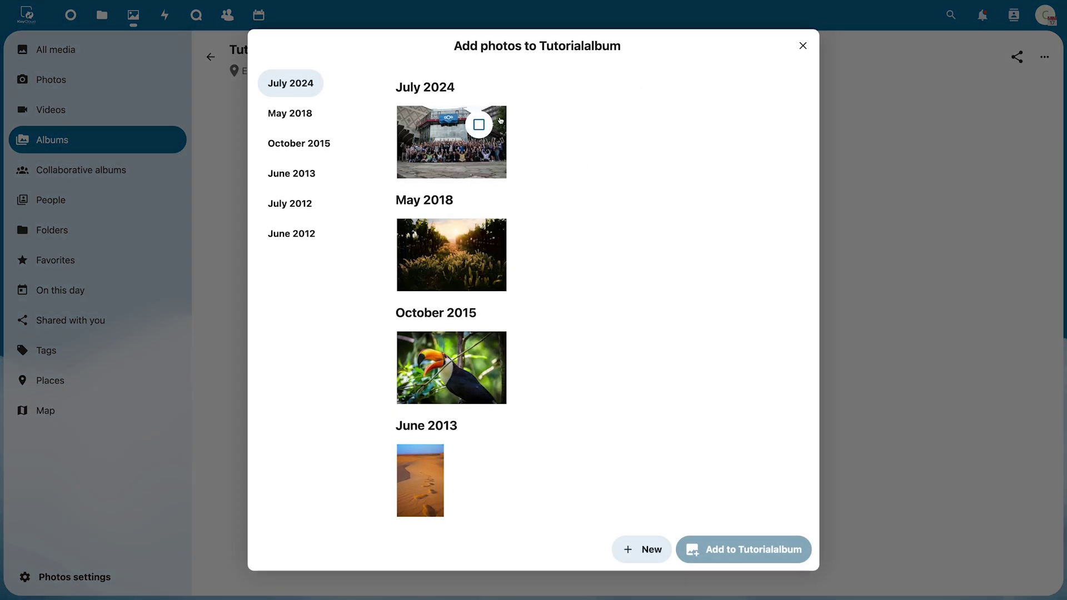
{"action": "left_click", "coordinate": [476, 127]}
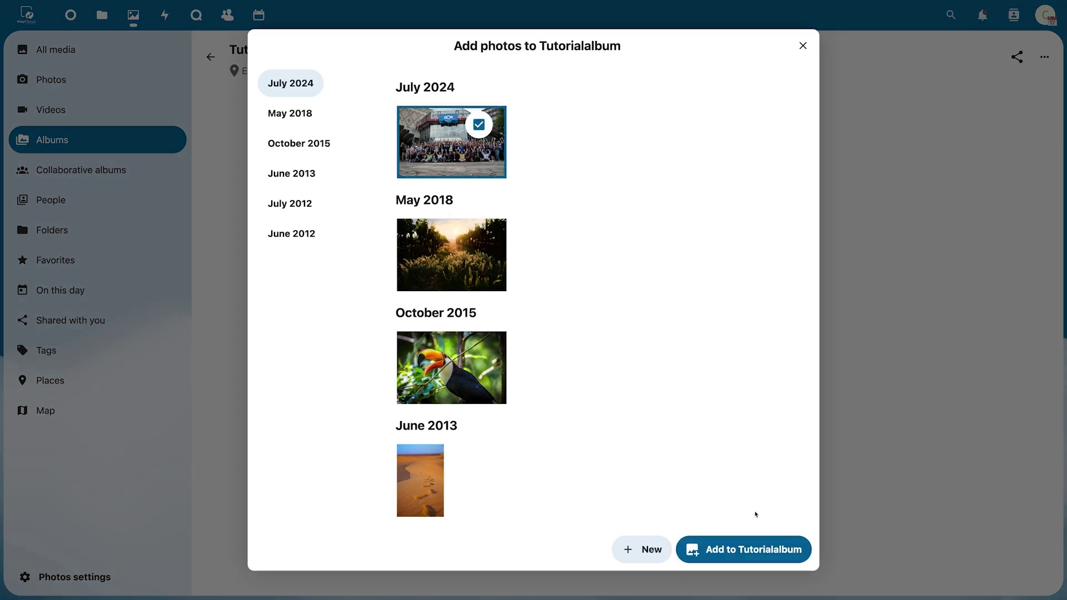
{"action": "left_click", "coordinate": [752, 545]}
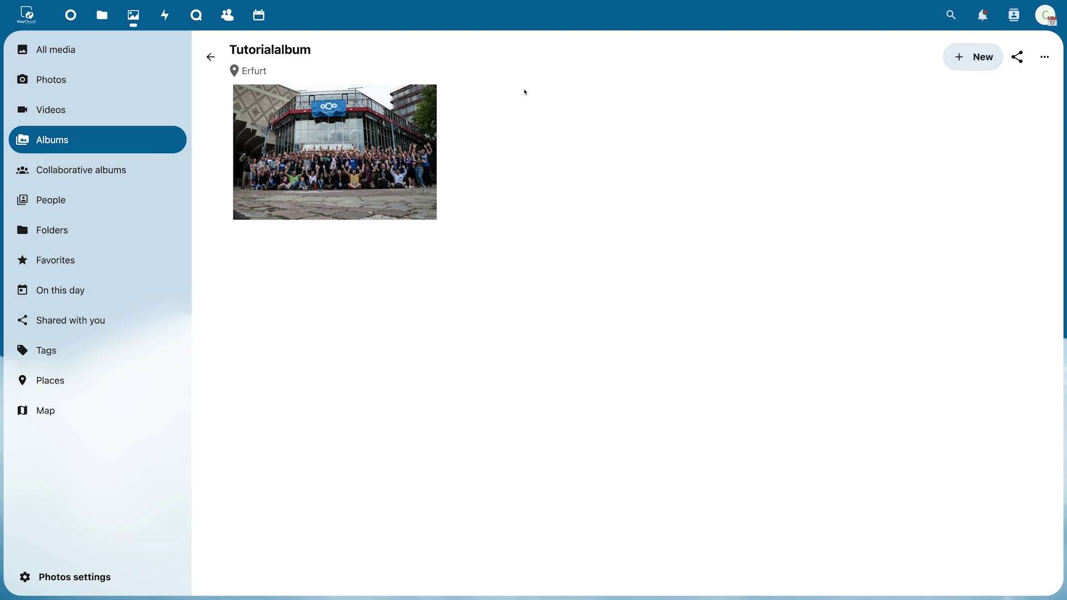
{"action": "left_click", "coordinate": [152, 54]}
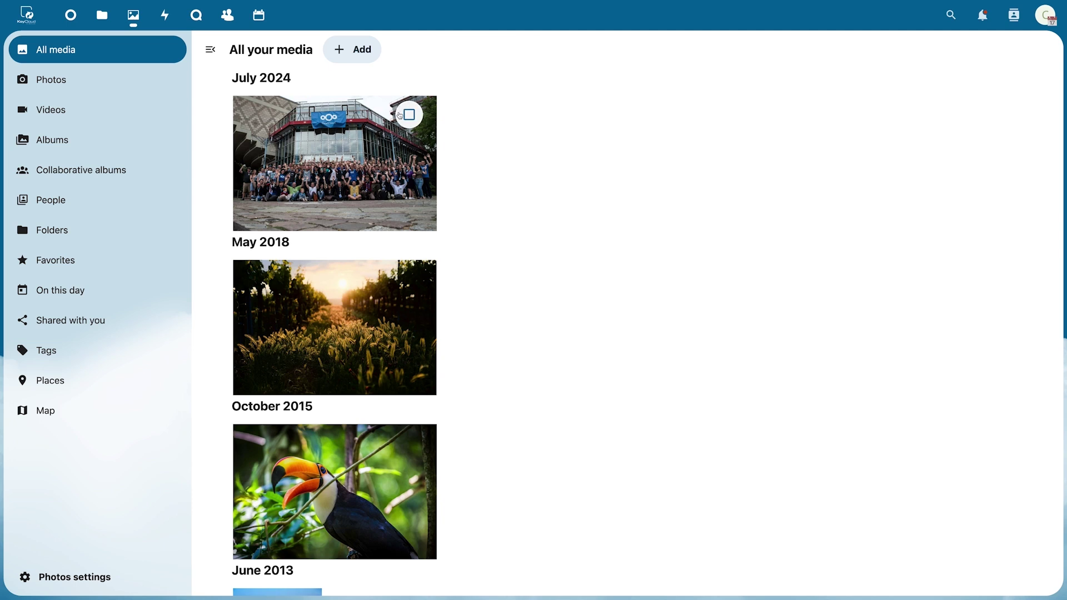
Open the July 2024 group photo in the viewer with its details sidebar
{"action": "left_click", "coordinate": [399, 115]}
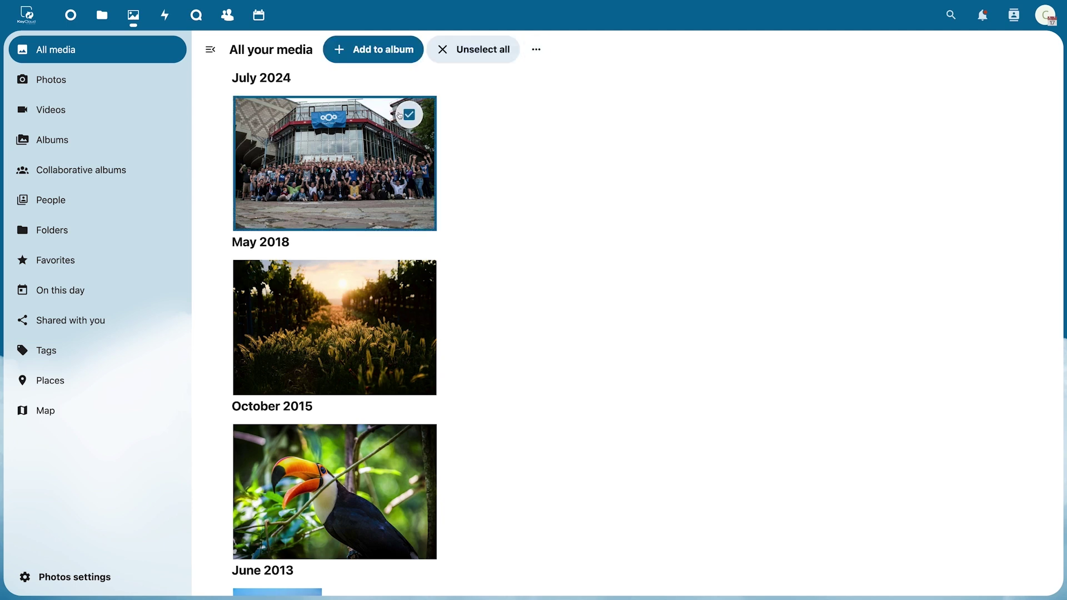
{"action": "left_click", "coordinate": [537, 50]}
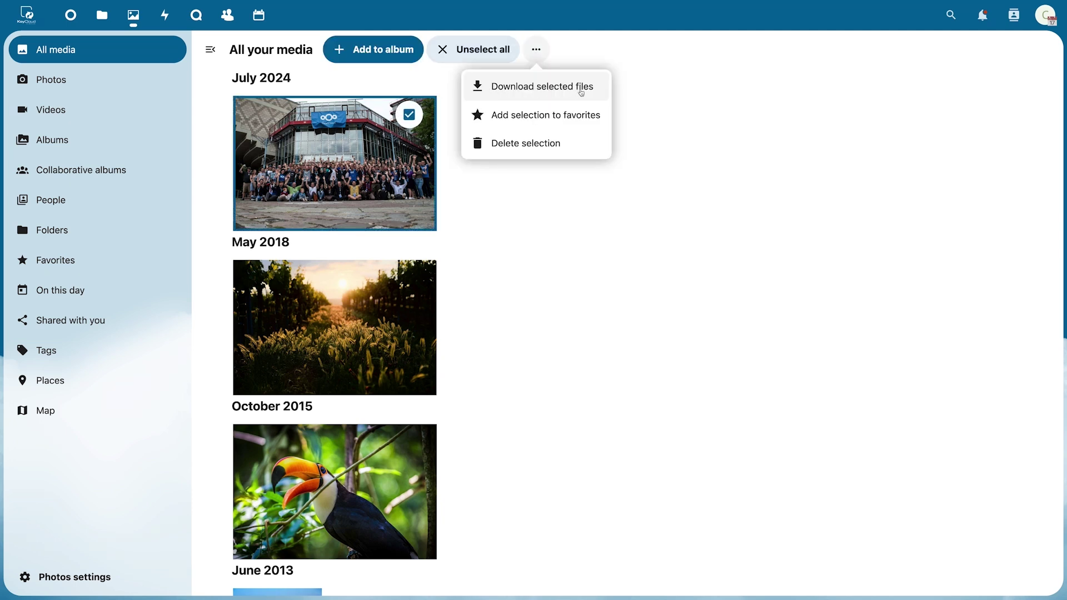
{"action": "left_click", "coordinate": [578, 145]}
{"action": "left_click", "coordinate": [355, 153]}
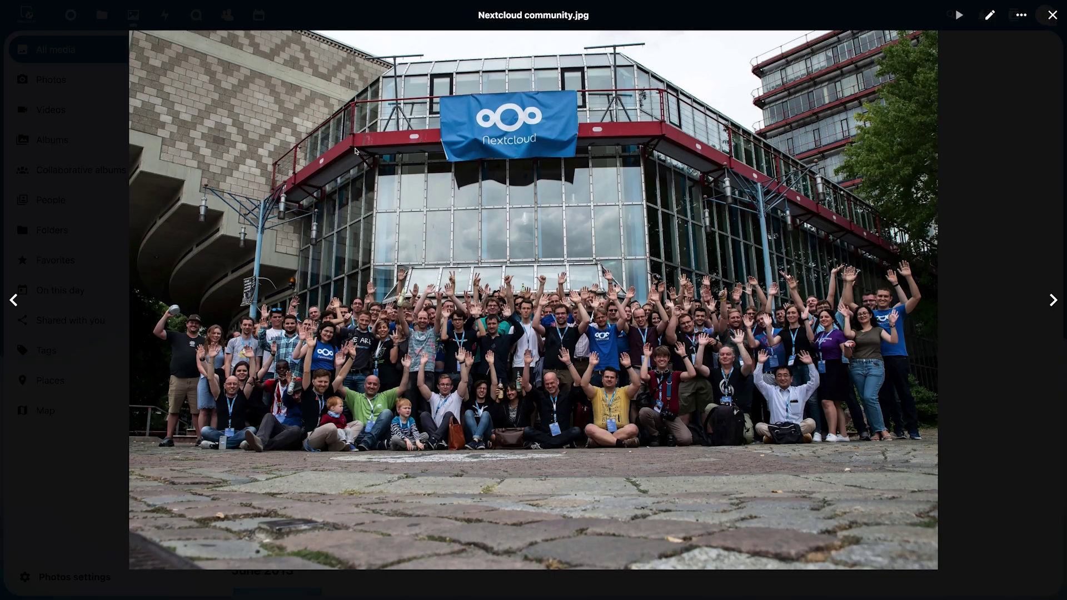
{"action": "left_click", "coordinate": [1019, 21]}
{"action": "left_click", "coordinate": [1008, 82]}
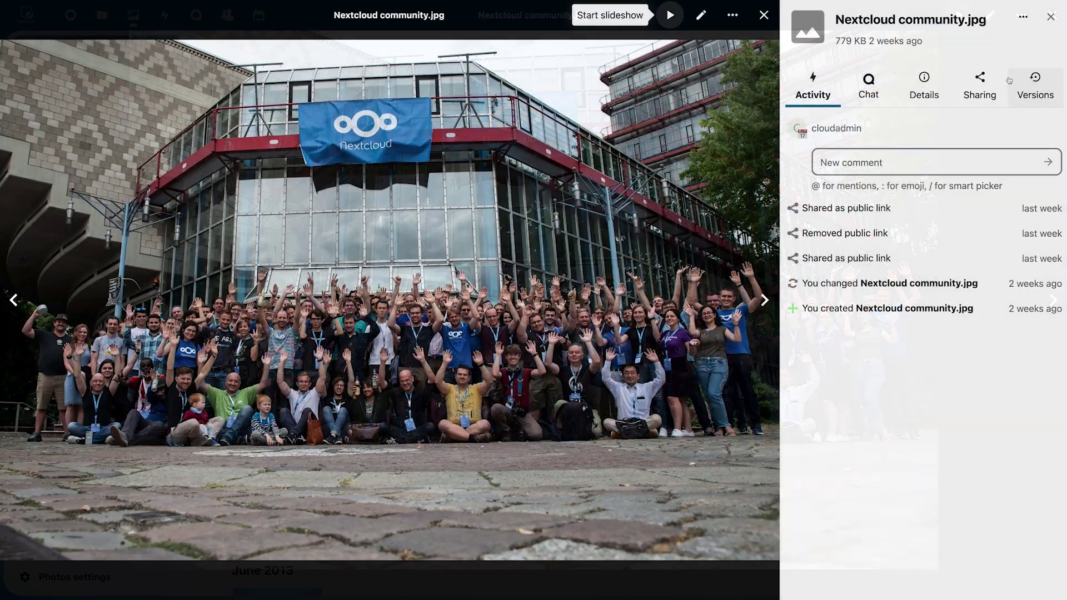
Copy the photo's public share link, then open Tutorialalbum's collaborators dialog
{"action": "left_click", "coordinate": [981, 95]}
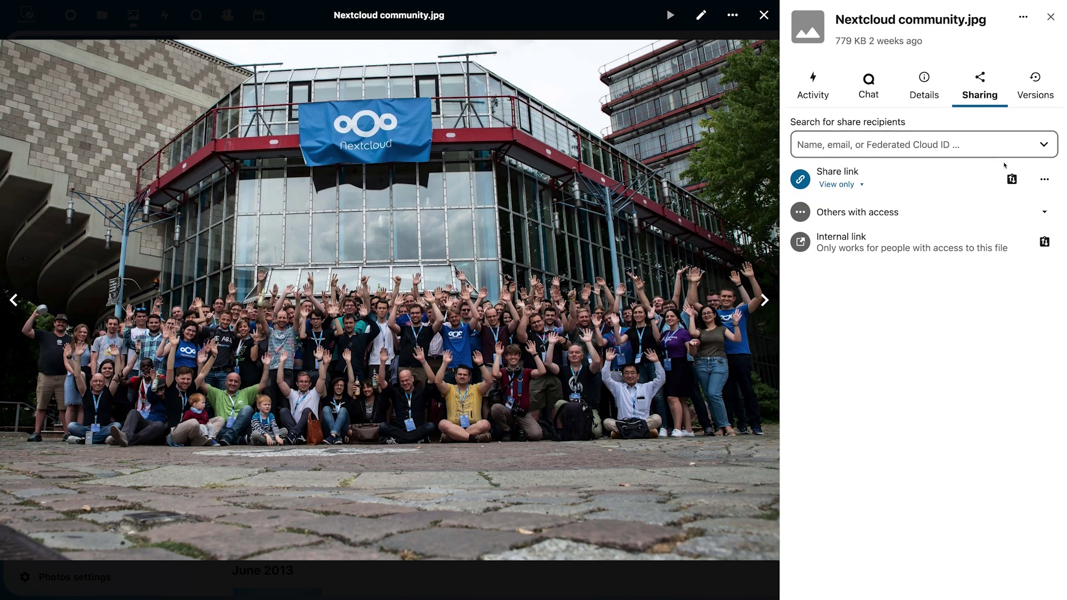
{"action": "left_click", "coordinate": [1012, 180]}
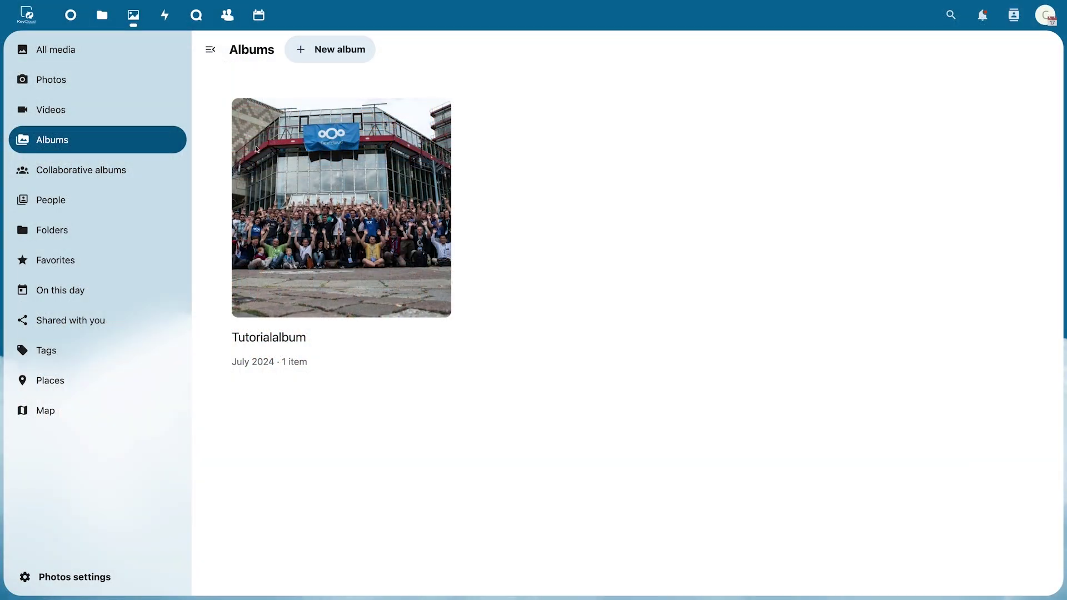
{"action": "left_click", "coordinate": [297, 154]}
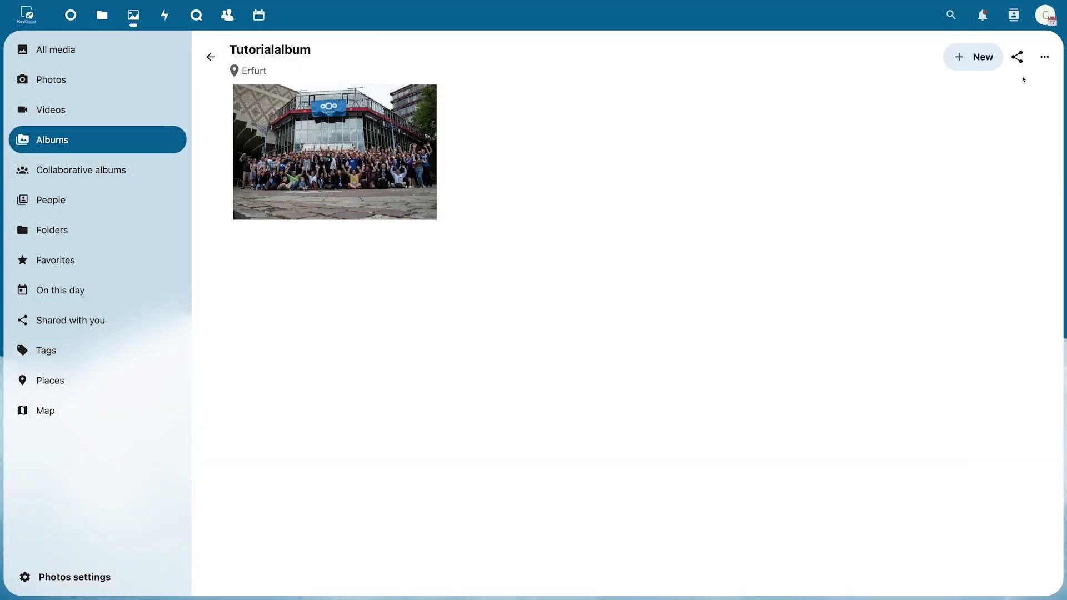
{"action": "left_click", "coordinate": [1027, 62]}
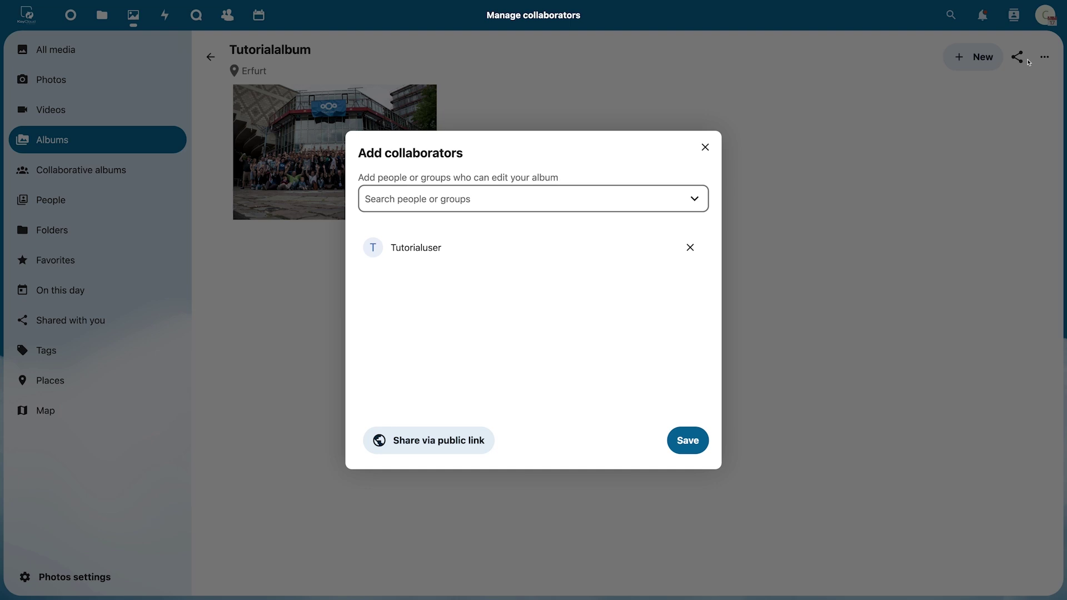
Close the collaborators dialog and scroll the Activity stream back to July 17, 2024
{"action": "left_click", "coordinate": [1029, 63]}
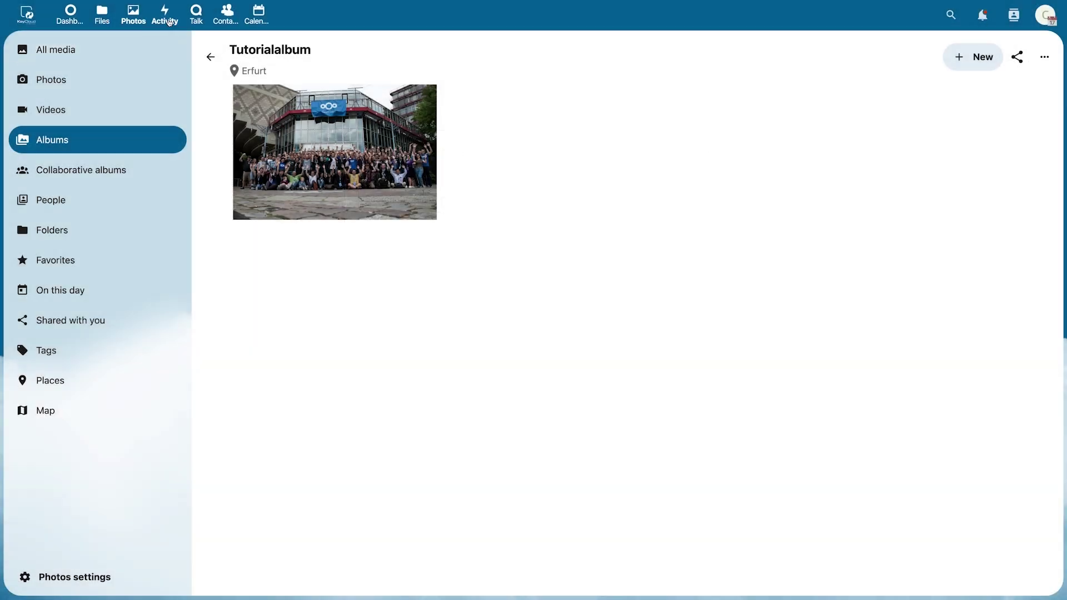
{"action": "left_click", "coordinate": [165, 17]}
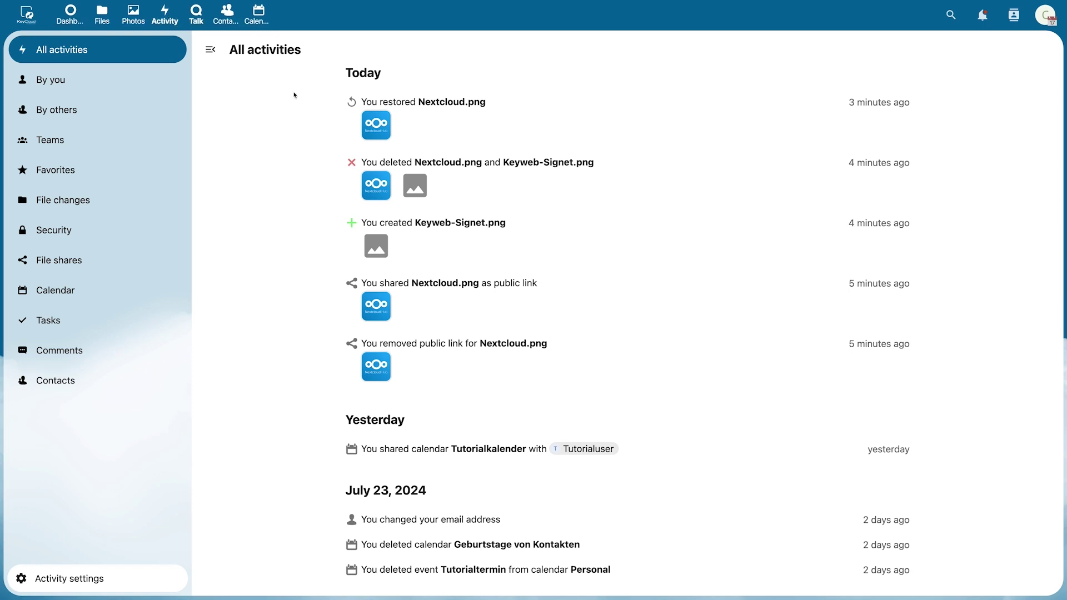
{"action": "scroll", "coordinate": [345, 142], "scroll_direction": "down", "scroll_amount": 2}
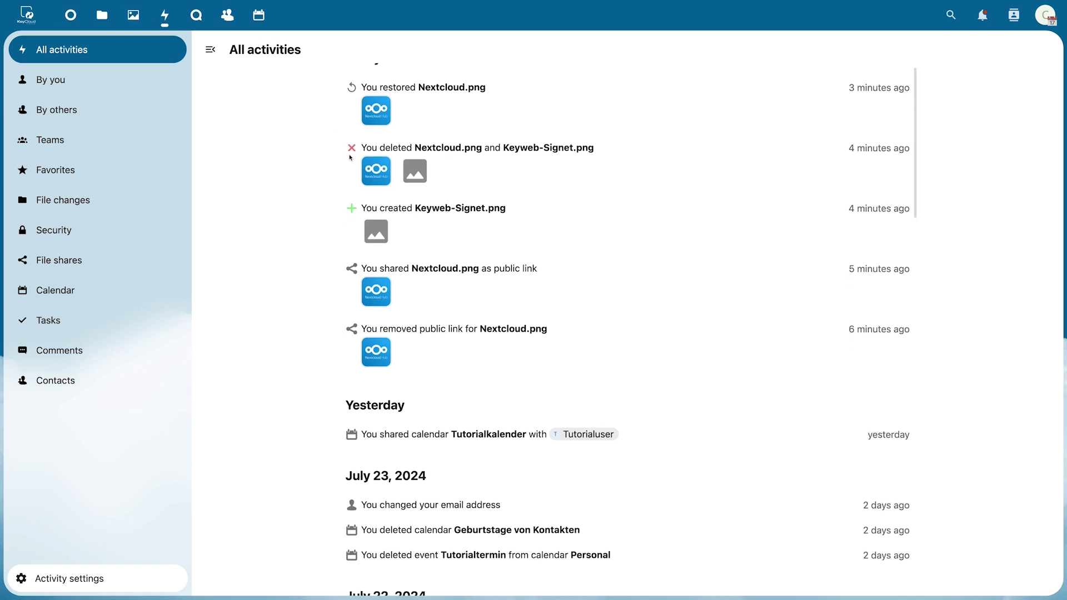
{"action": "scroll", "coordinate": [351, 158], "scroll_direction": "down", "scroll_amount": 2}
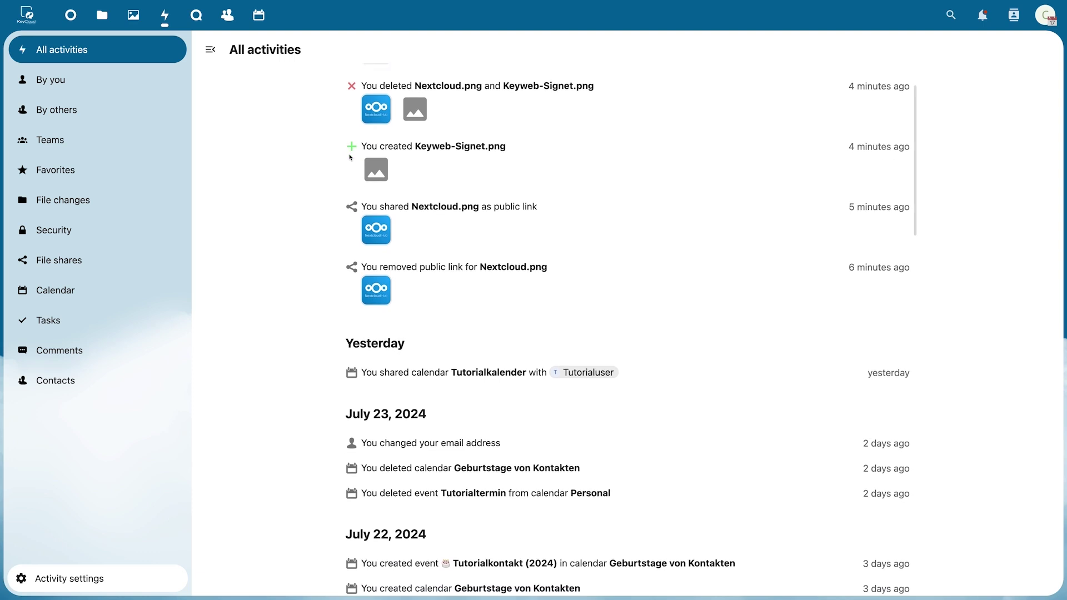
{"action": "scroll", "coordinate": [351, 158], "scroll_direction": "down", "scroll_amount": 1}
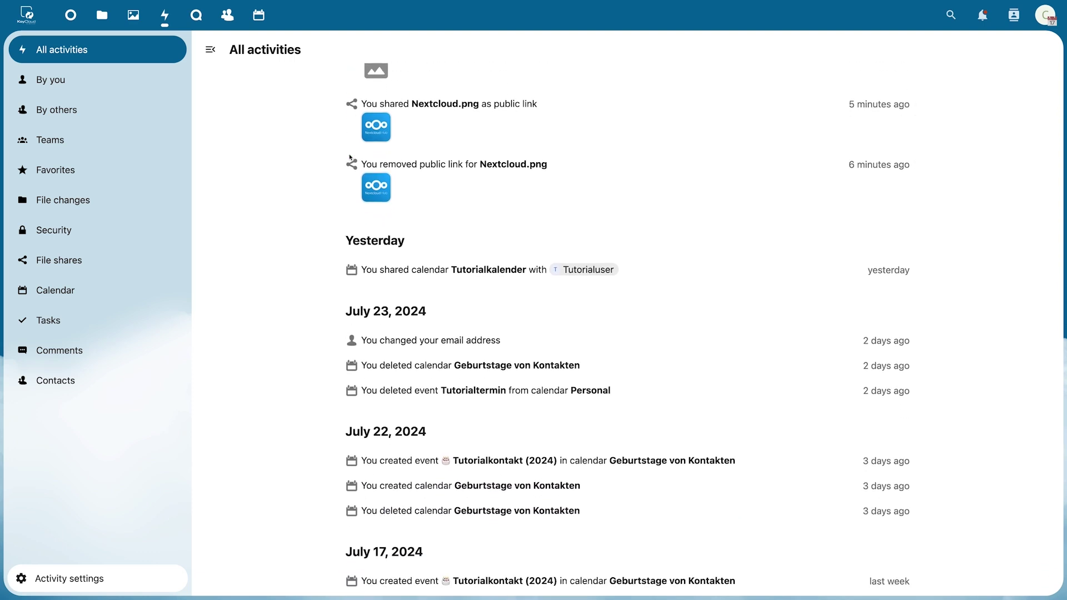
{"action": "scroll", "coordinate": [351, 158], "scroll_direction": "down", "scroll_amount": 1}
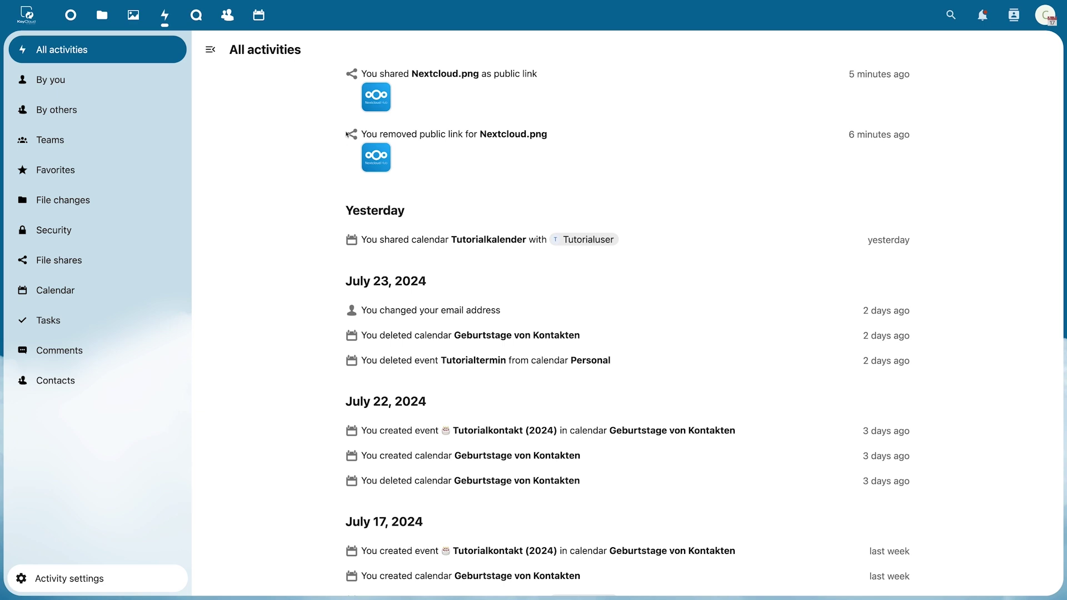
Open Talk's Note to self conversation and bring up the new-conversation options
{"action": "left_click", "coordinate": [198, 16]}
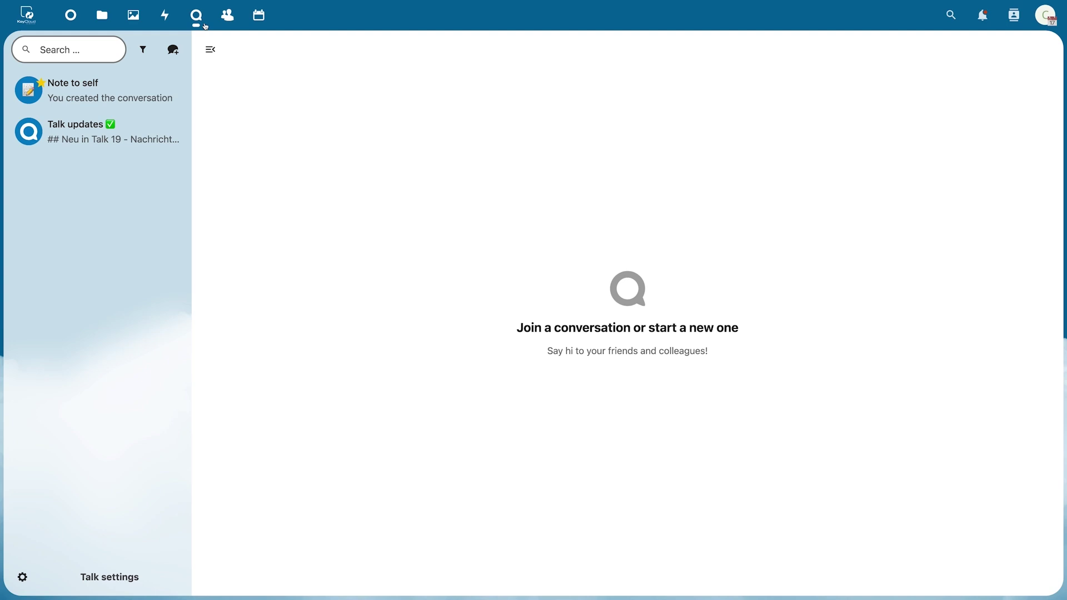
{"action": "left_click", "coordinate": [141, 91]}
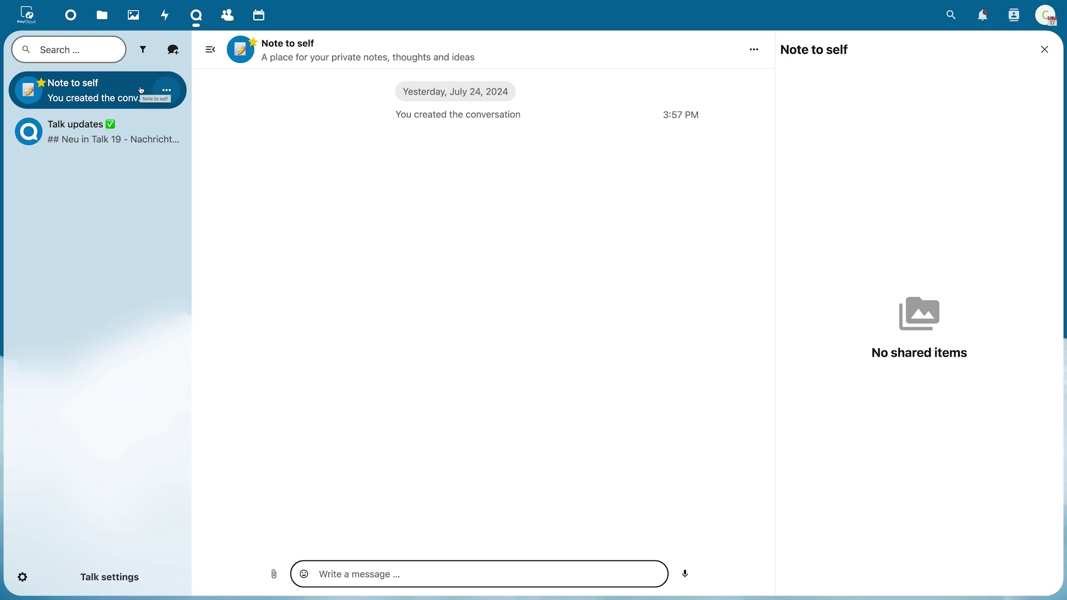
{"action": "left_click", "coordinate": [173, 51]}
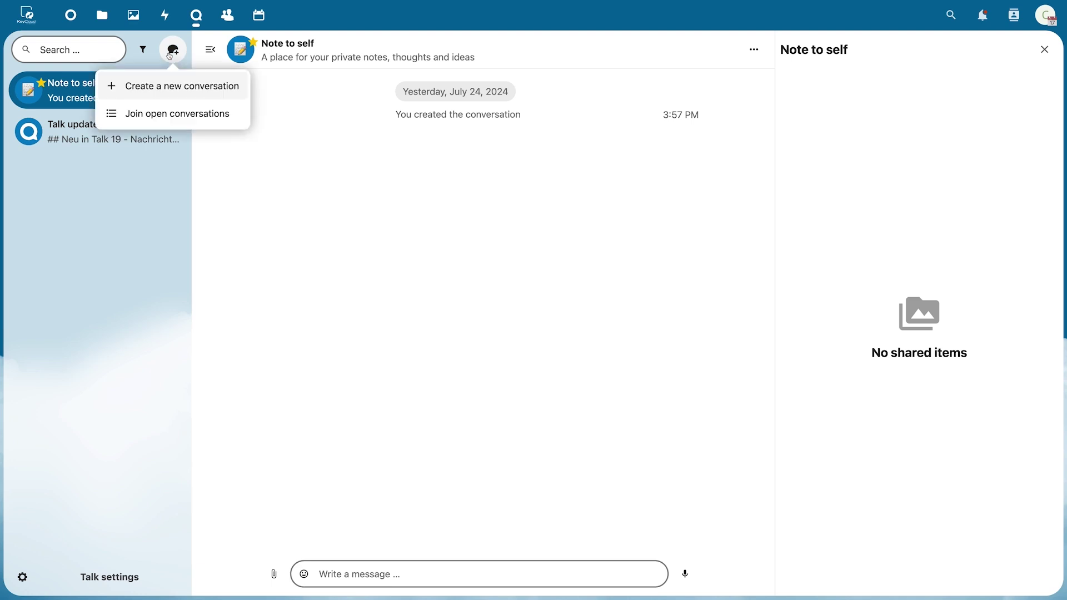
Set up group conversation Tutorialchat, open to guests via link without a password, adding Tutorialuser
{"action": "left_click", "coordinate": [172, 85]}
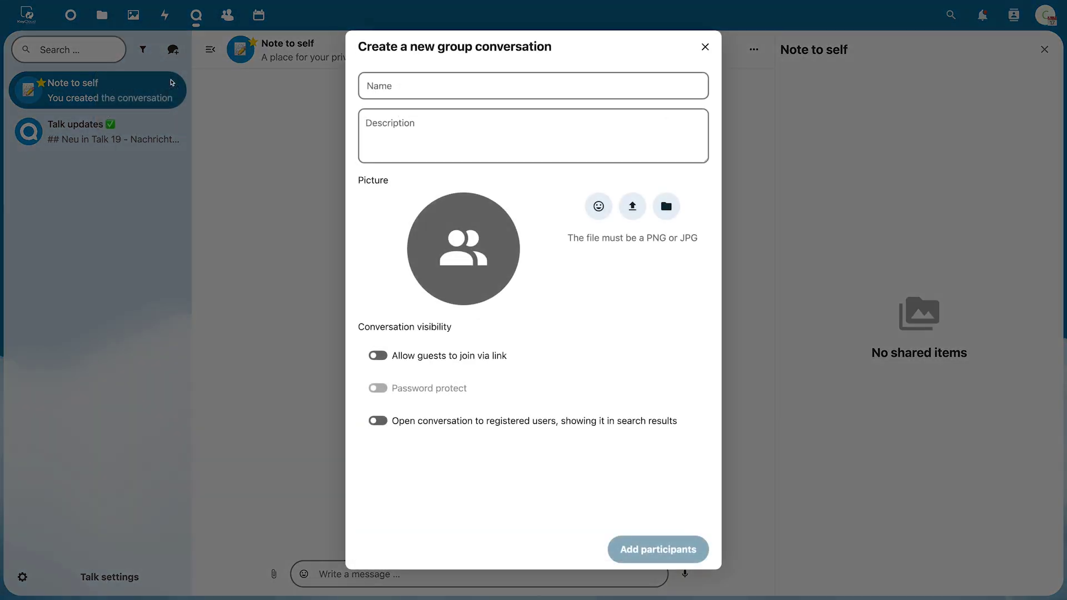
{"action": "left_click", "coordinate": [439, 87]}
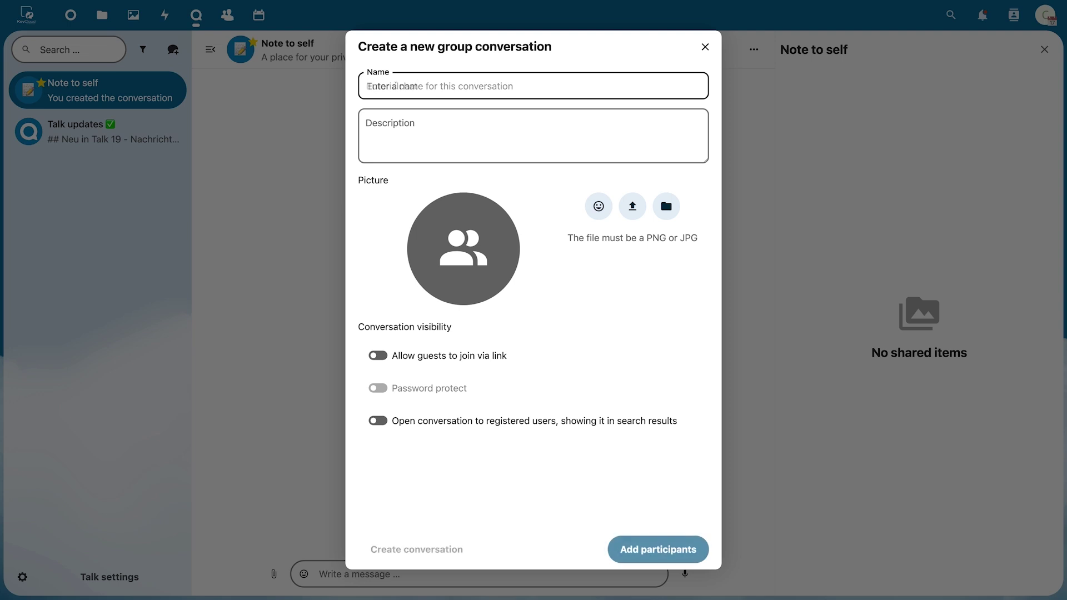
{"action": "type", "text": "Tutorialchat"}
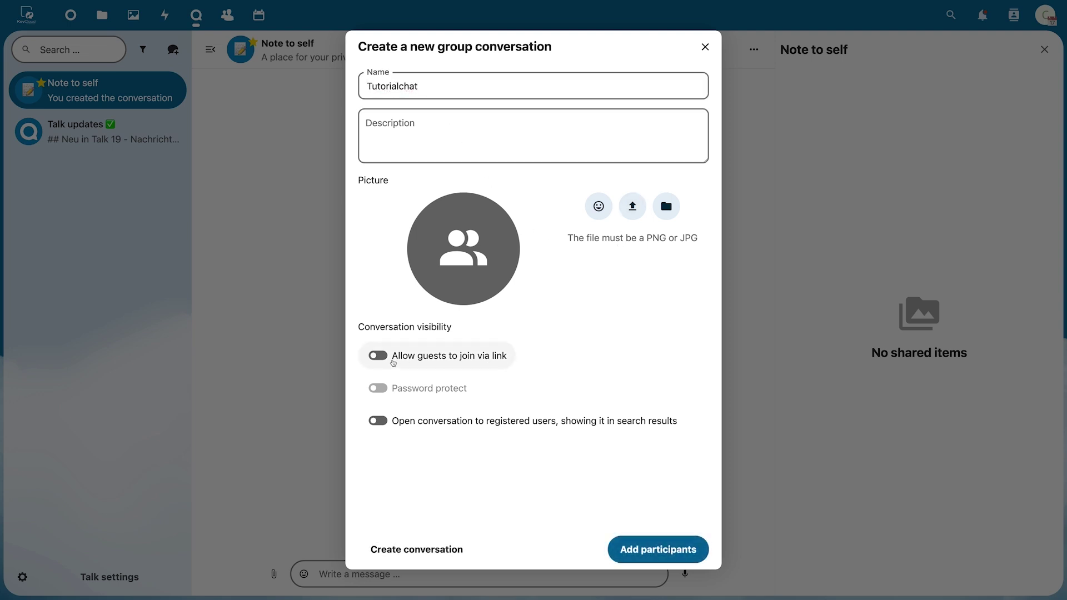
{"action": "left_click", "coordinate": [379, 356]}
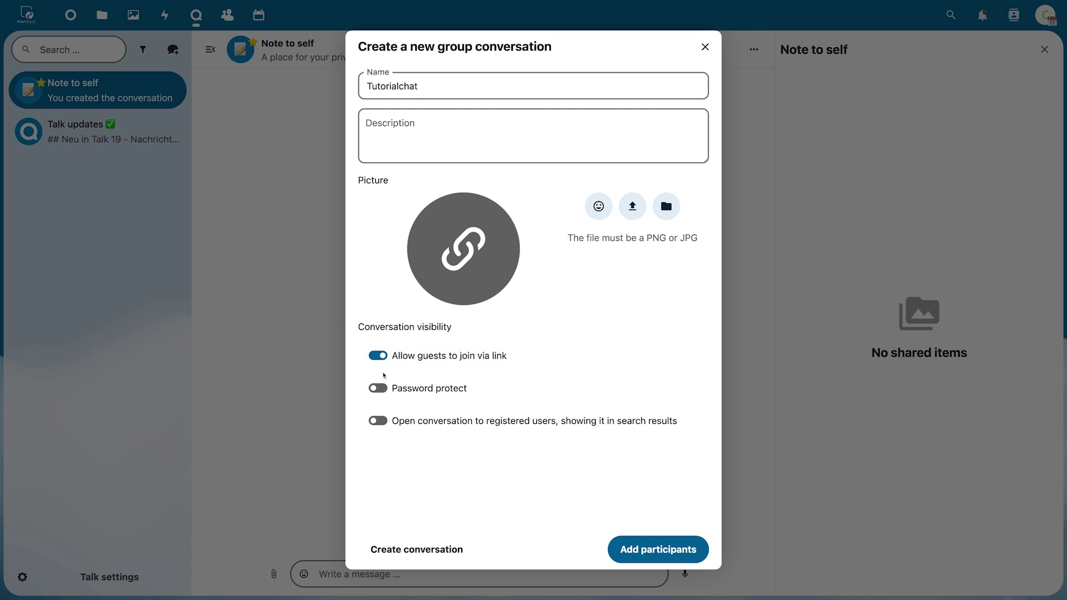
{"action": "left_click", "coordinate": [378, 389]}
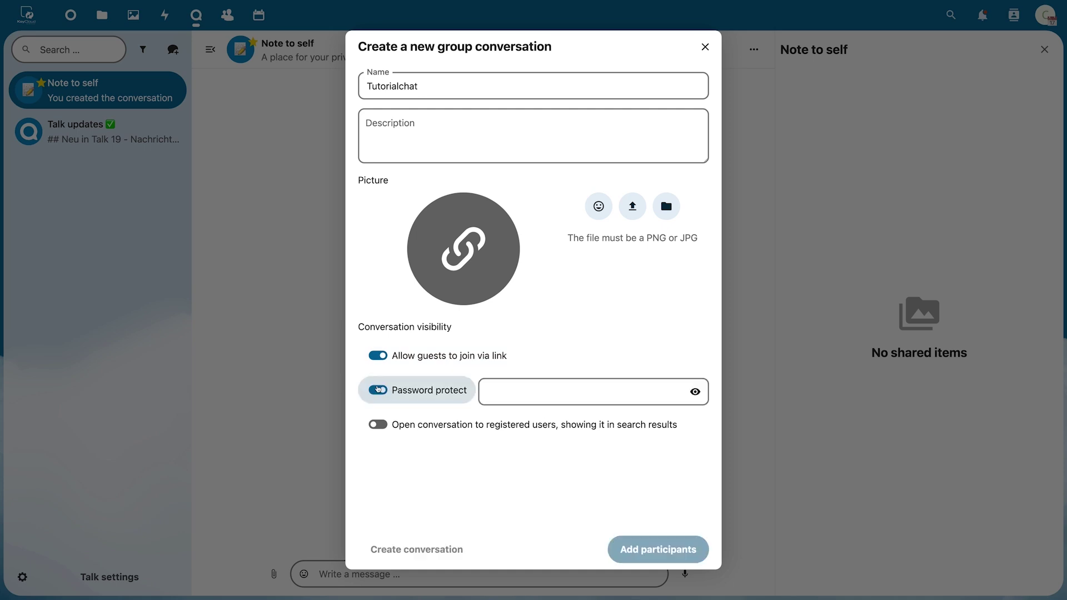
{"action": "left_click", "coordinate": [378, 389]}
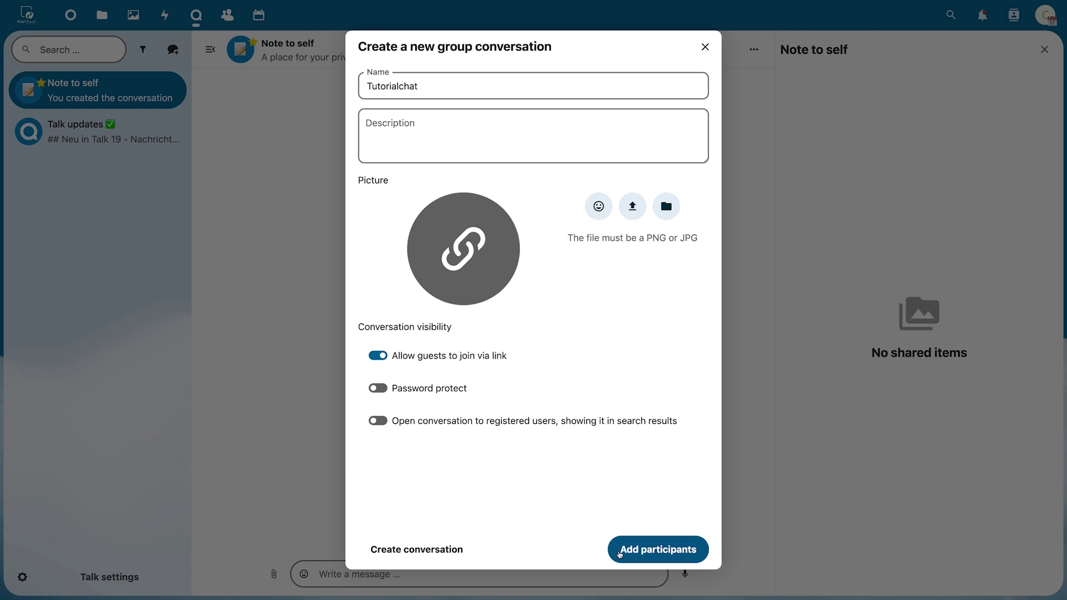
{"action": "left_click", "coordinate": [619, 551]}
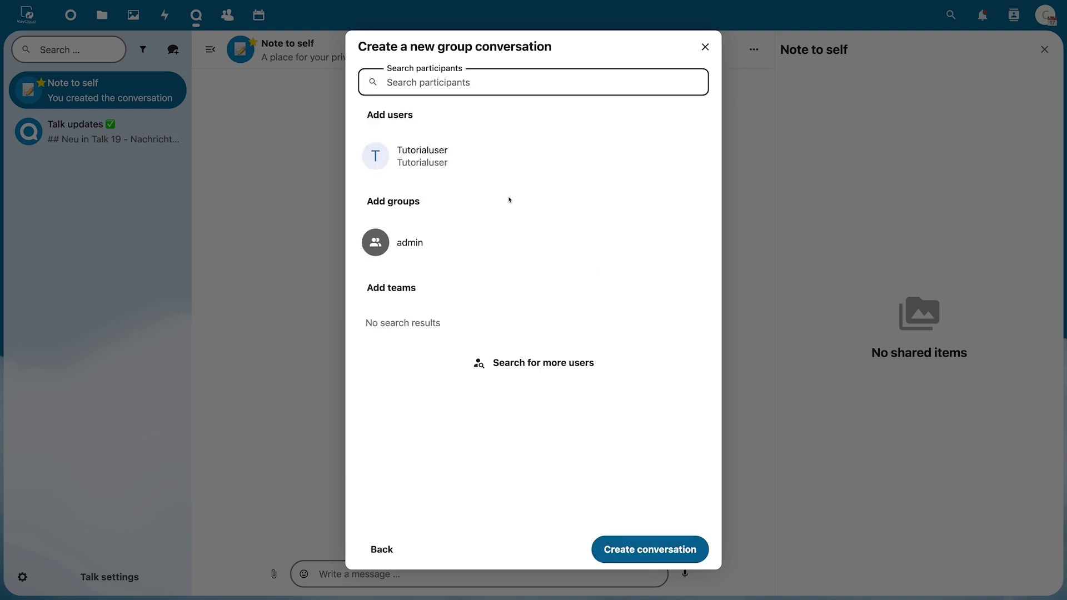
{"action": "left_click", "coordinate": [433, 167]}
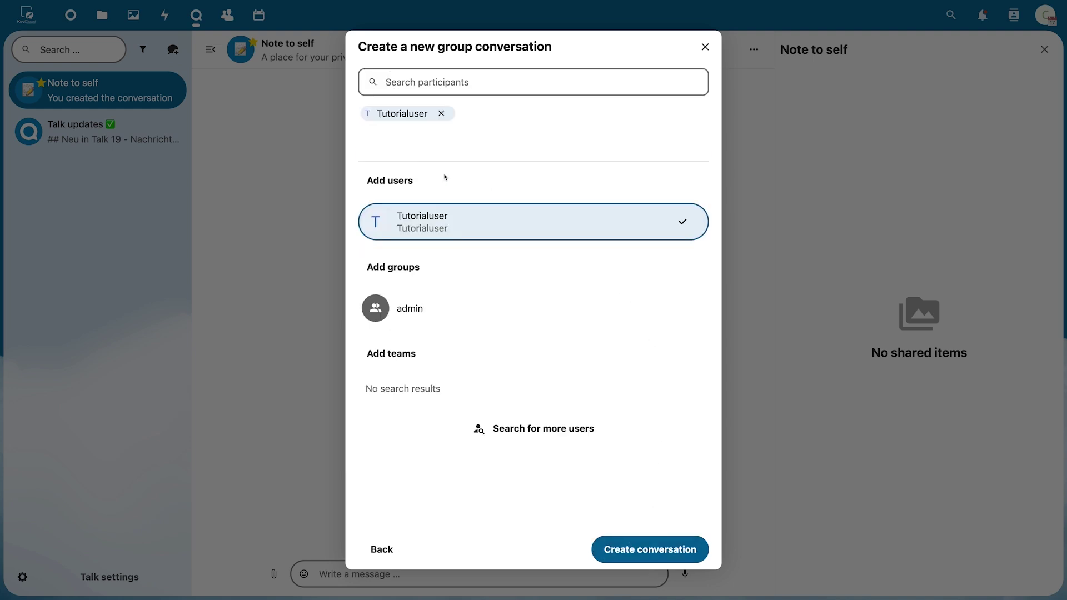
Create the Tutorialchat conversation and copy its link
{"action": "left_click", "coordinate": [602, 553]}
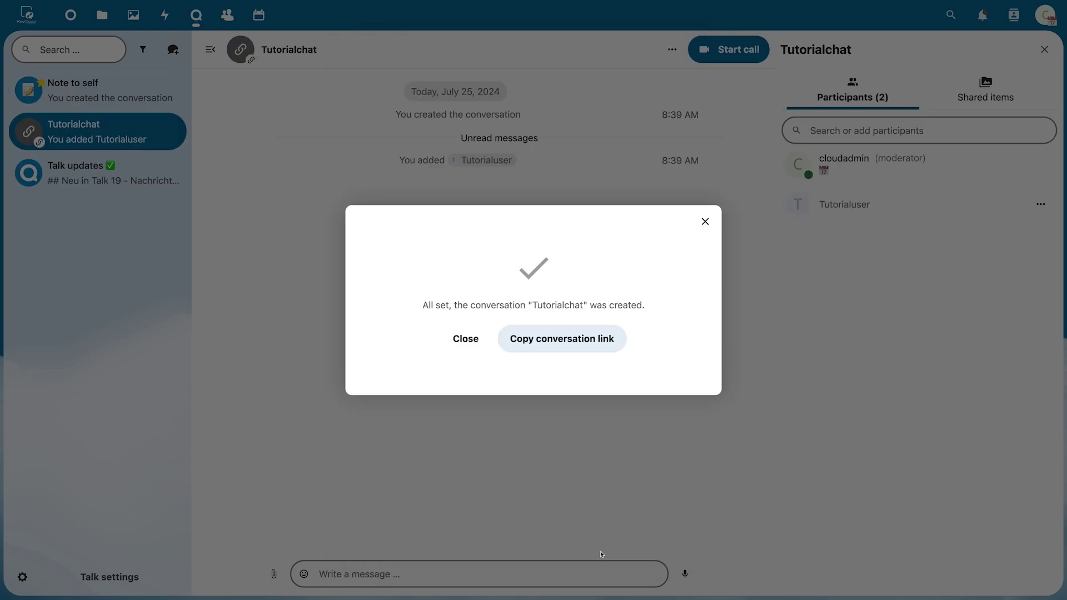
{"action": "left_click", "coordinate": [582, 343]}
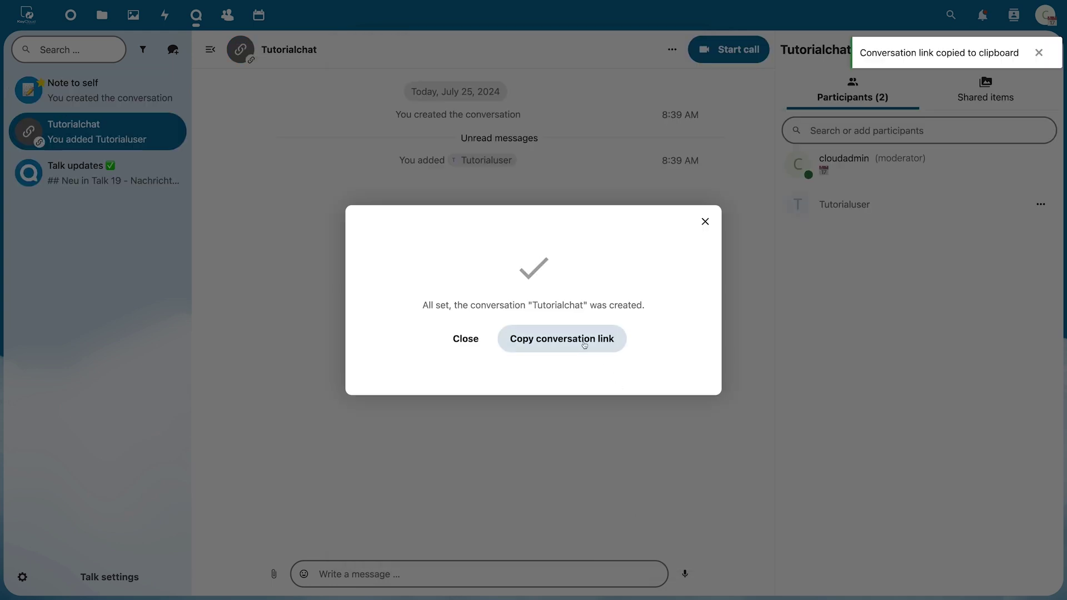
{"action": "left_click", "coordinate": [706, 222]}
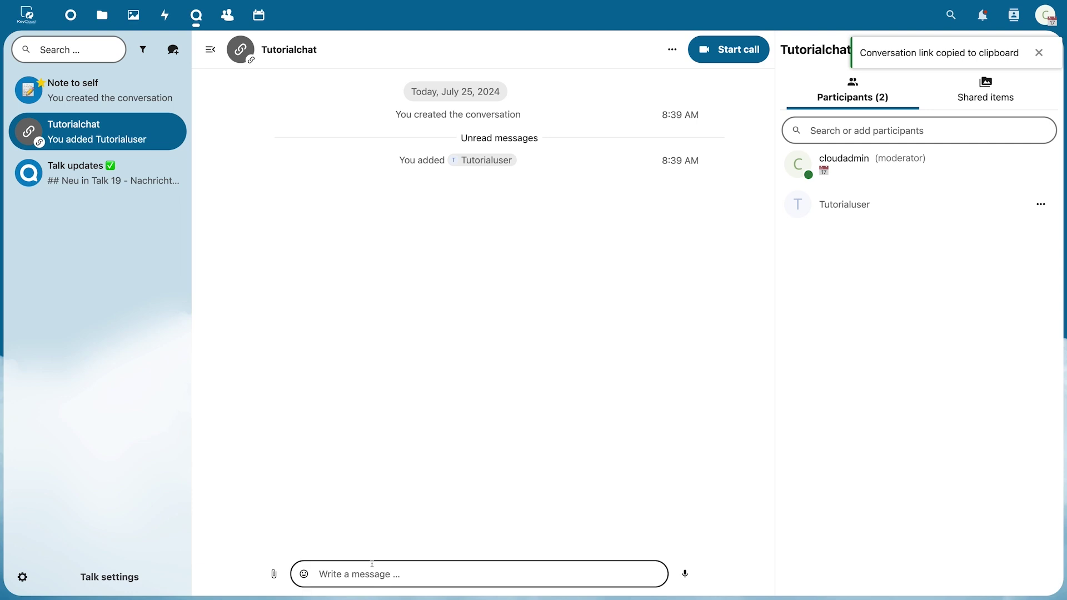
Send 'Hello' in the chat and close its reminder options without setting one
{"action": "type", "text": "Hello"}
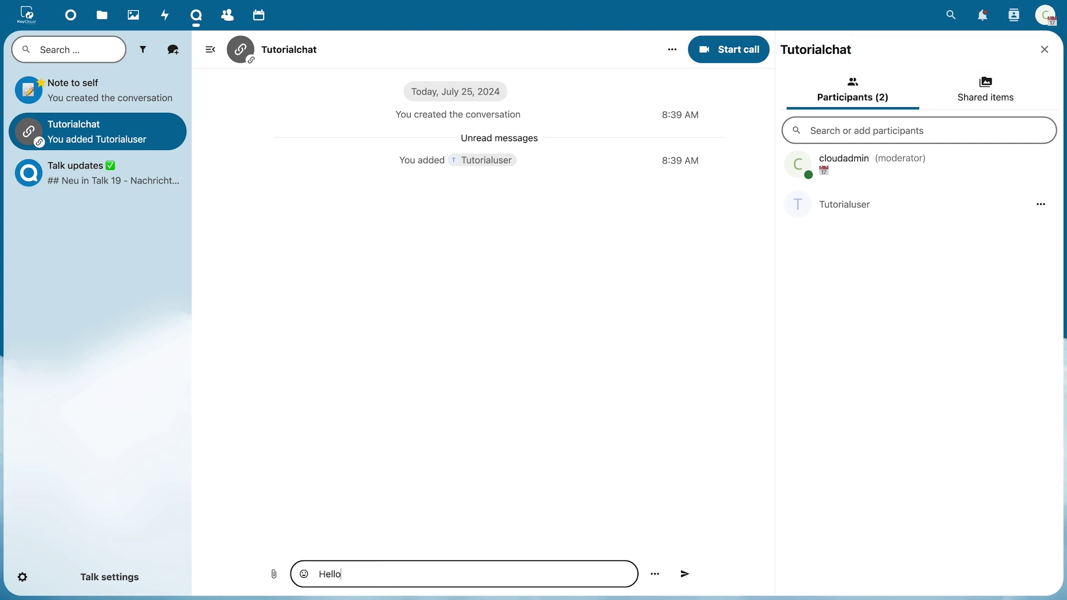
{"action": "key", "text": "Return"}
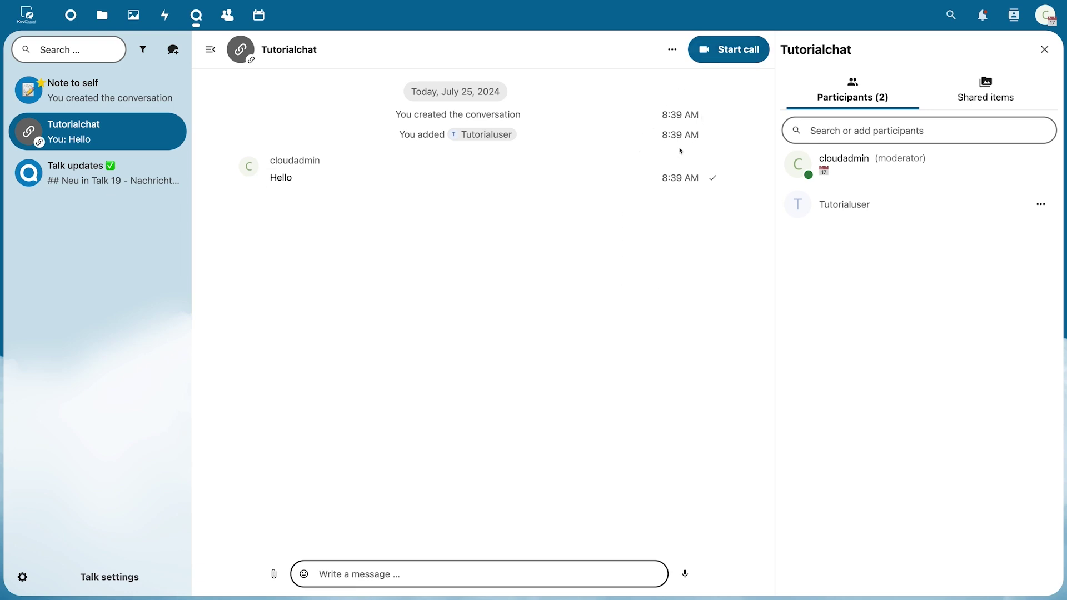
{"action": "mouse_move", "coordinate": [651, 185]}
{"action": "left_click", "coordinate": [718, 189]}
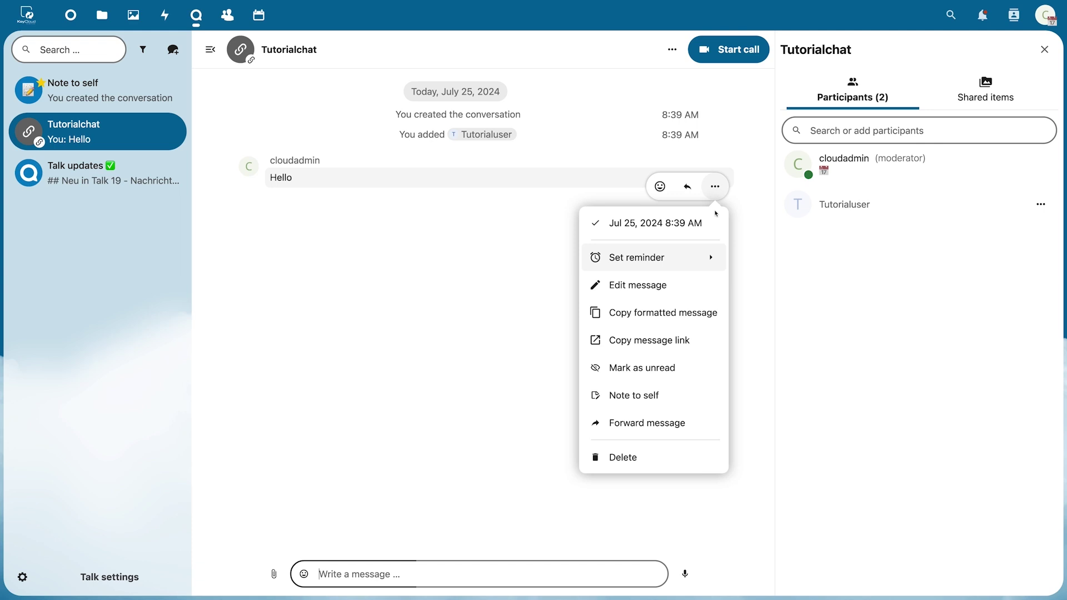
{"action": "left_click", "coordinate": [698, 262]}
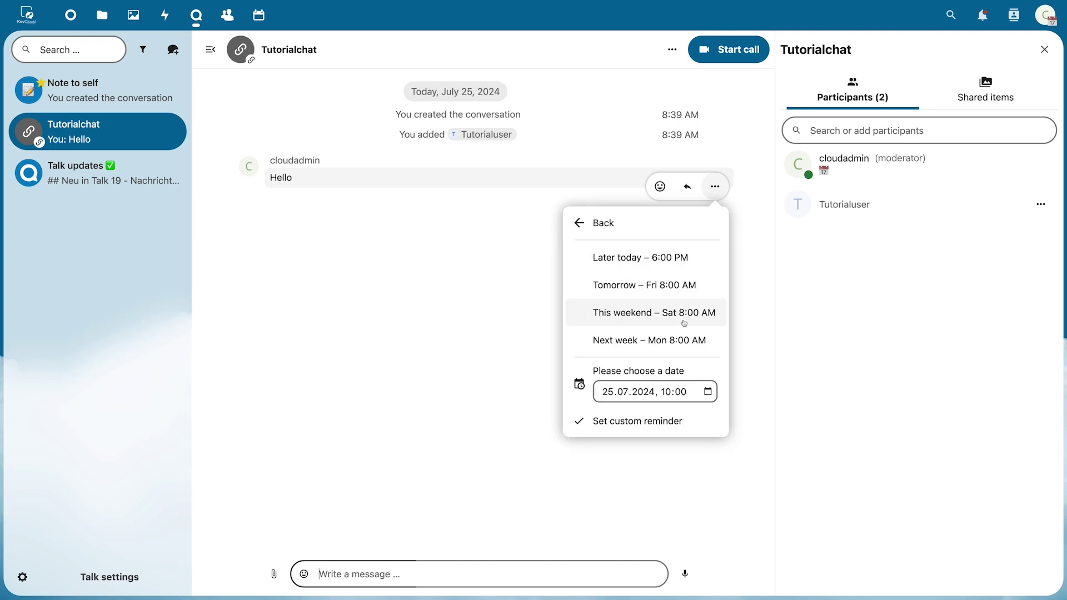
{"action": "left_click", "coordinate": [549, 202]}
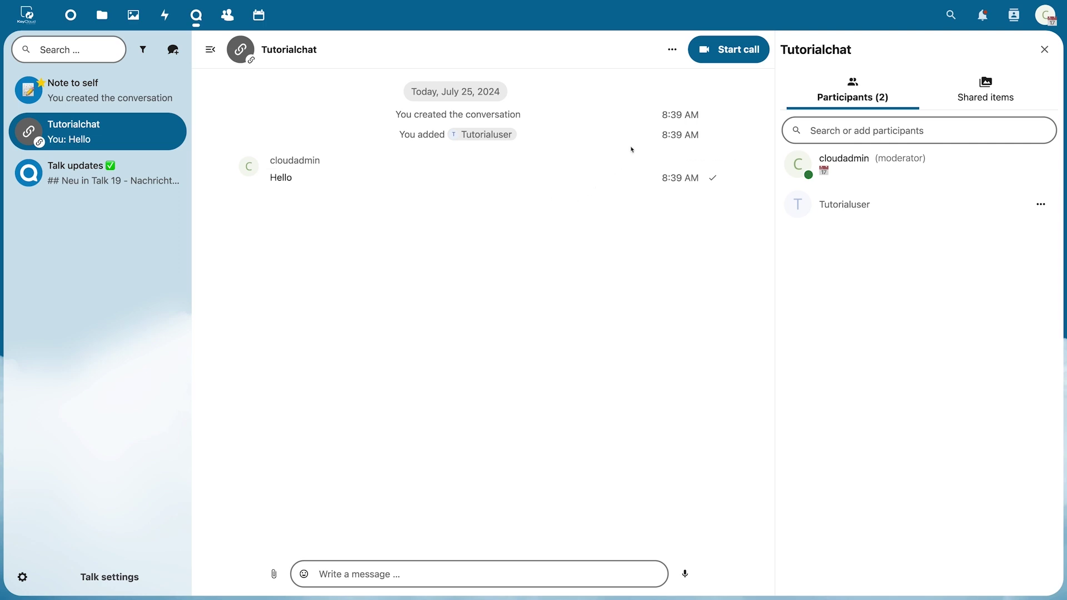
Copy the Tutorialchat link again from the conversation settings and close them
{"action": "left_click", "coordinate": [673, 50]}
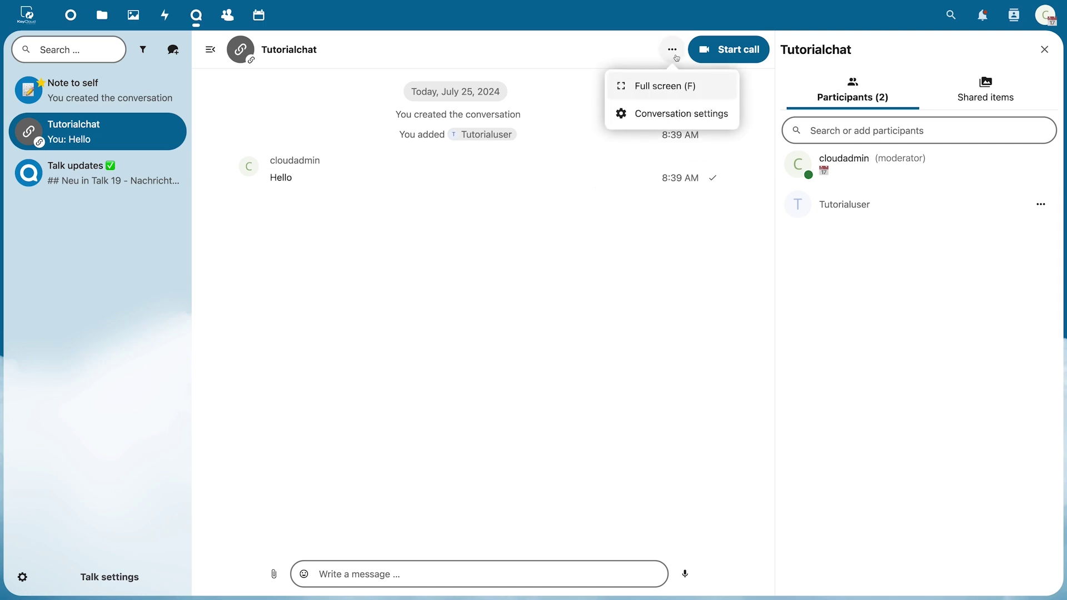
{"action": "left_click", "coordinate": [675, 113]}
{"action": "scroll", "coordinate": [675, 112], "scroll_direction": "down", "scroll_amount": 10}
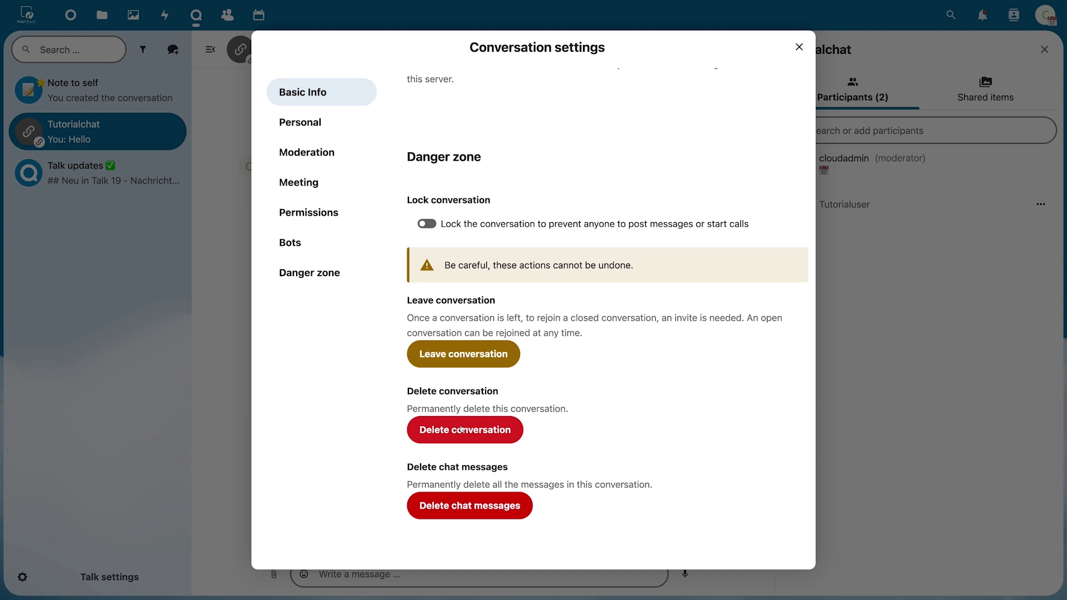
{"action": "scroll", "coordinate": [594, 429], "scroll_direction": "up", "scroll_amount": 8}
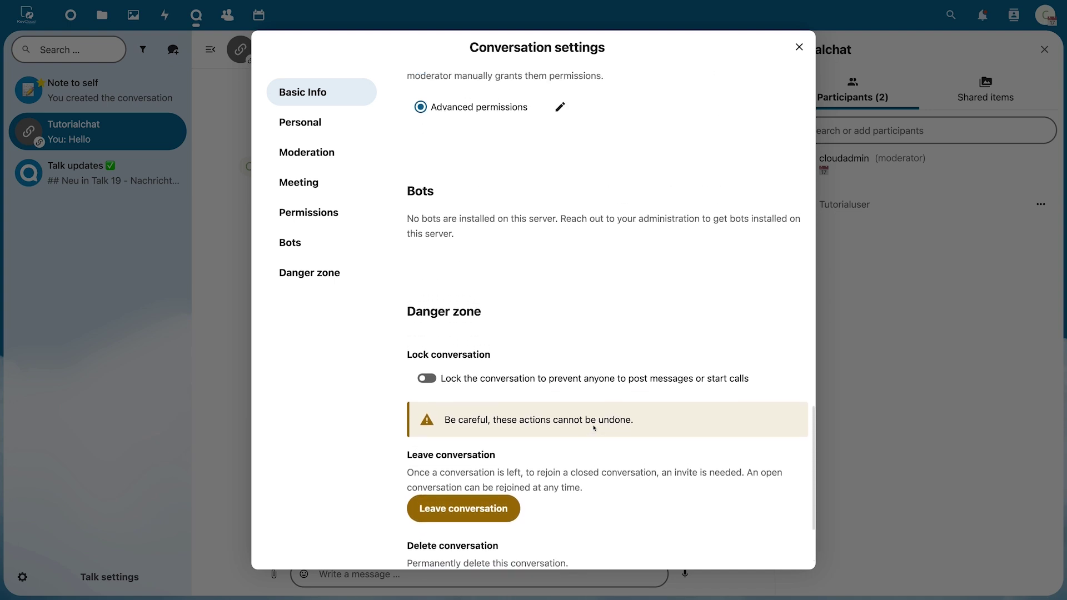
{"action": "scroll", "coordinate": [595, 428], "scroll_direction": "up", "scroll_amount": 8}
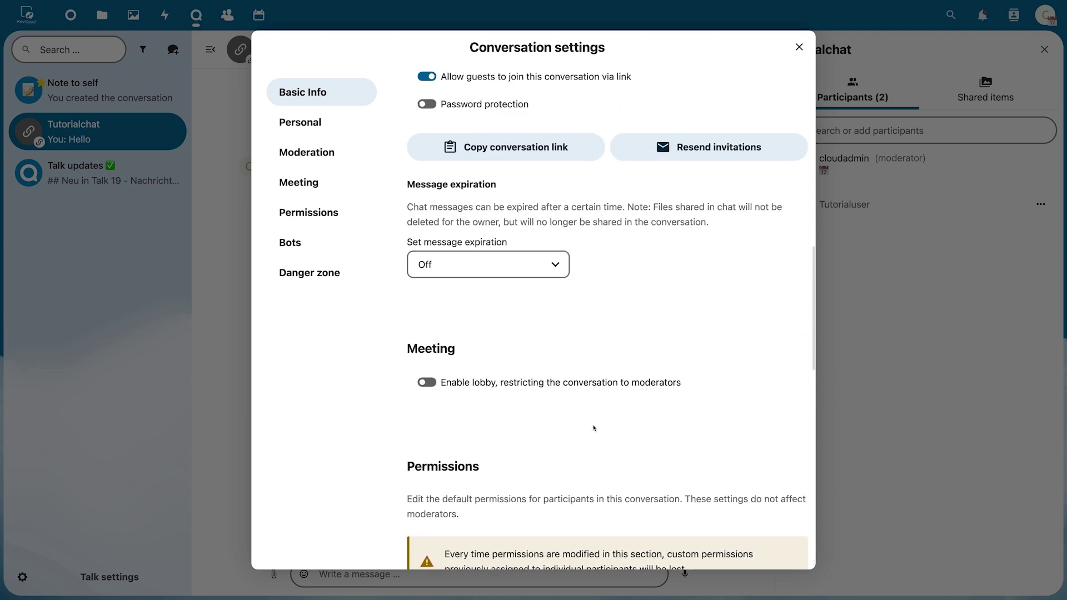
{"action": "left_click", "coordinate": [556, 220]}
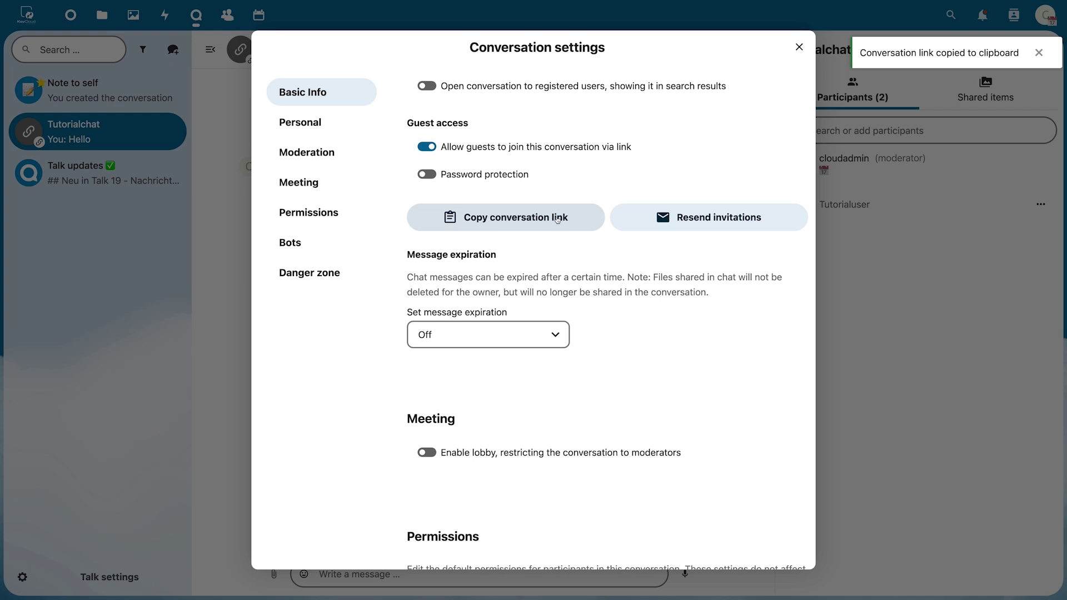
{"action": "left_click", "coordinate": [800, 47]}
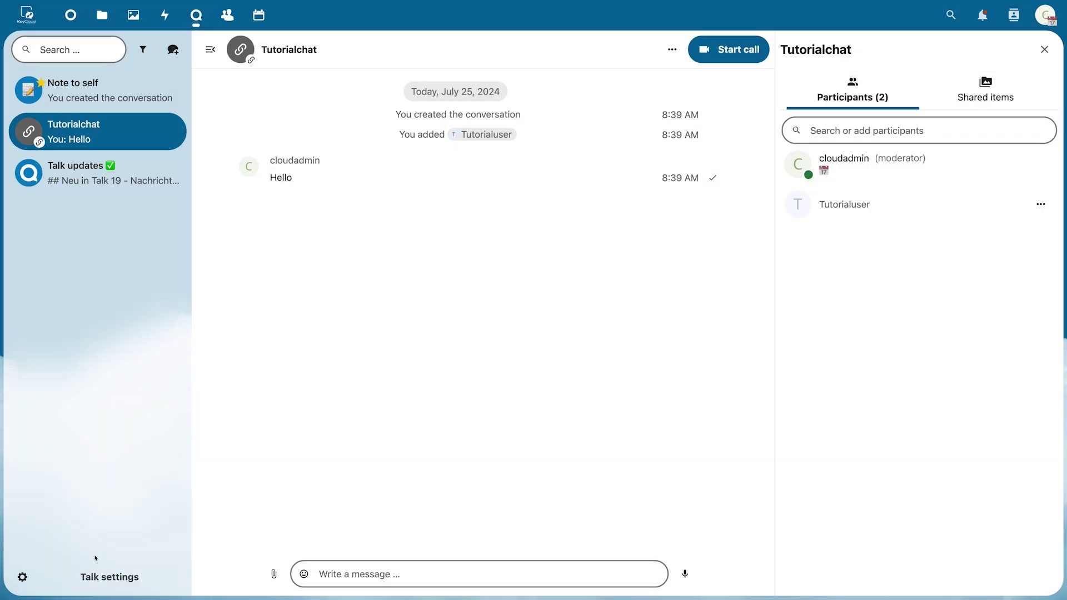
Open and close the Talk settings, then switch to the Contacts app
{"action": "left_click", "coordinate": [52, 587]}
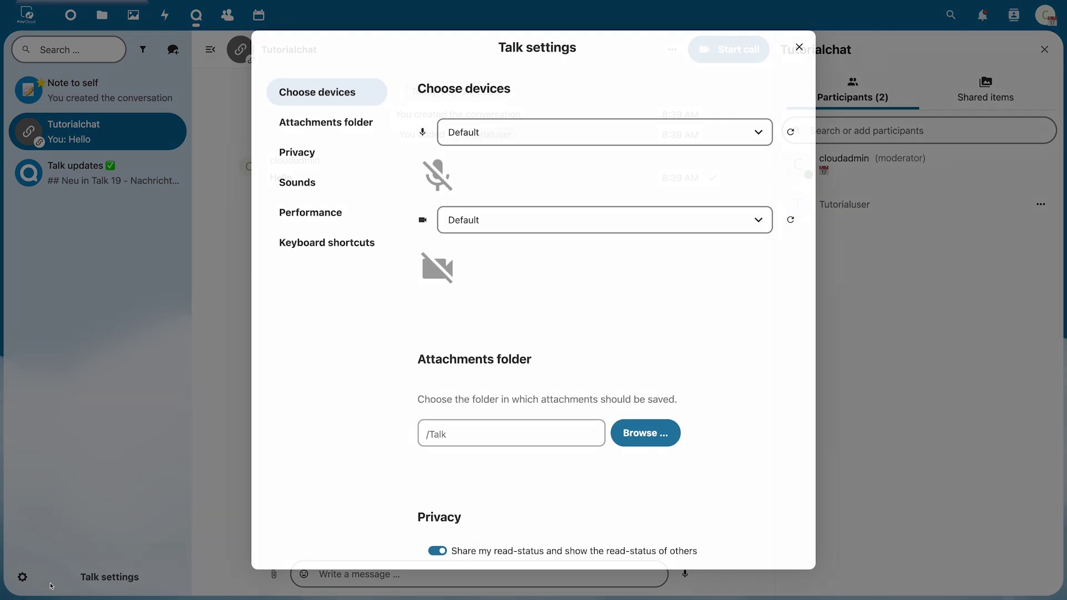
{"action": "key", "text": "Escape"}
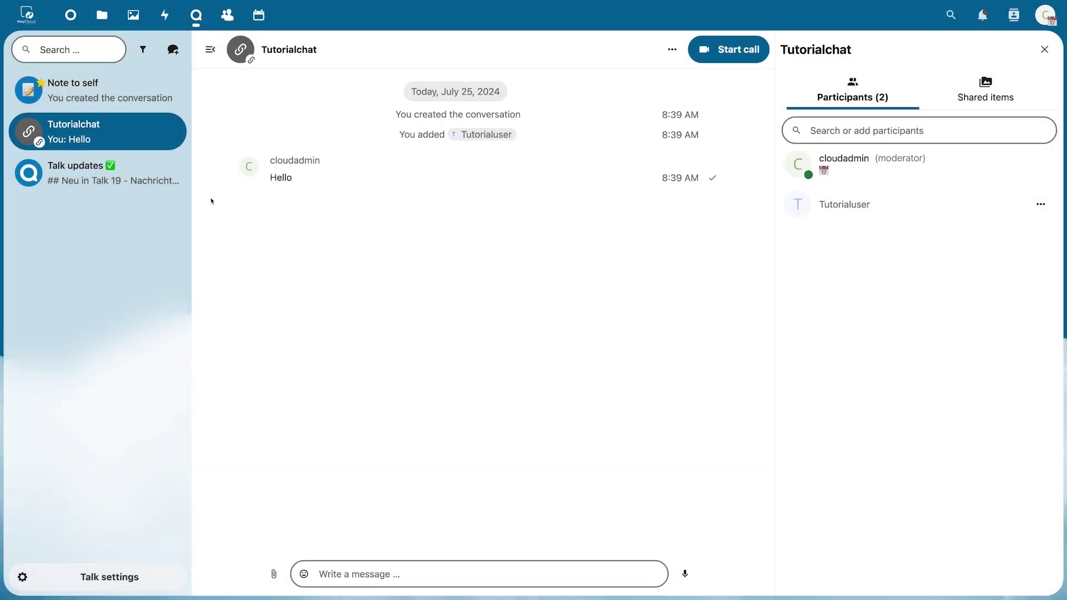
{"action": "left_click", "coordinate": [226, 11]}
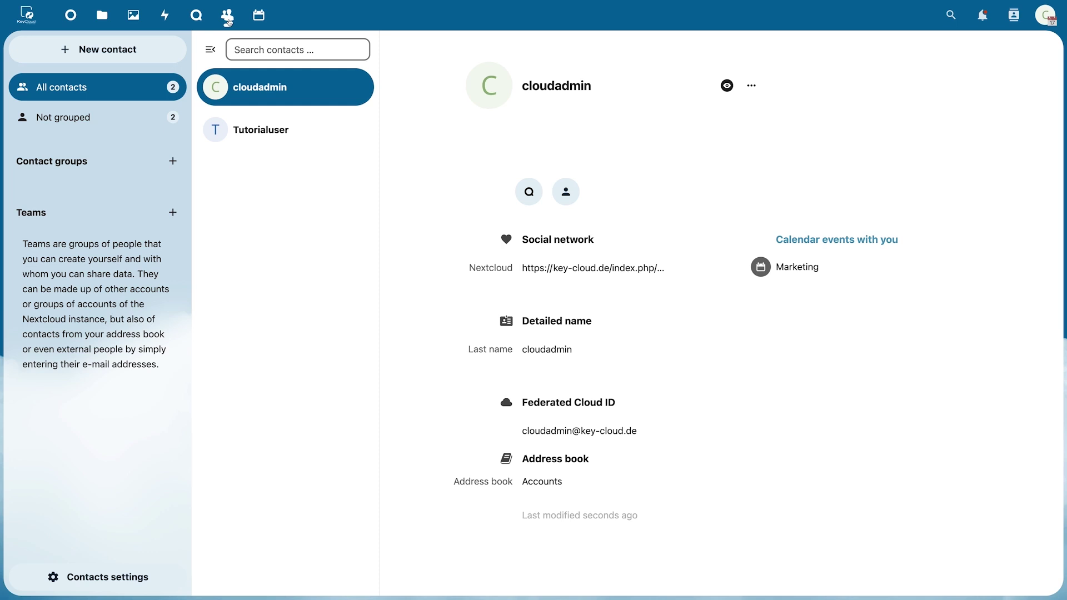
Create and save contact Tutorialcontact with birthday July 26, 2024
{"action": "left_click", "coordinate": [160, 55]}
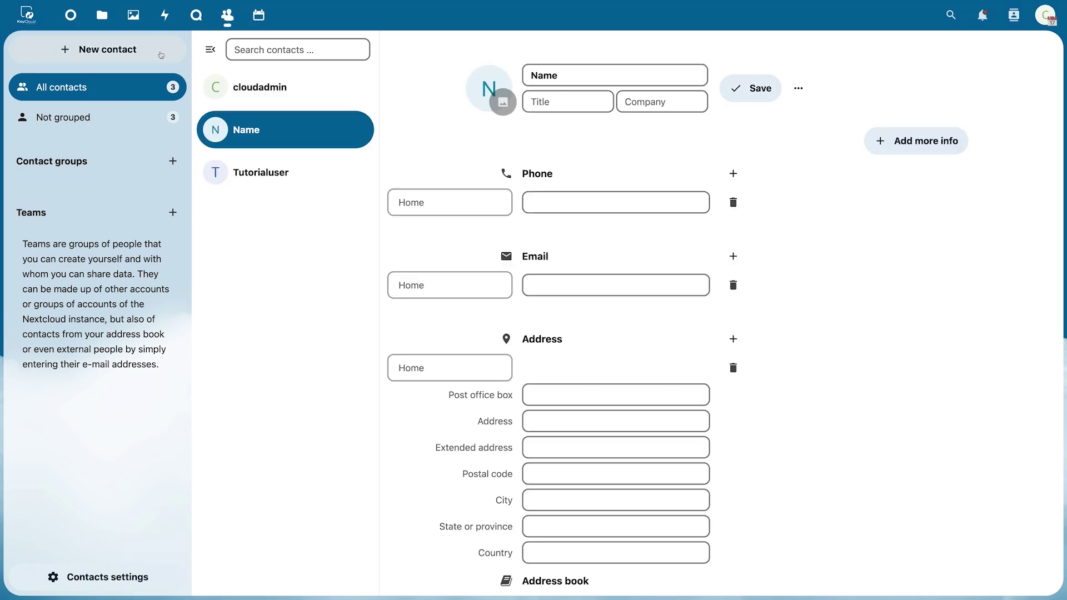
{"action": "double_click", "coordinate": [561, 76]}
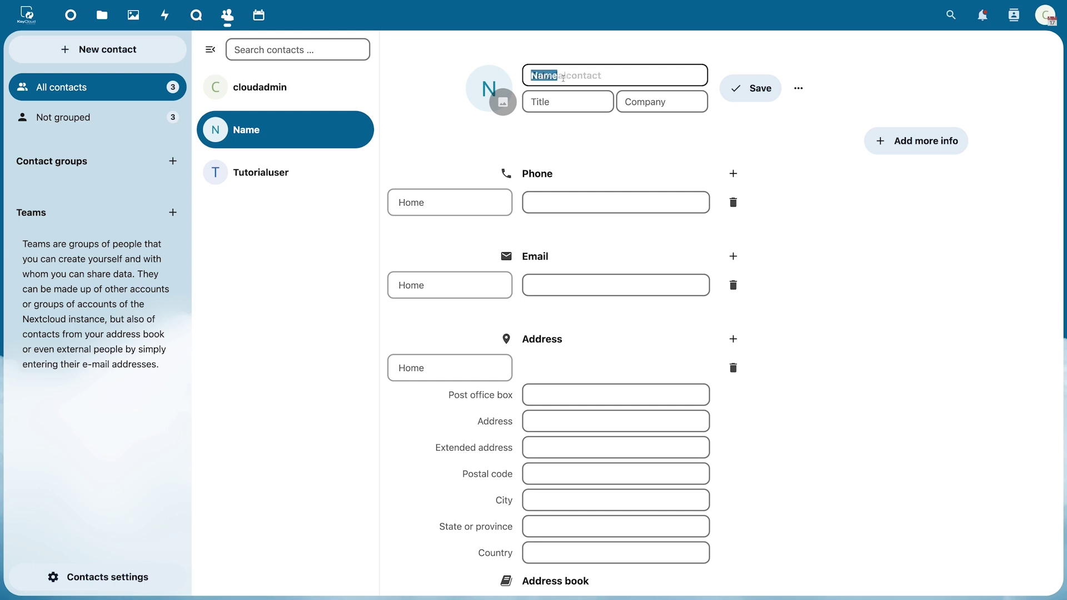
{"action": "type", "text": "Tutorialcontact"}
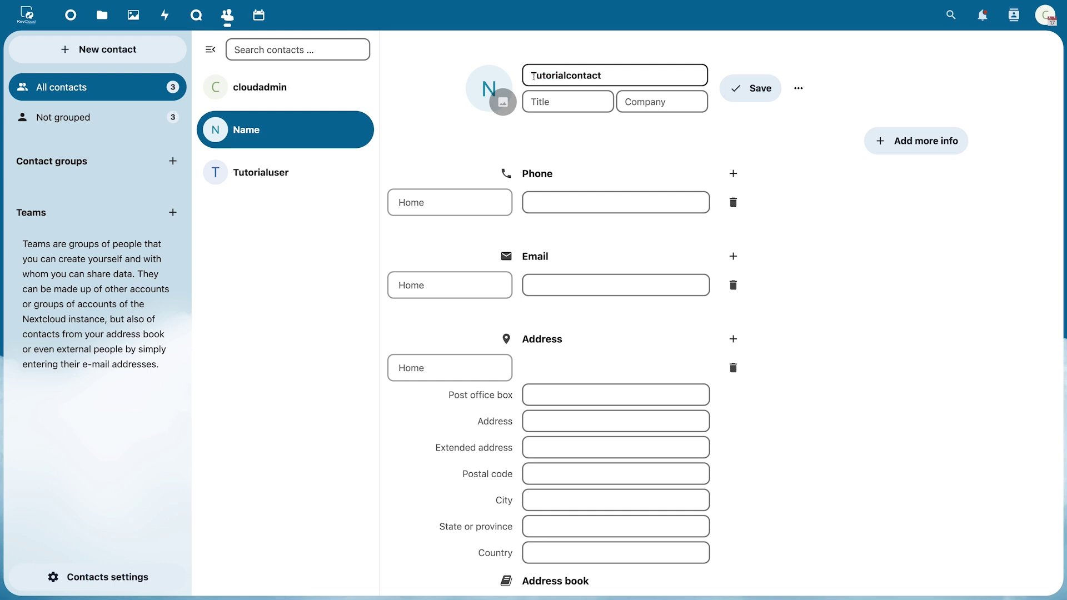
{"action": "left_click", "coordinate": [876, 150]}
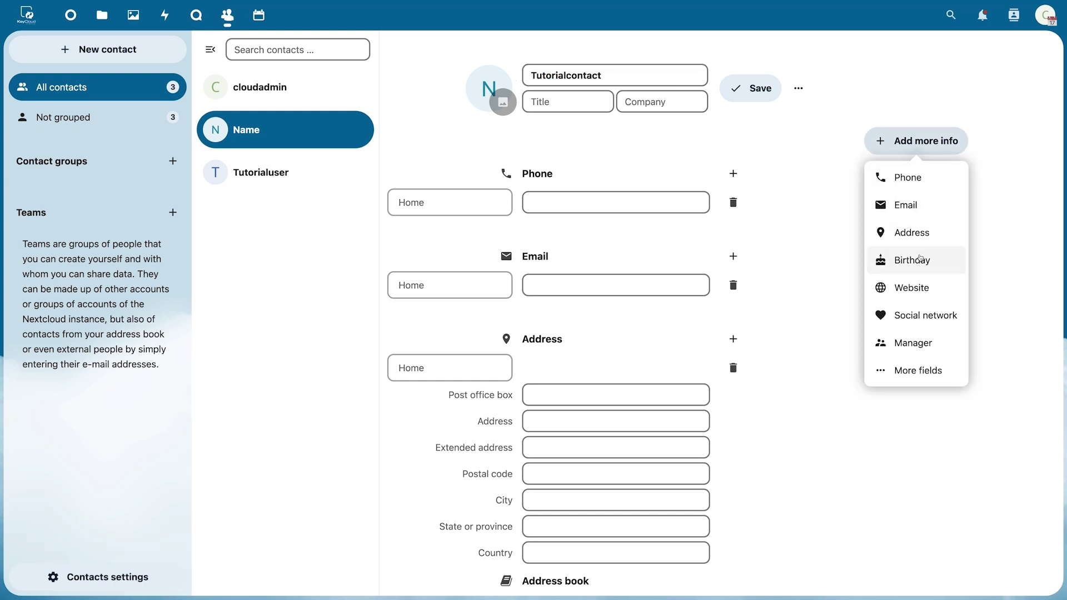
{"action": "left_click", "coordinate": [936, 271]}
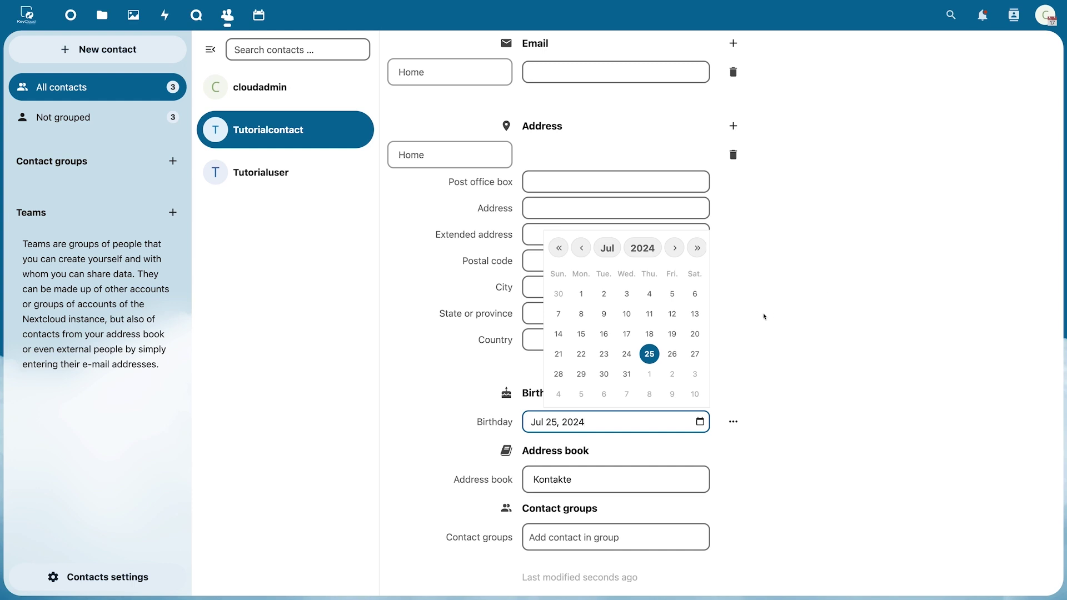
{"action": "left_click", "coordinate": [672, 355]}
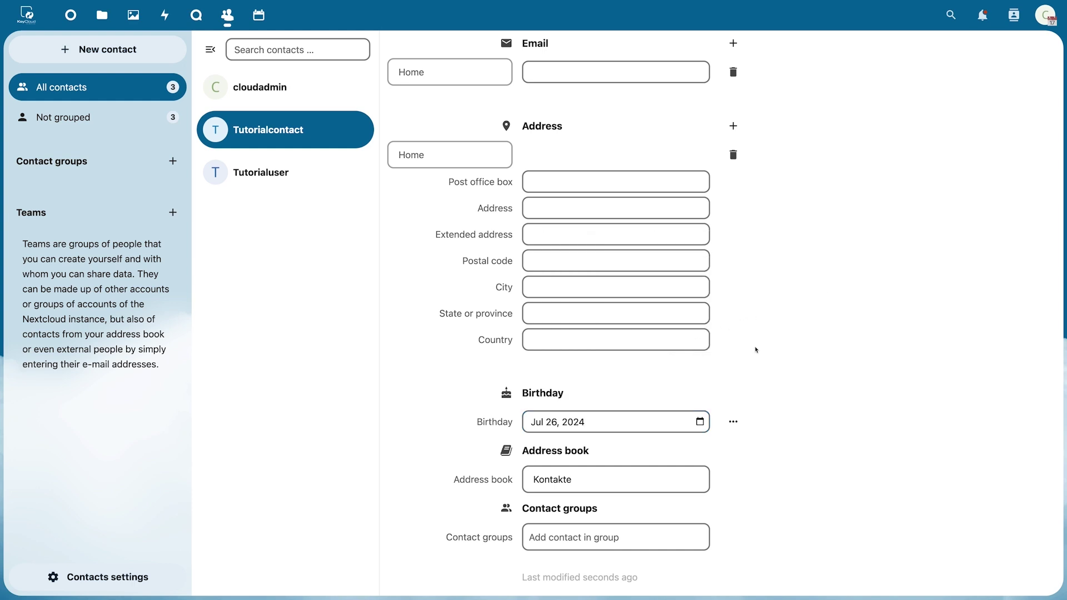
{"action": "scroll", "coordinate": [760, 347], "scroll_direction": "up", "scroll_amount": 4}
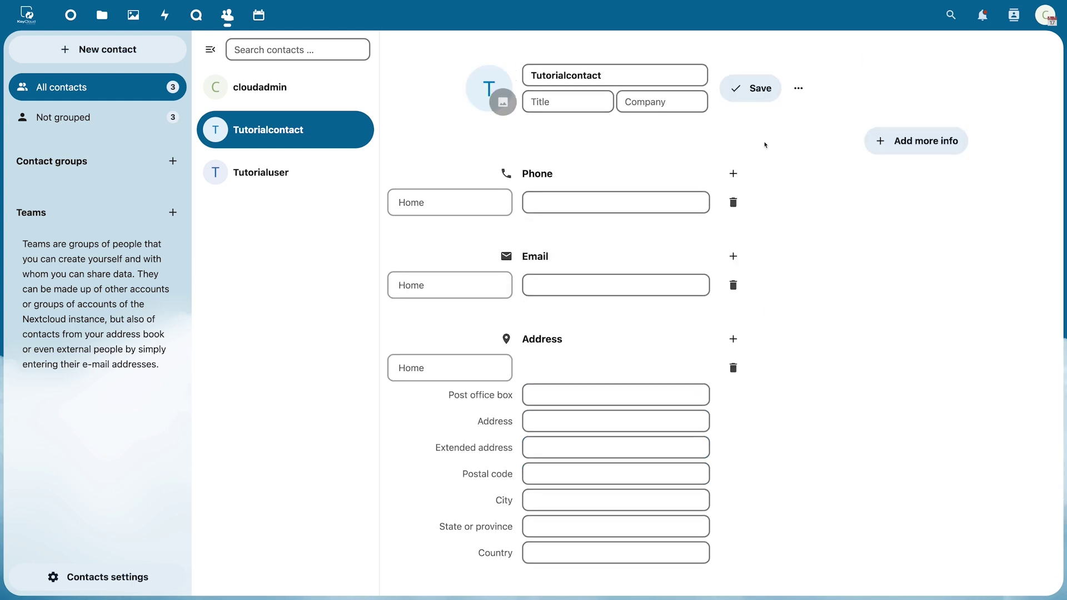
{"action": "left_click", "coordinate": [751, 89]}
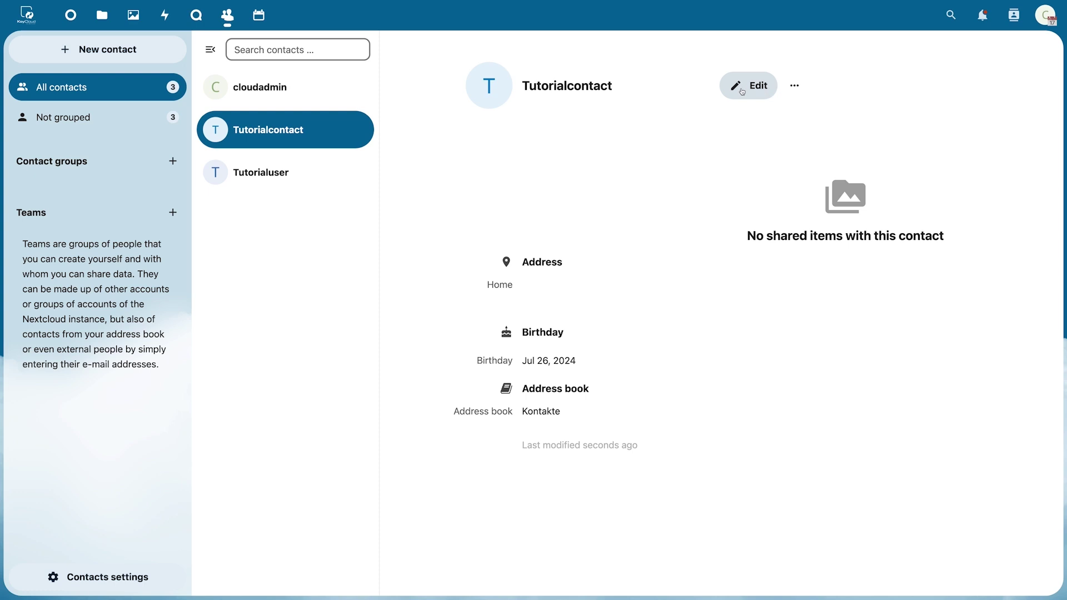
{"action": "left_click", "coordinate": [796, 86]}
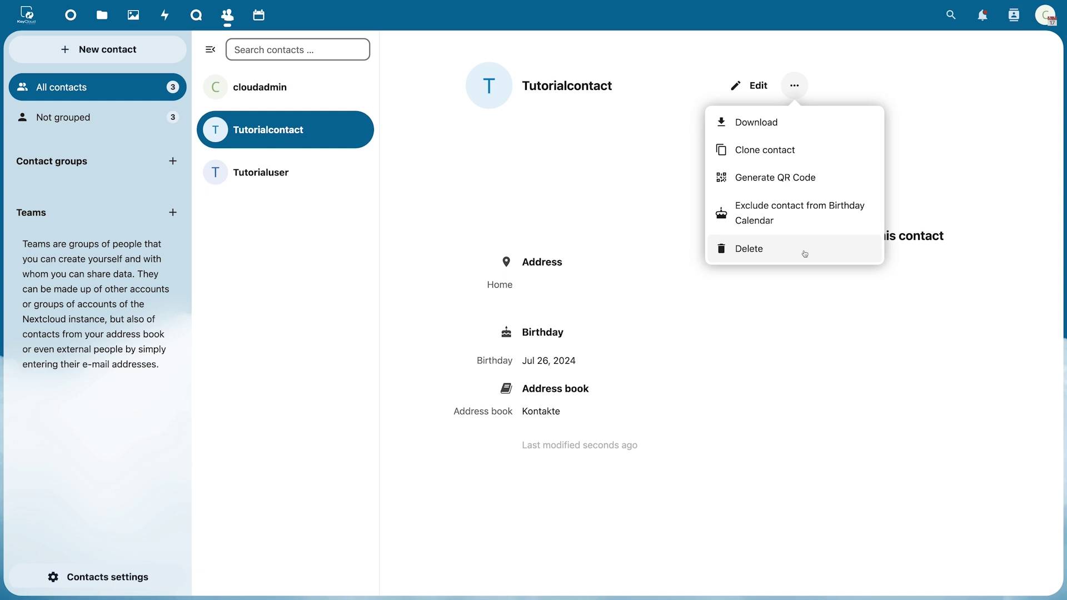
{"action": "left_click", "coordinate": [778, 312]}
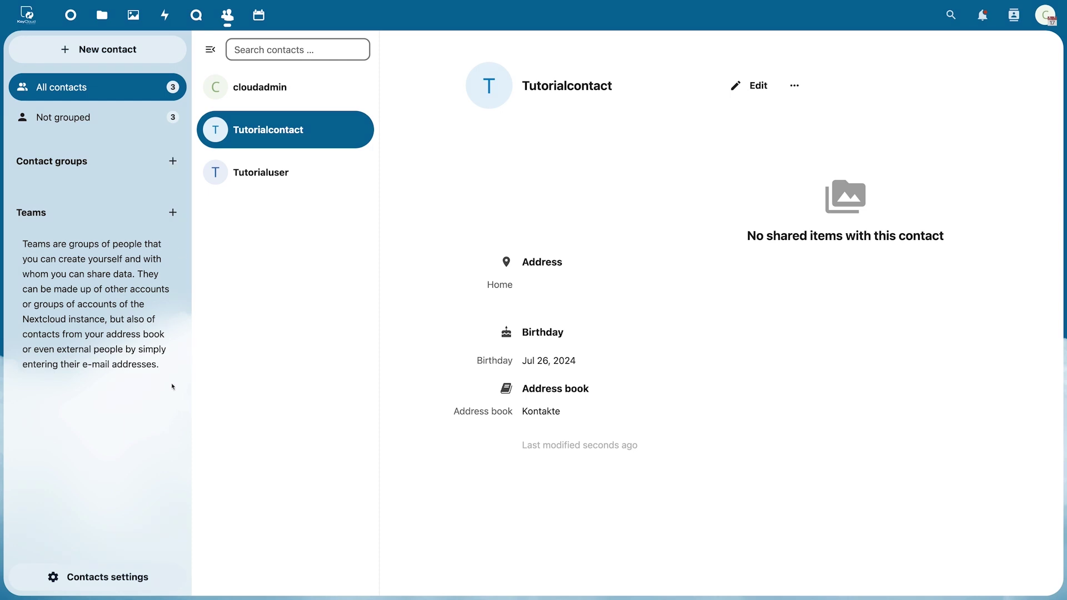
{"action": "left_click", "coordinate": [132, 578]}
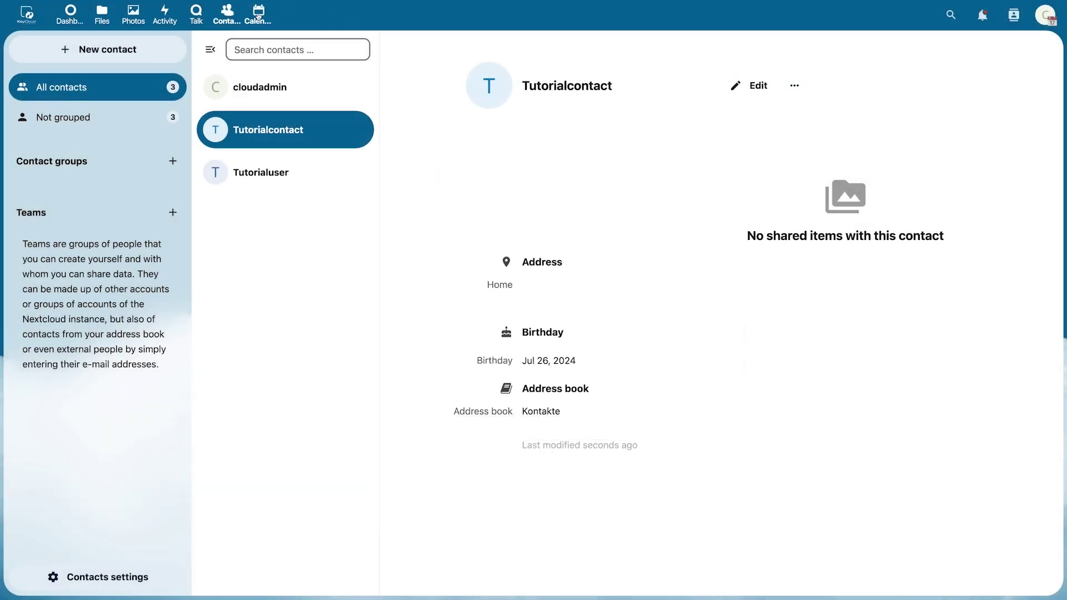
Draft a Tutorialevent on July 25, 2024 from 11:00 AM to 12:00 PM in Calendar
{"action": "left_click", "coordinate": [259, 17]}
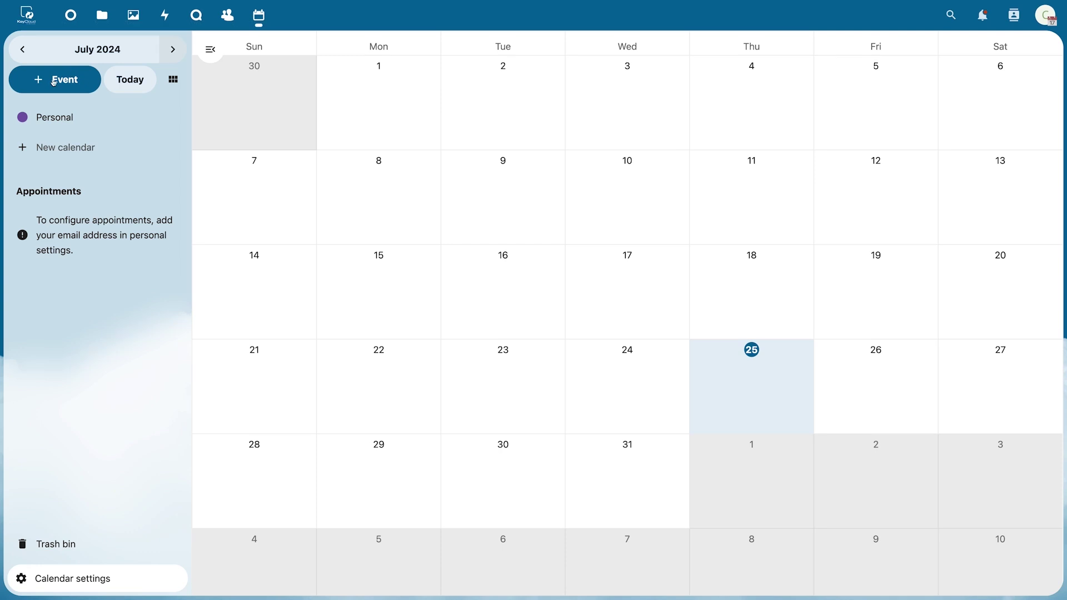
{"action": "left_click", "coordinate": [731, 376]}
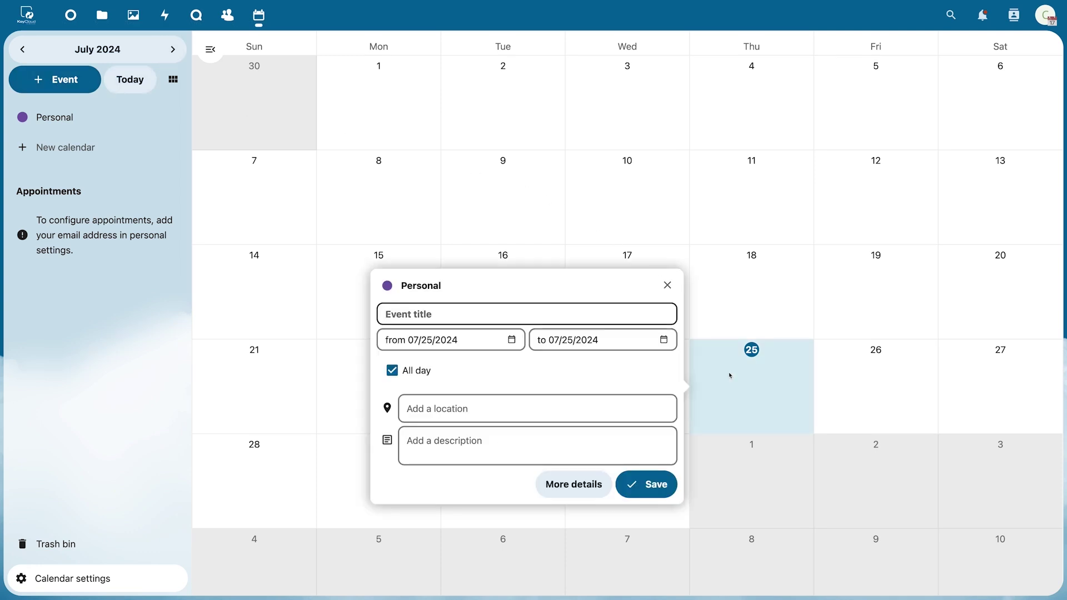
{"action": "type", "text": "Tutorialevent"}
{"action": "left_click", "coordinate": [392, 371]}
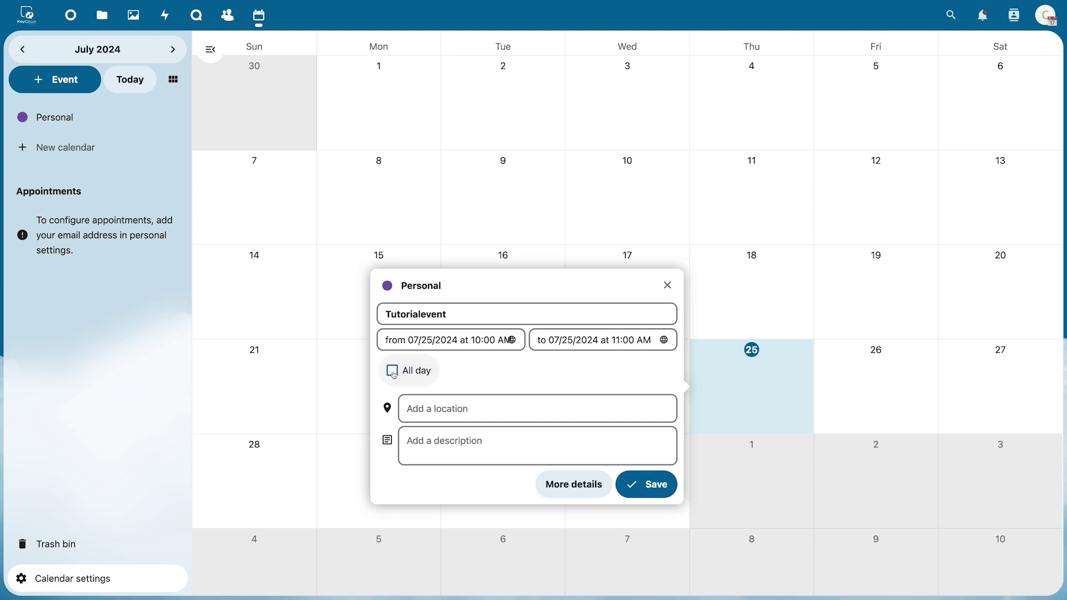
{"action": "left_click", "coordinate": [476, 341]}
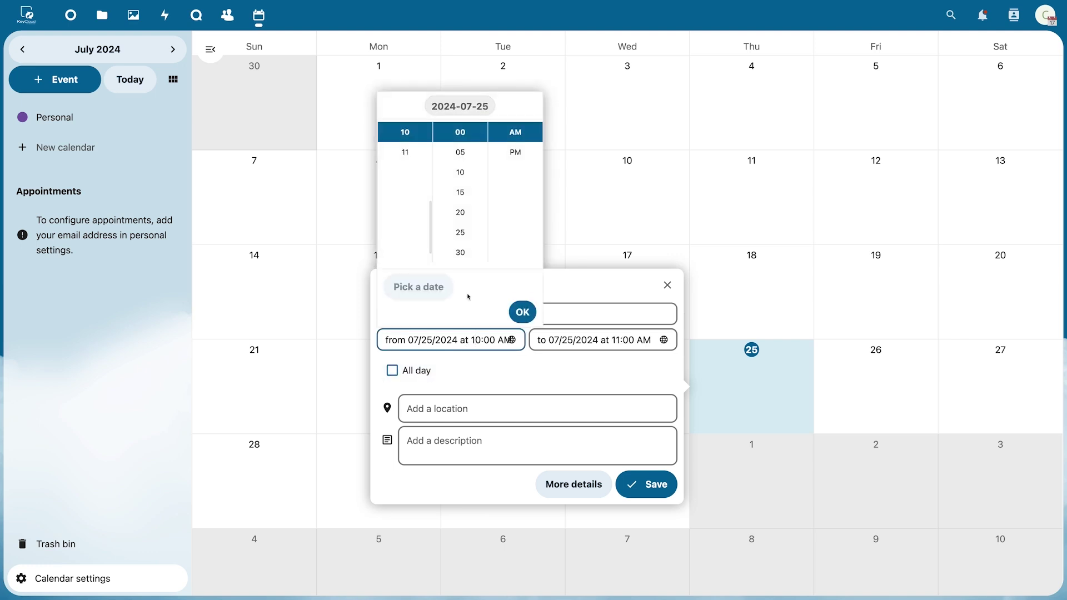
{"action": "left_click", "coordinate": [406, 152]}
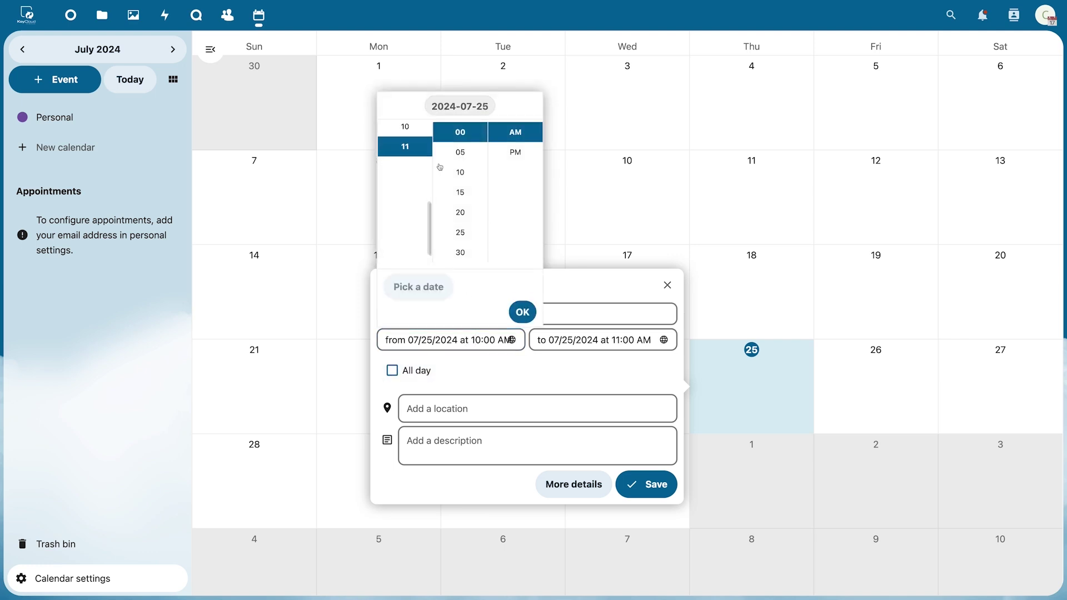
{"action": "left_click", "coordinate": [521, 311]}
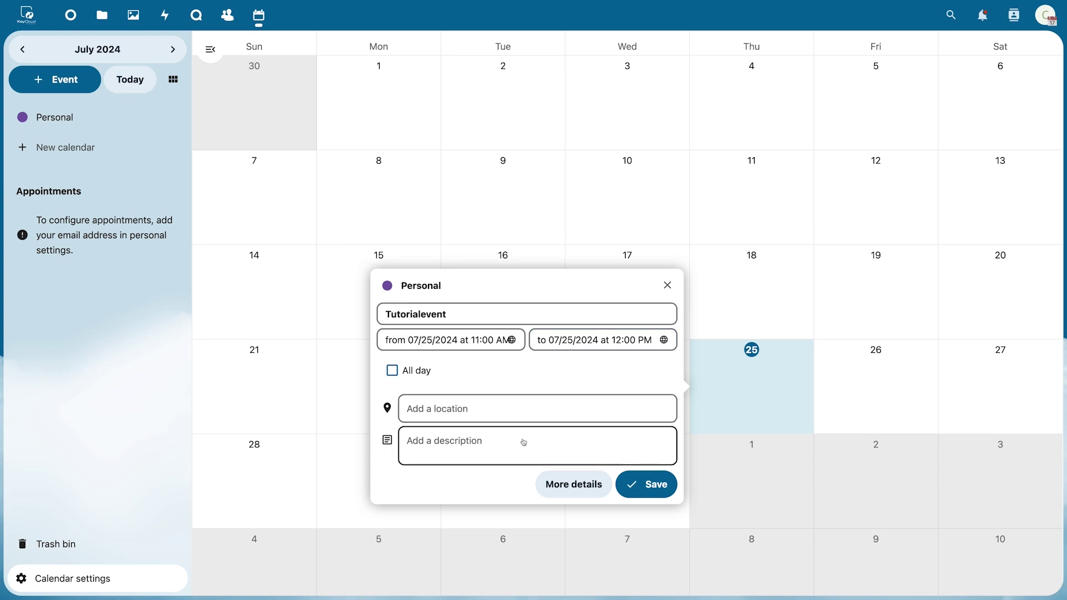
Review Tutorialevent's reminder and attendee details, then save it on July 25 at 11:00 AM
{"action": "left_click", "coordinate": [543, 486]}
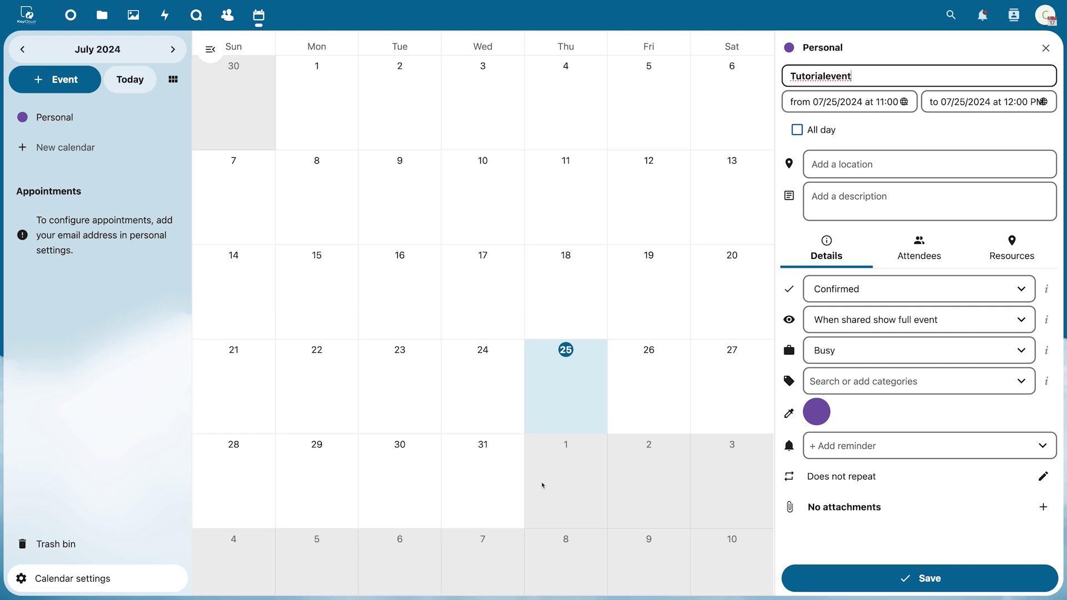
{"action": "left_click", "coordinate": [843, 448]}
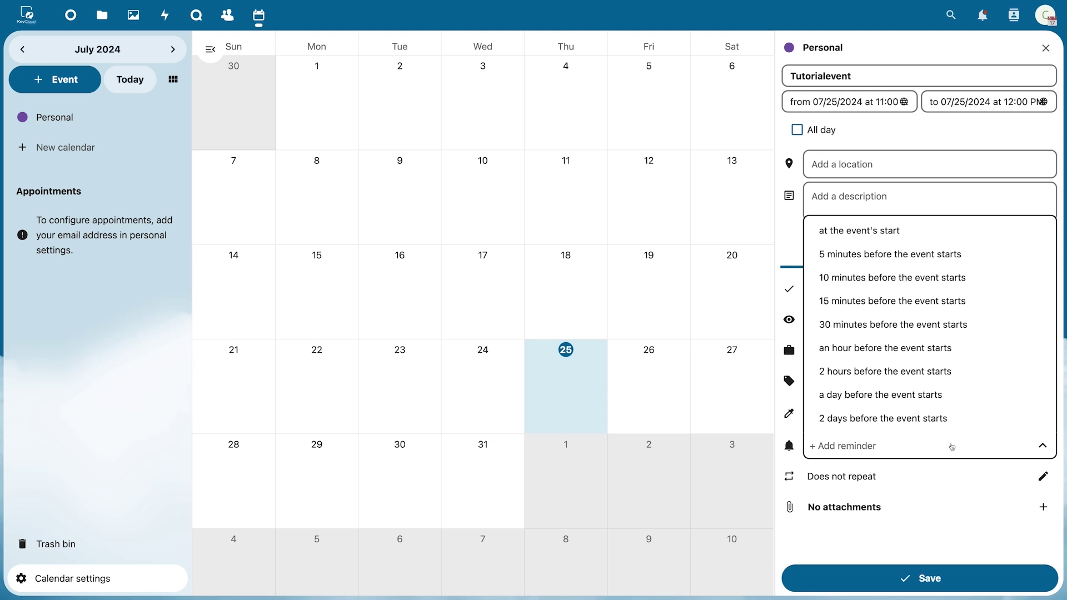
{"action": "left_click", "coordinate": [1043, 450]}
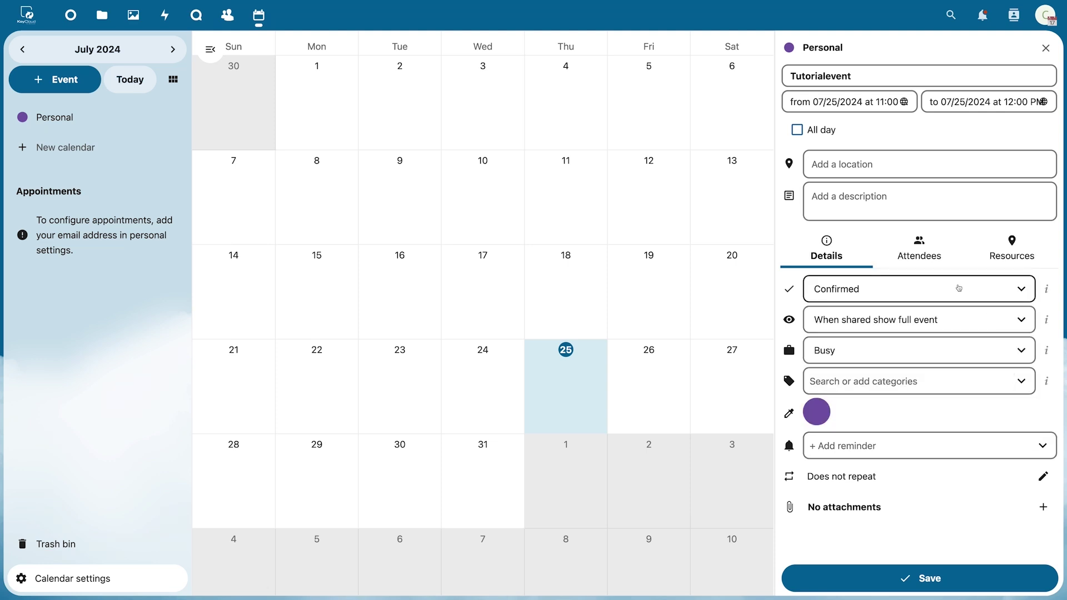
{"action": "left_click", "coordinate": [919, 255]}
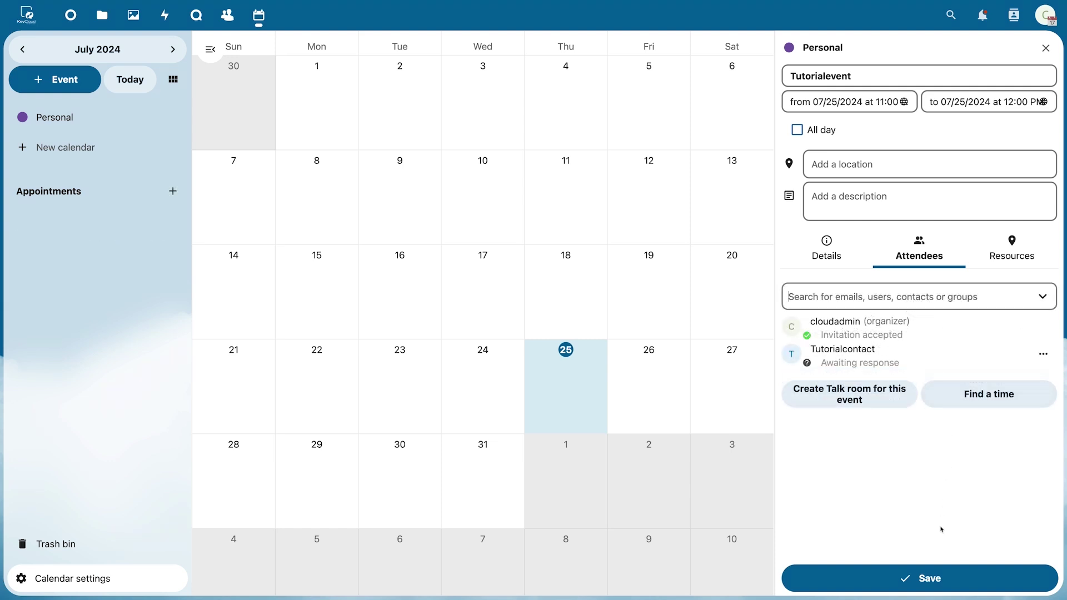
{"action": "left_click", "coordinate": [925, 580]}
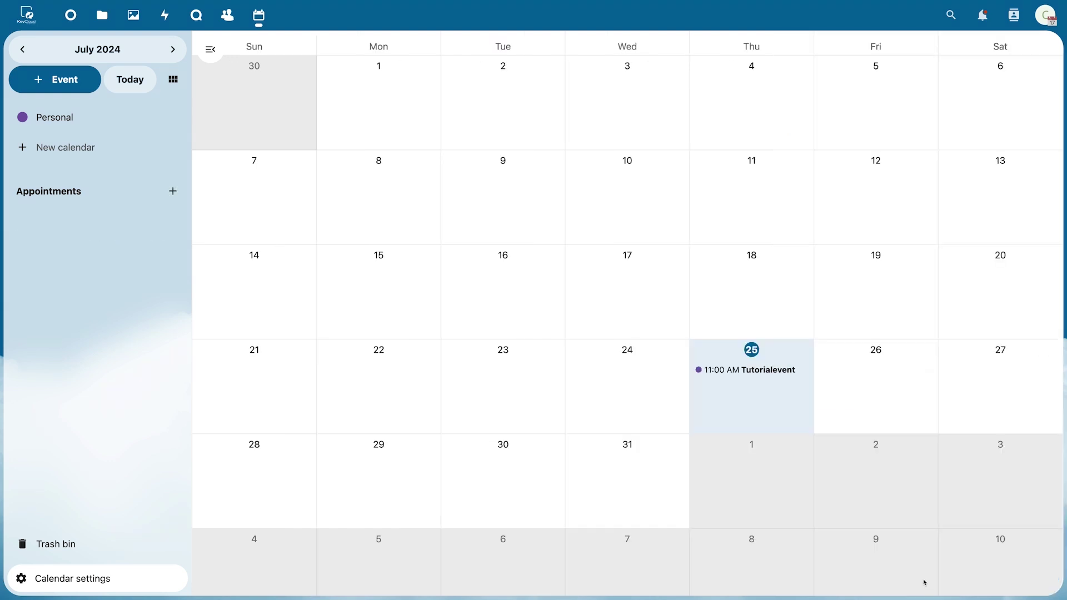
{"action": "left_click", "coordinate": [774, 374]}
Create a new calendar named 'Tutorialcalendar'
{"action": "left_click", "coordinate": [639, 282]}
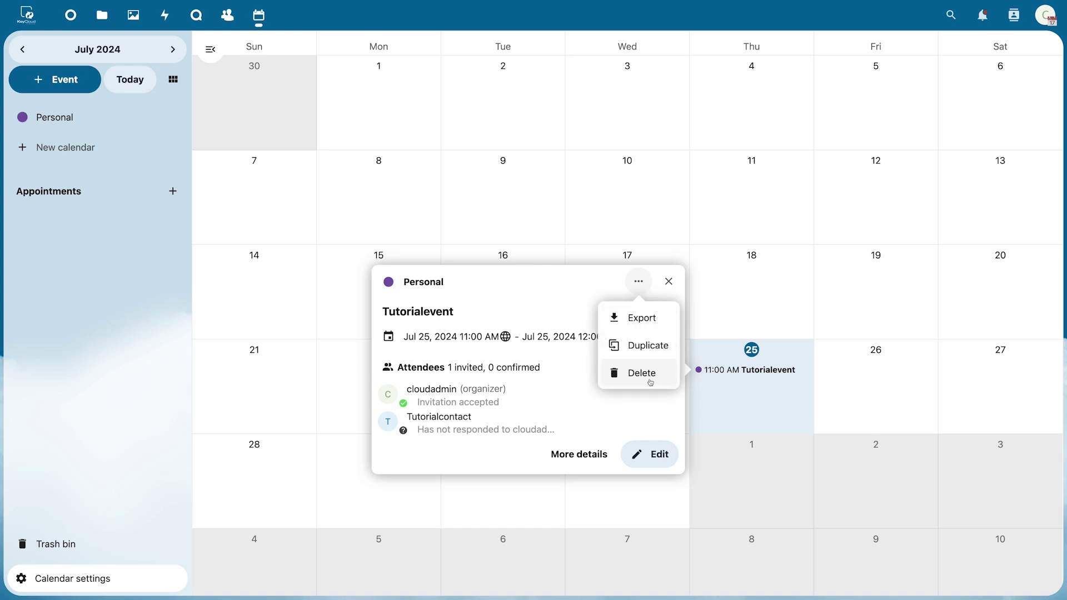
{"action": "left_click", "coordinate": [140, 149]}
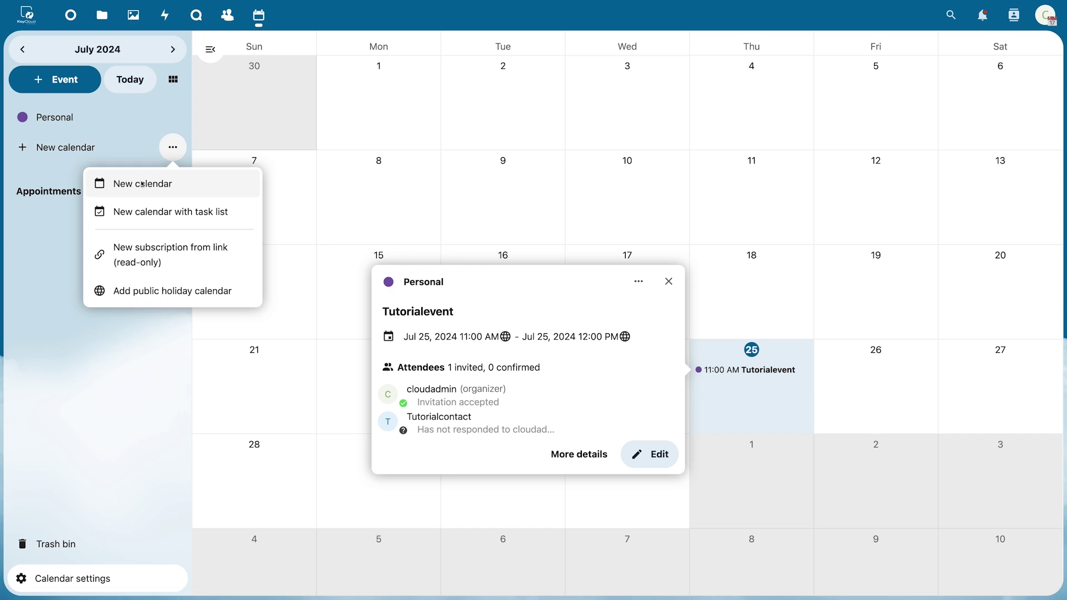
{"action": "left_click", "coordinate": [142, 184]}
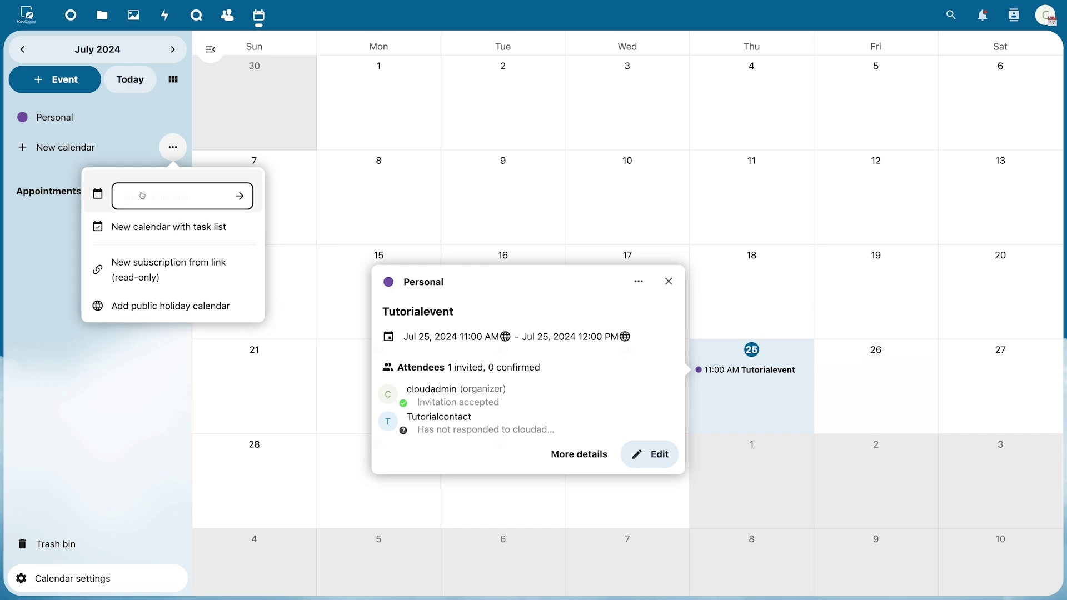
{"action": "type", "text": "Tutorialcalendar"}
{"action": "left_click", "coordinate": [240, 196]}
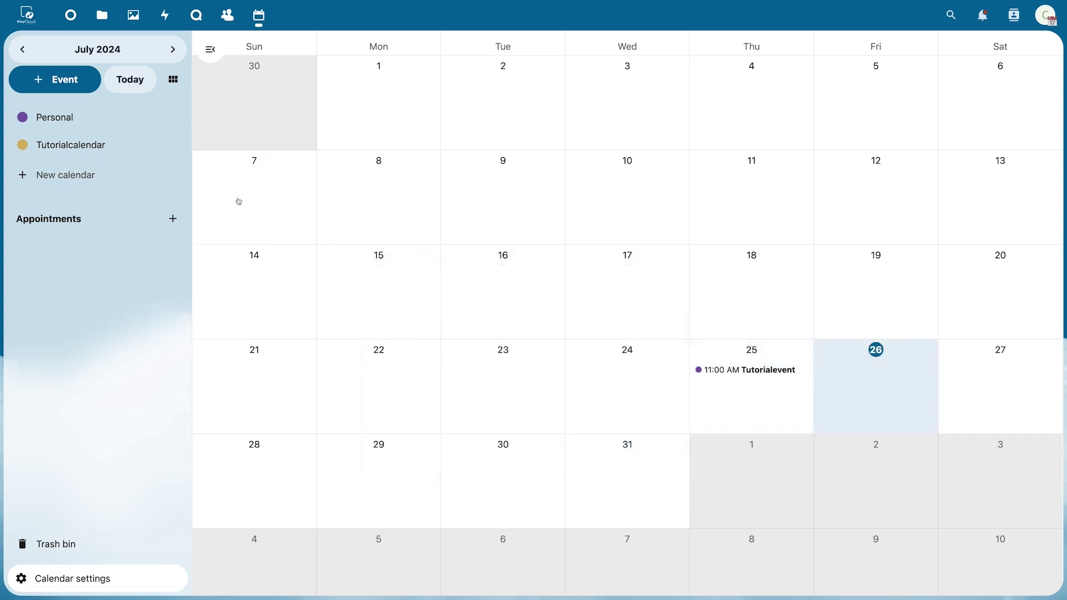
Share Tutorialcalendar with Tutorialuser and grant edit permission
{"action": "left_click", "coordinate": [173, 147]}
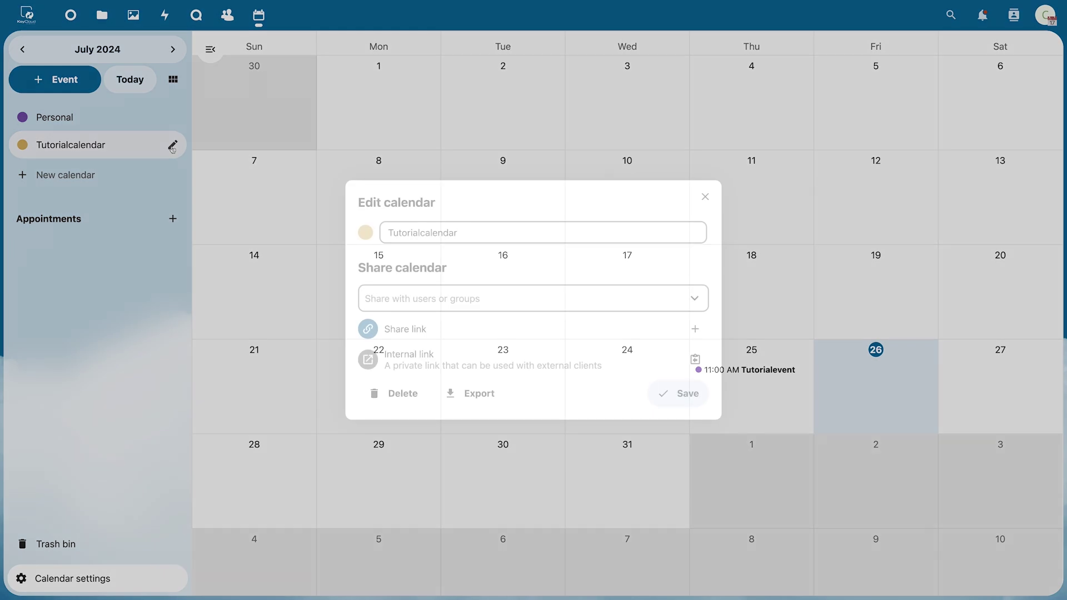
{"action": "left_click", "coordinate": [476, 298]}
{"action": "type", "text": "tu"}
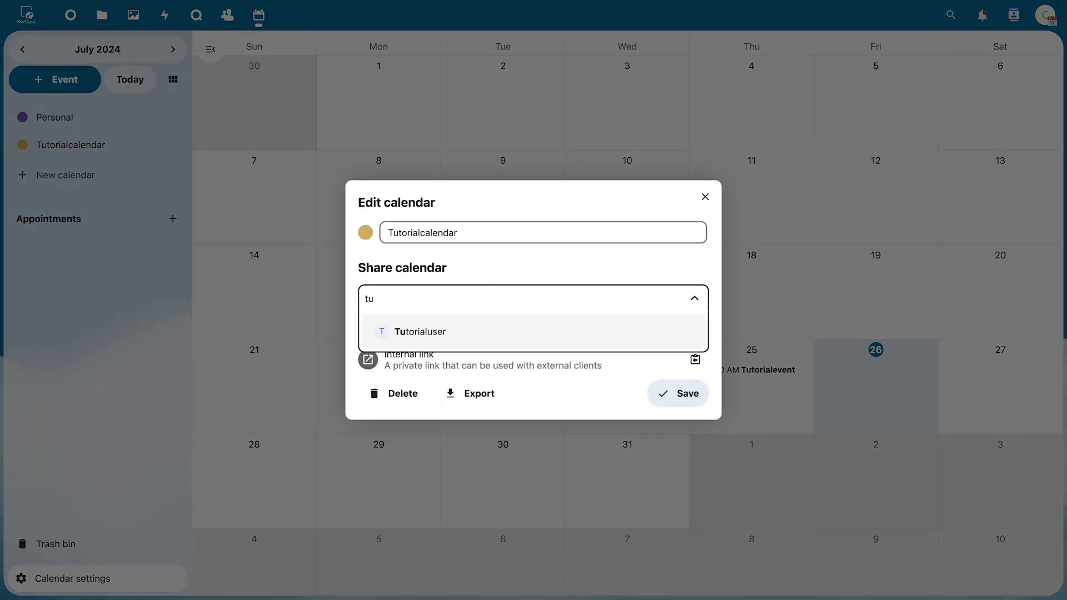
{"action": "left_click", "coordinate": [470, 334]}
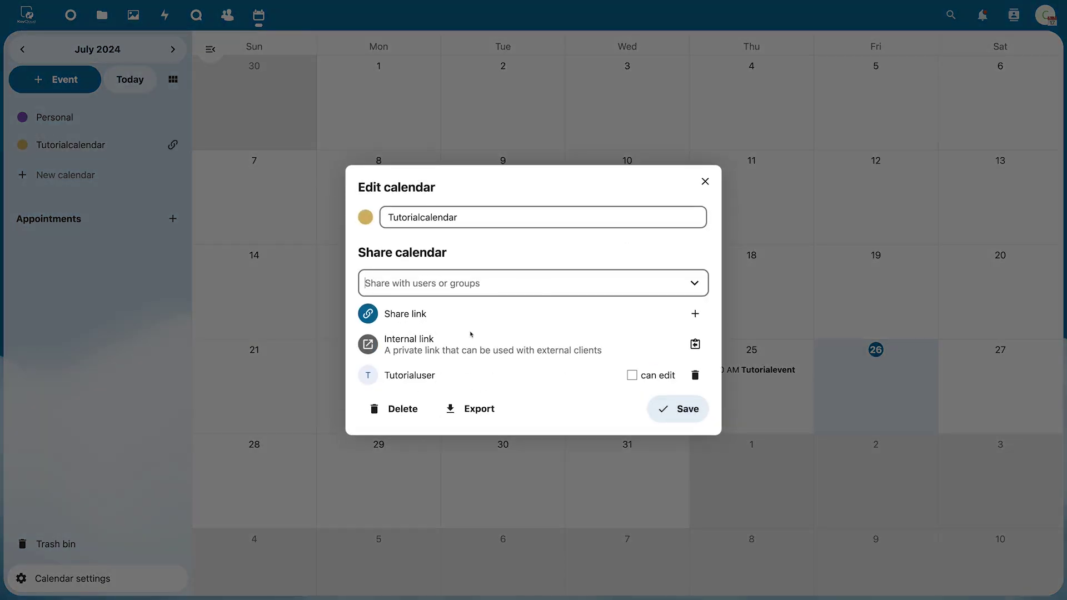
{"action": "left_click", "coordinate": [632, 377]}
{"action": "left_click", "coordinate": [364, 493]}
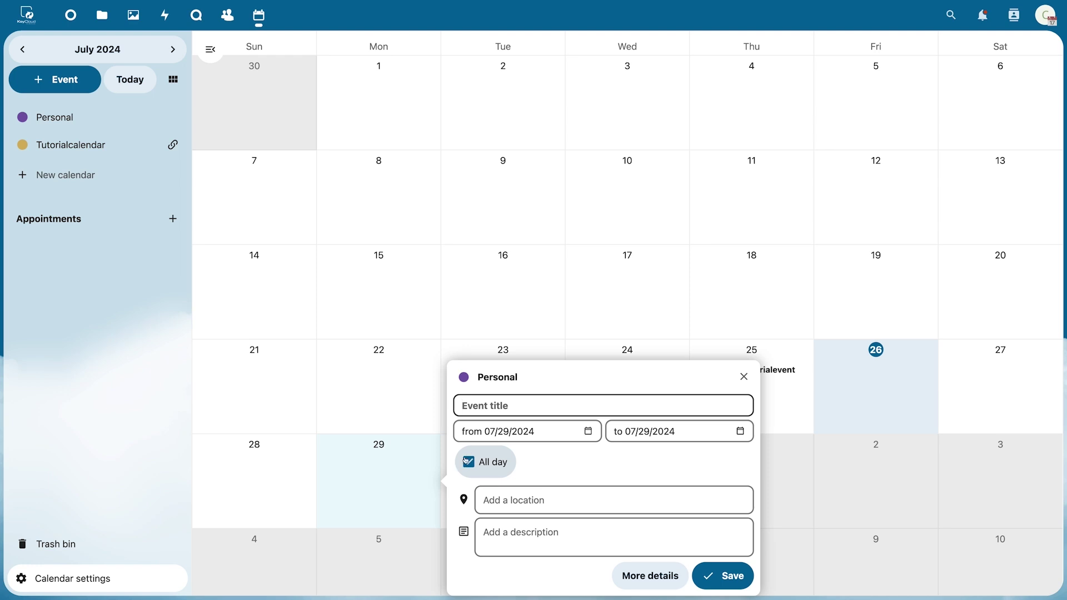
Assign a July 29 draft event to Tutorialcalendar, then discard the draft
{"action": "left_click", "coordinate": [467, 383]}
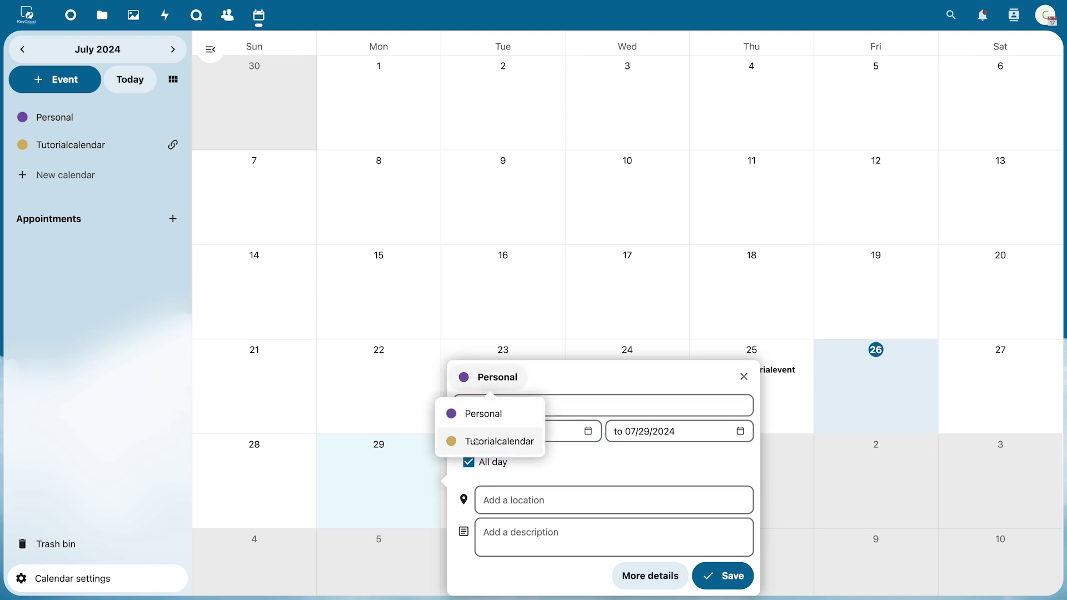
{"action": "left_click", "coordinate": [478, 444]}
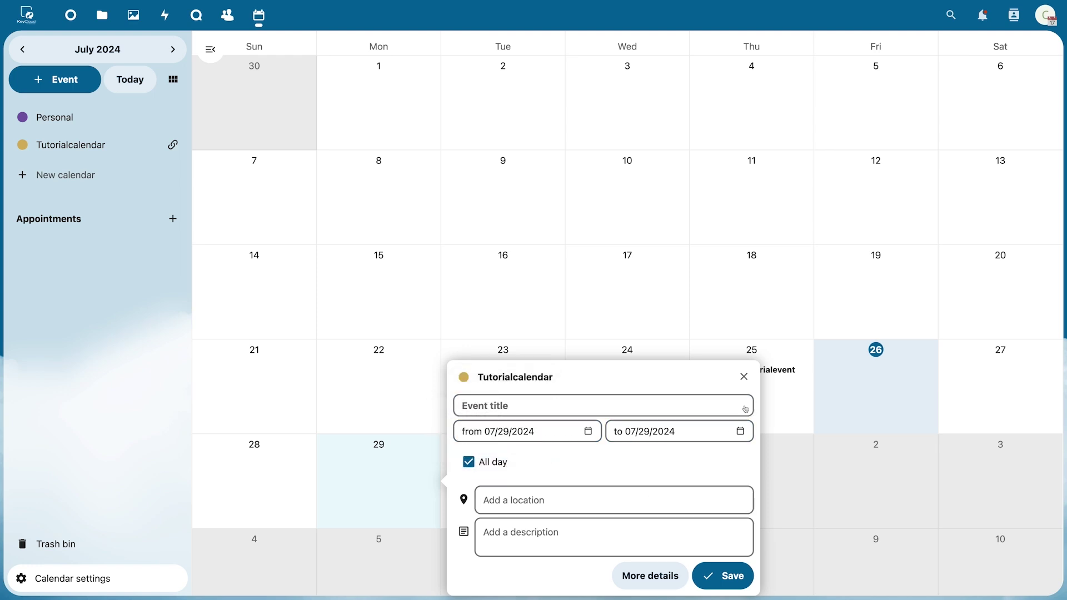
{"action": "left_click", "coordinate": [748, 383]}
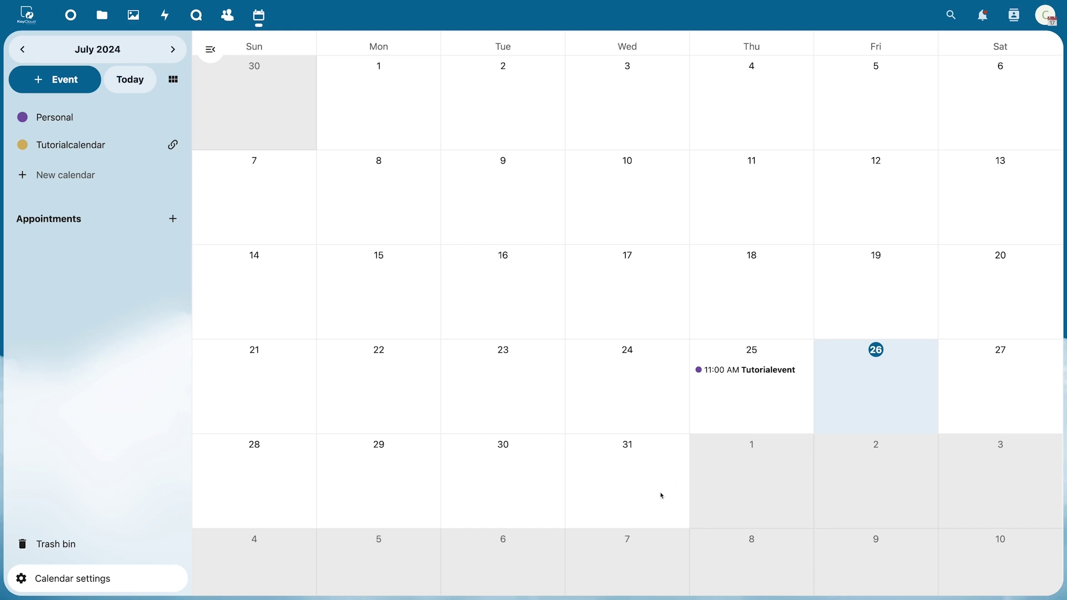
Enable the contacts' birthday calendar in Calendar settings
{"action": "left_click", "coordinate": [111, 577]}
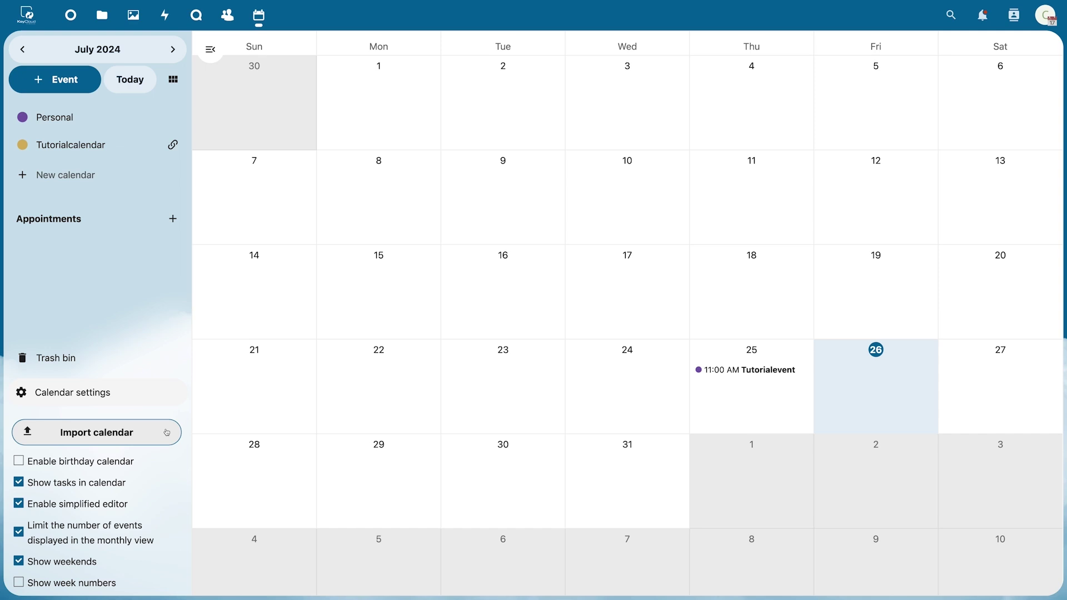
{"action": "left_click", "coordinate": [113, 463]}
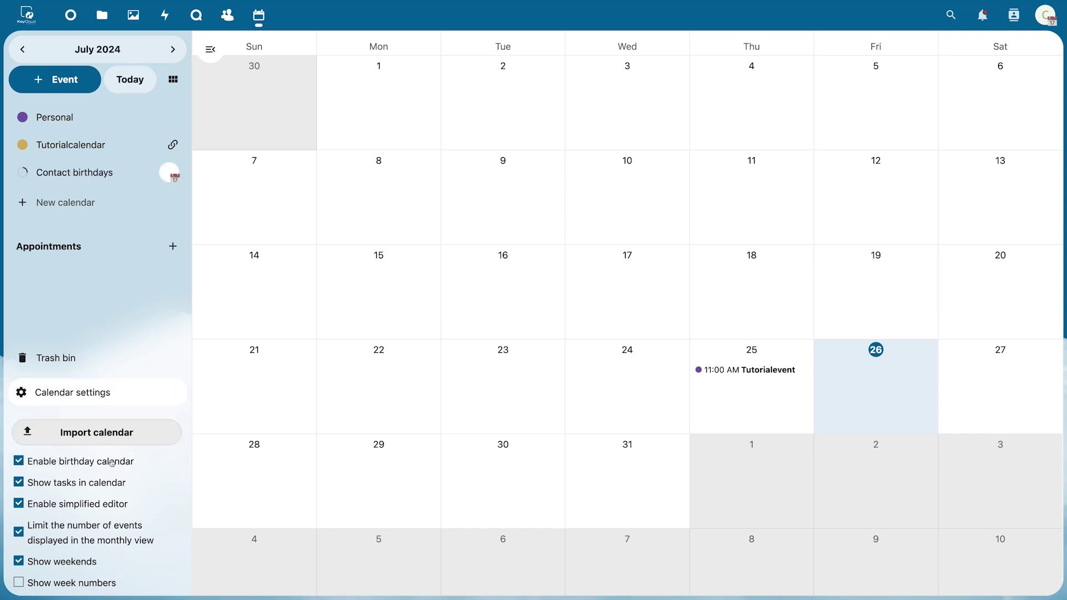
{"action": "scroll", "coordinate": [113, 463], "scroll_direction": "down", "scroll_amount": 5}
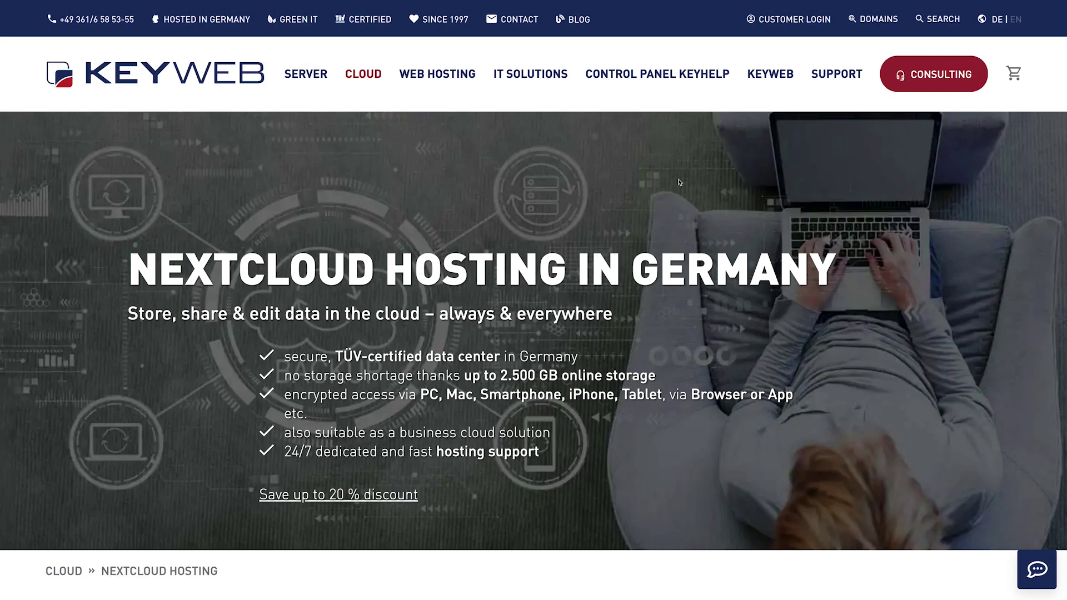
Scroll through KeyWeb's Nextcloud Hosting in Germany introduction
{"action": "scroll", "coordinate": [679, 182], "scroll_direction": "down", "scroll_amount": 4}
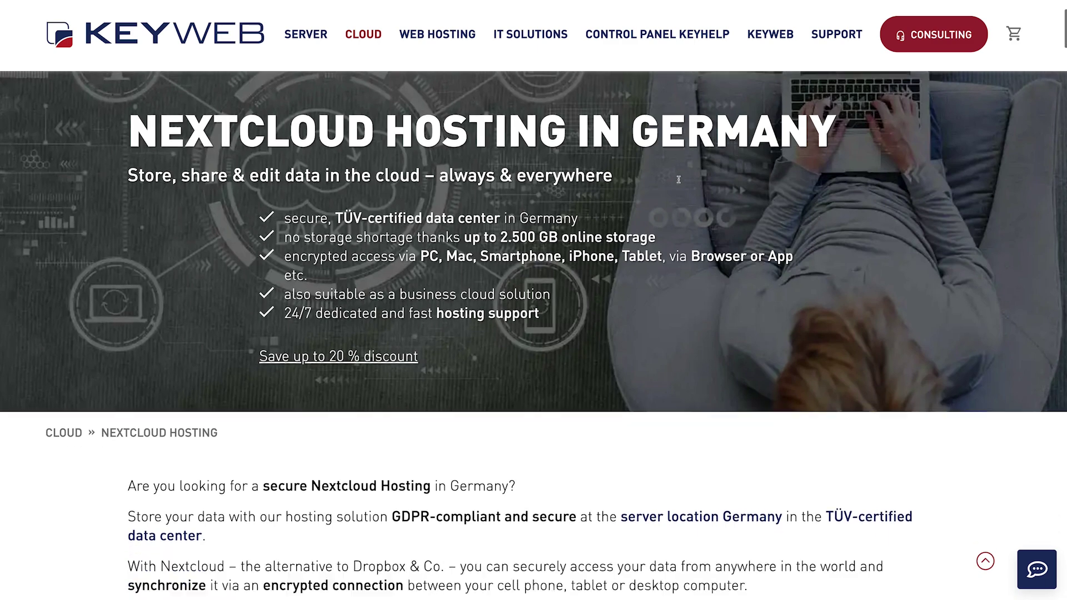
{"action": "scroll", "coordinate": [679, 181], "scroll_direction": "down", "scroll_amount": 3}
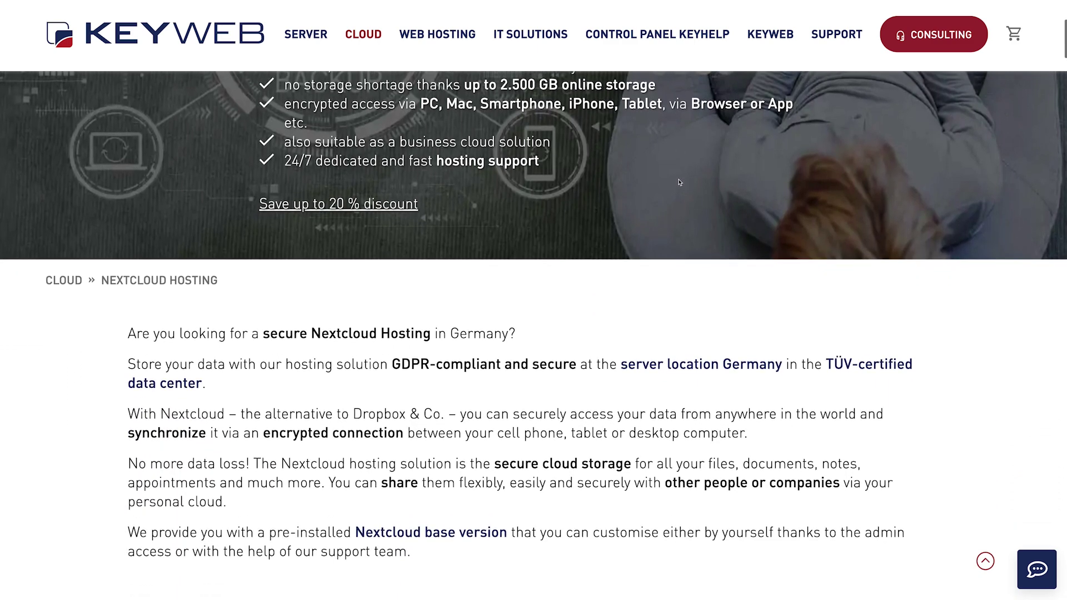